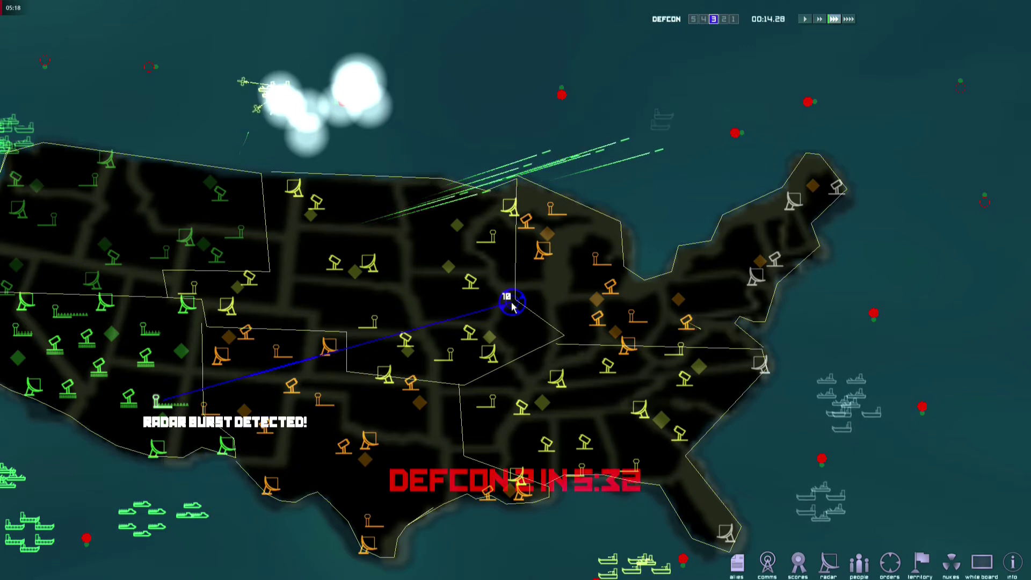
# - Send the southwestern airbase's aircraft against the enemy fleet north of the country and target the enemy ships off the east and Gulf coasts
pyautogui.click(283, 96)
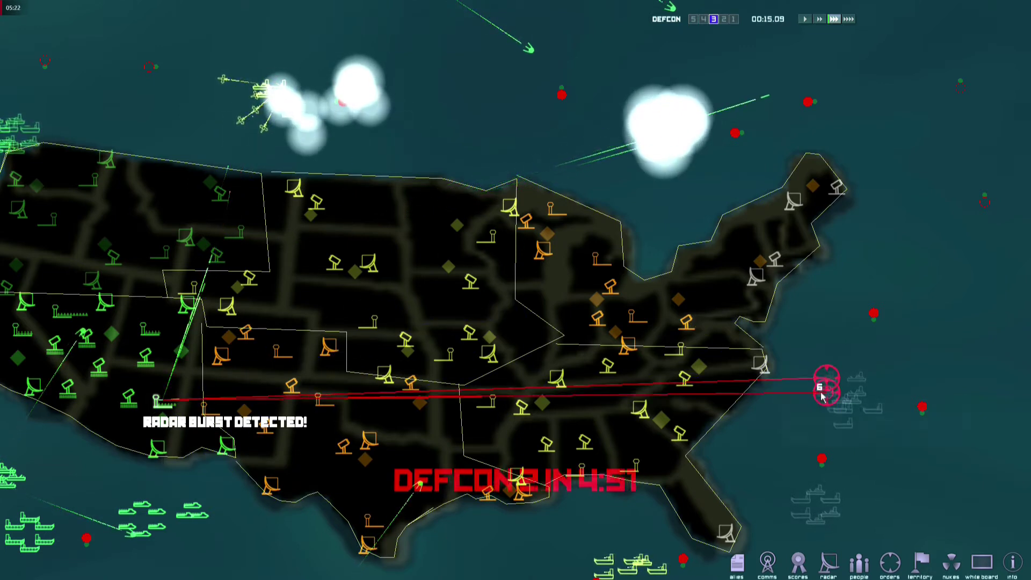
pyautogui.press('s')
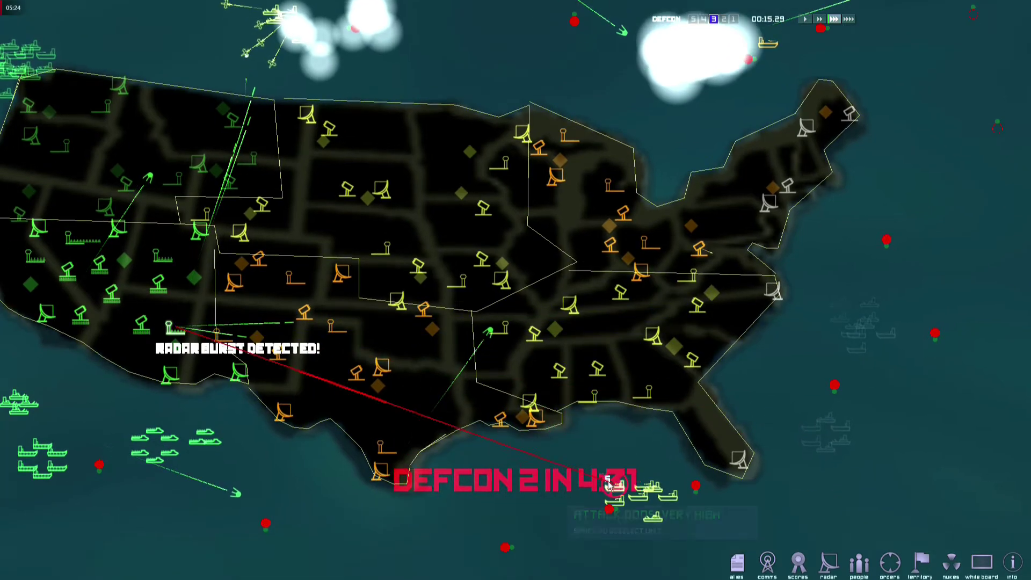
pyautogui.scroll(-3, 650, 419)
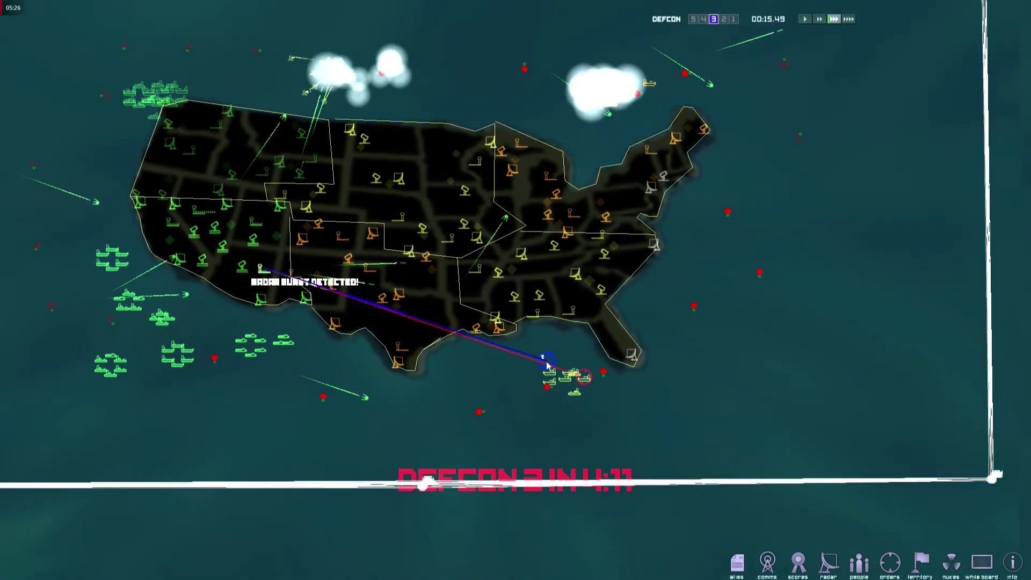
pyautogui.scroll(-2, 588, 395)
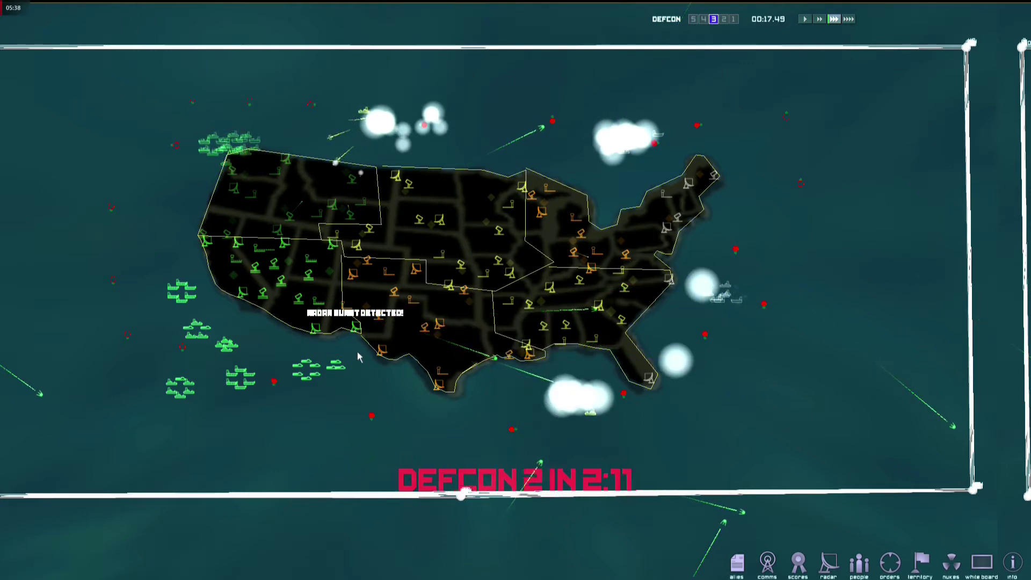
# - View the radar coverage and the population overlay over the country, and turn the overlays off
pyautogui.click(829, 563)
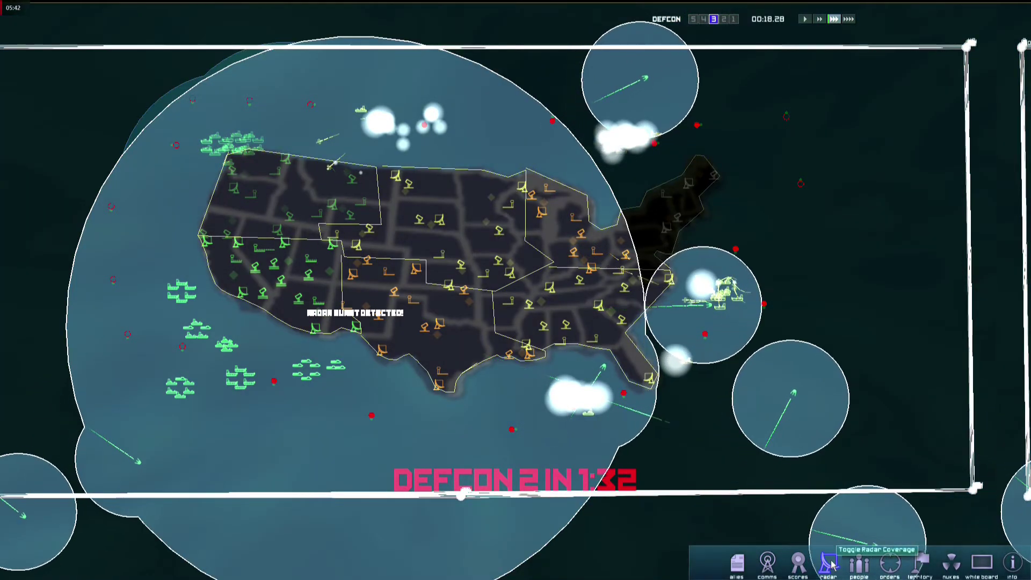
pyautogui.click(859, 565)
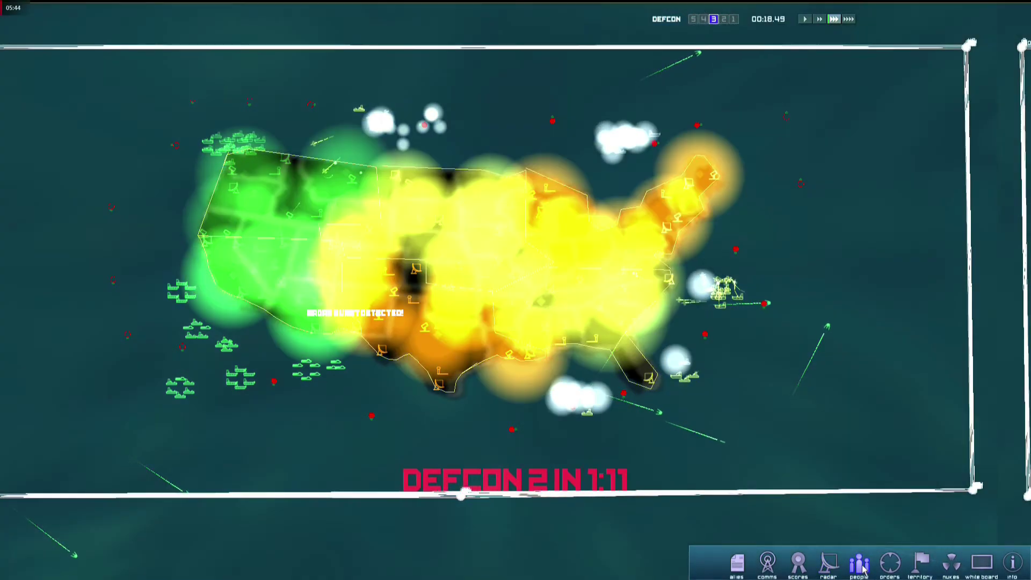
pyautogui.scroll(8, 537, 375)
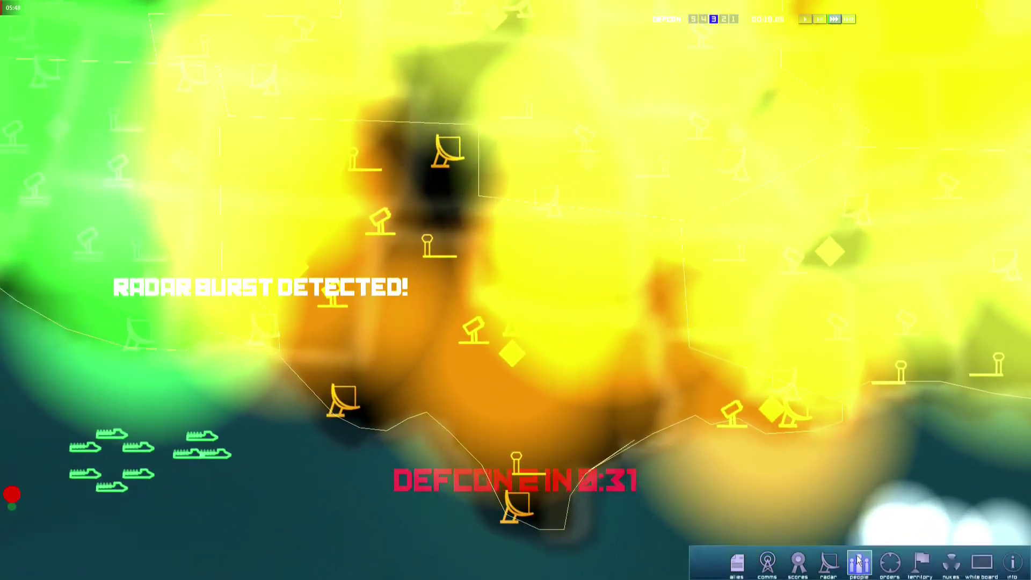
pyautogui.click(858, 562)
# - Select the three-vessel submarine group off the southwest coast and give it orders
pyautogui.click(202, 435)
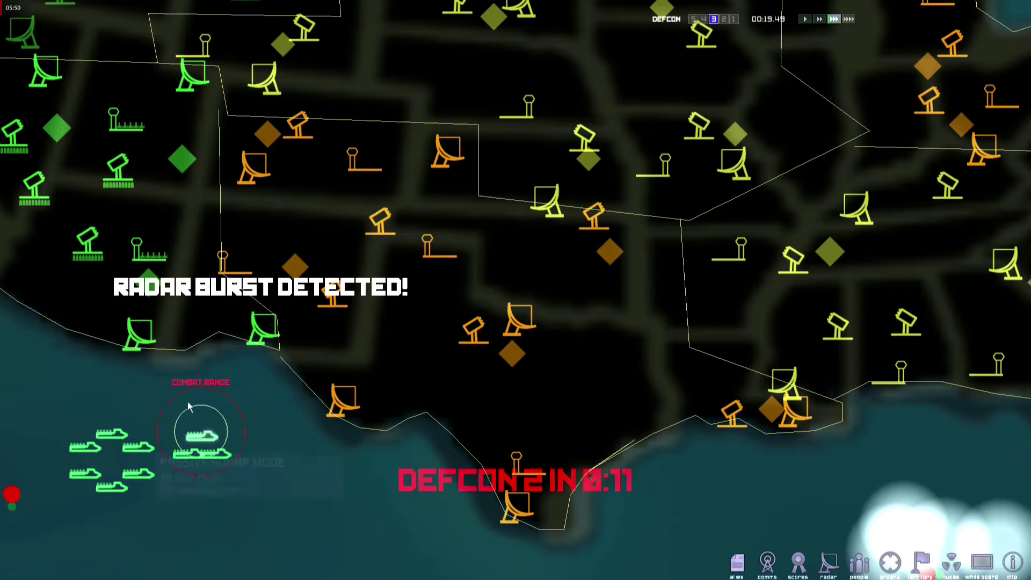
pyautogui.rightClick(198, 417)
pyautogui.click(220, 527)
pyautogui.click(512, 359)
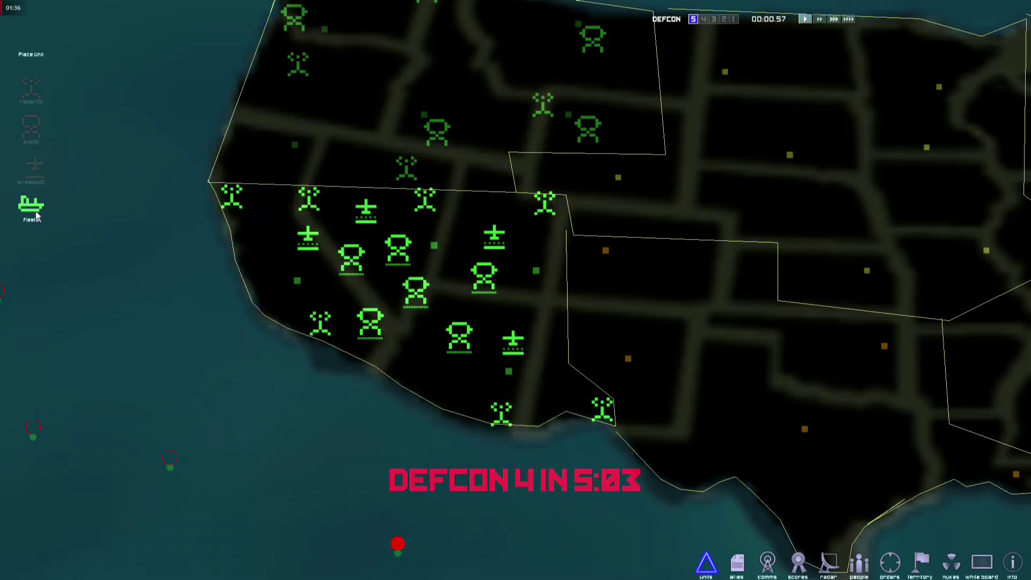
# - Create a fleet of six carriers and place it in the waters off the California coast
pyautogui.click(31, 203)
pyautogui.click(31, 172)
pyautogui.click(30, 172)
pyautogui.click(30, 171)
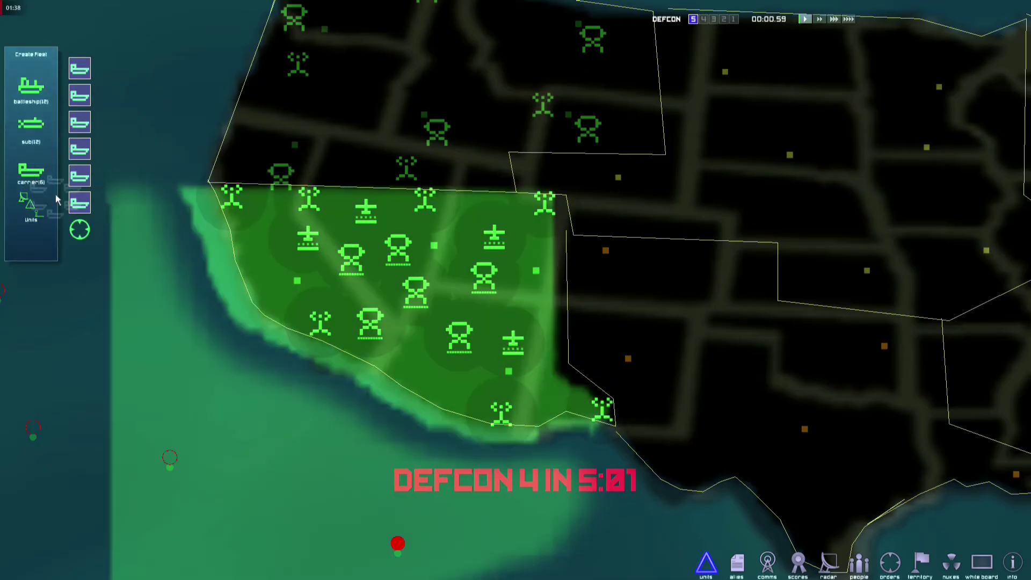
pyautogui.click(167, 318)
# - Start another fleet and add carriers to it
pyautogui.scroll(-5, 168, 318)
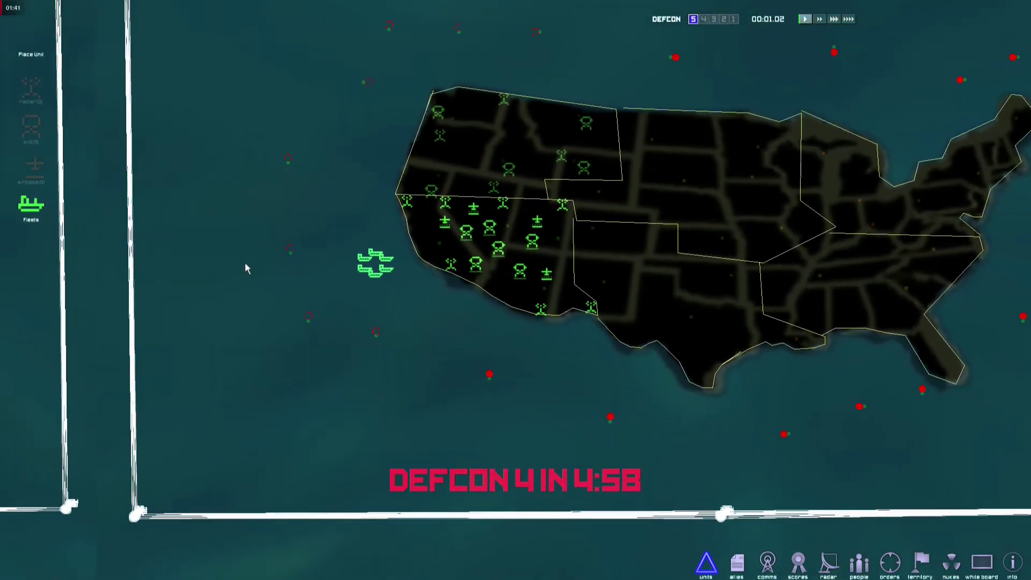
pyautogui.click(30, 203)
pyautogui.click(30, 172)
pyautogui.click(30, 172)
pyautogui.click(30, 172)
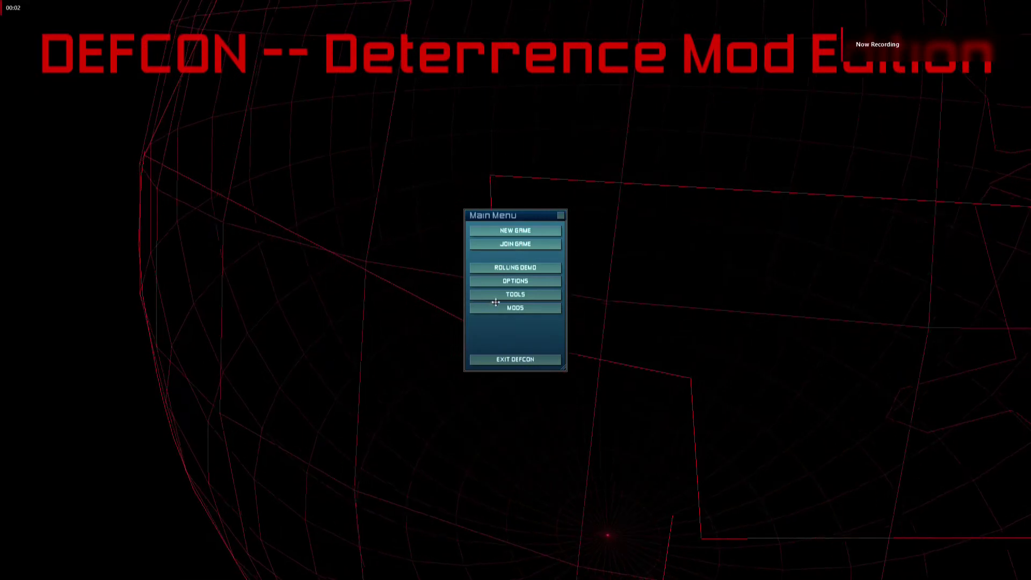
# - Look up the details of the active America mod in the mods list and return to the main menu
pyautogui.click(505, 309)
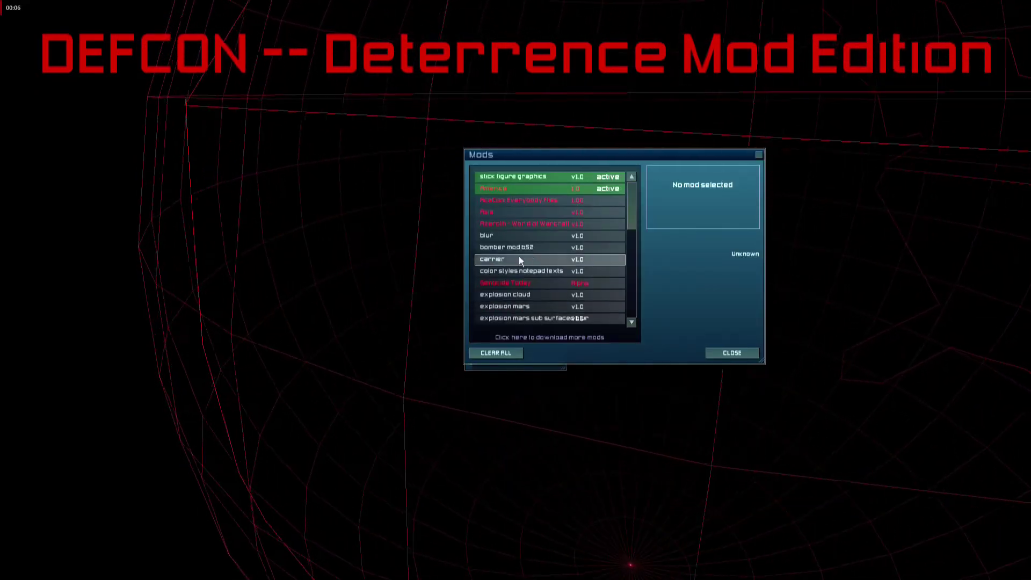
pyautogui.click(510, 189)
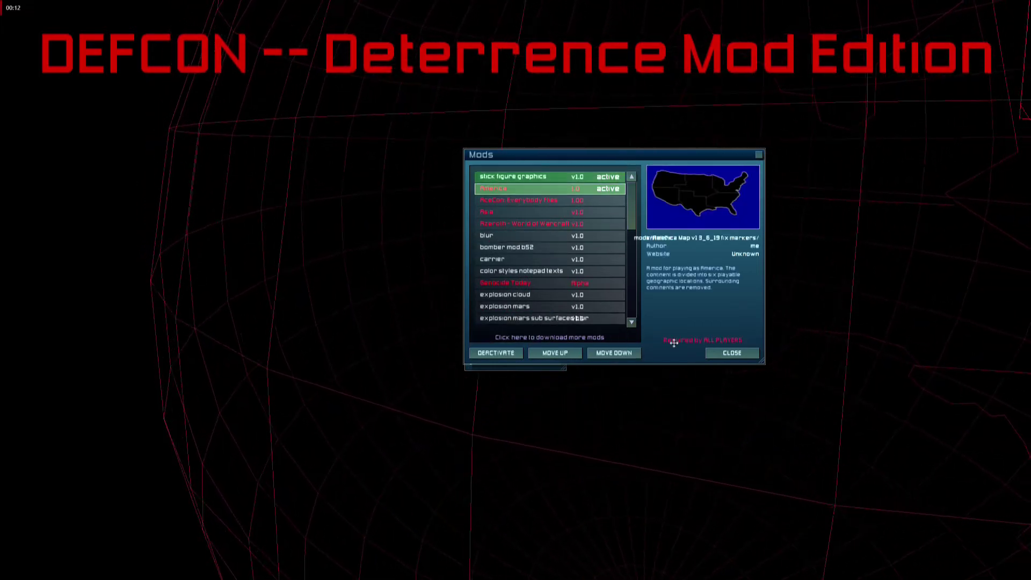
pyautogui.click(732, 355)
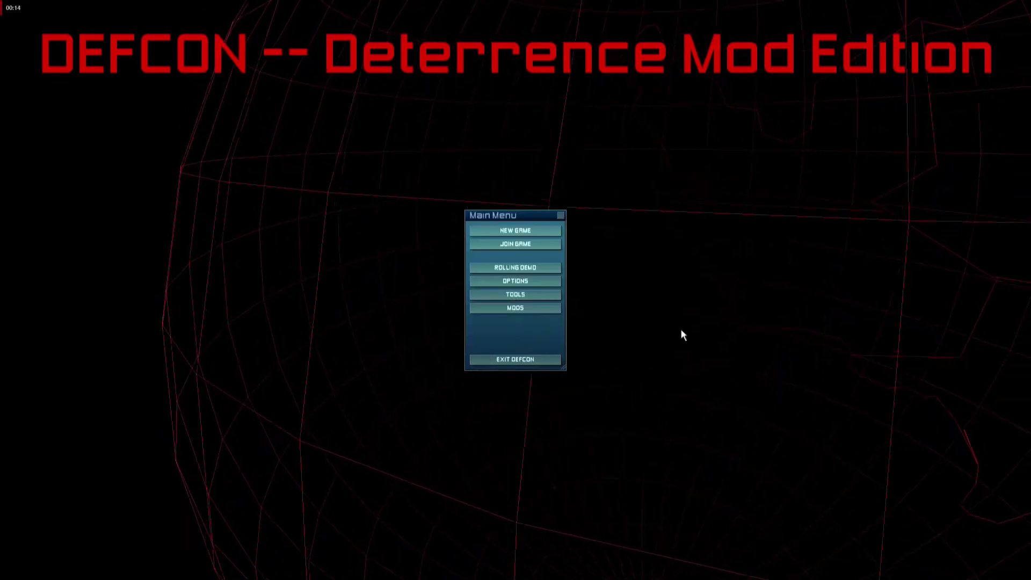
# - Create a new game and set its game mode to Default
pyautogui.click(540, 230)
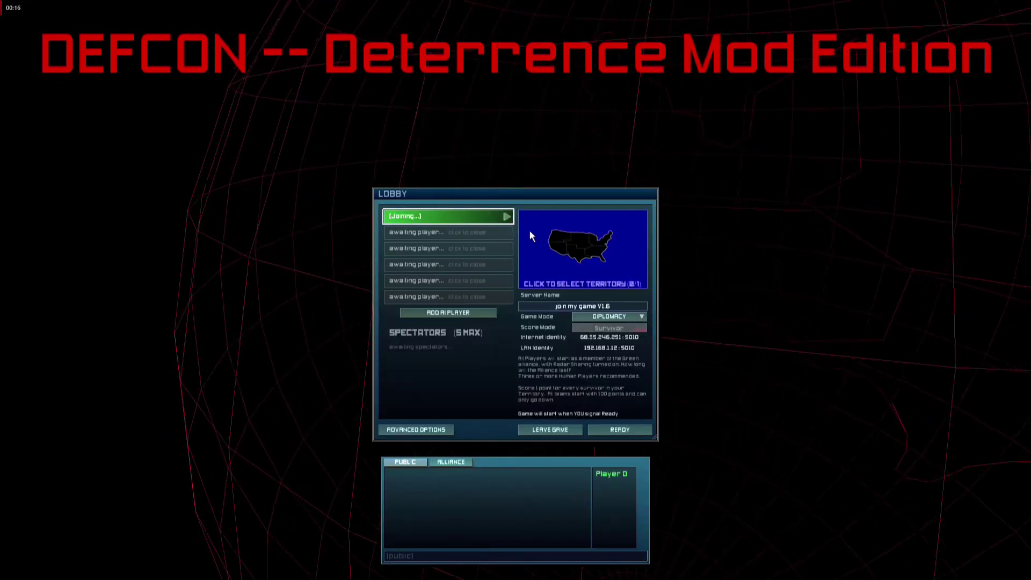
pyautogui.click(588, 316)
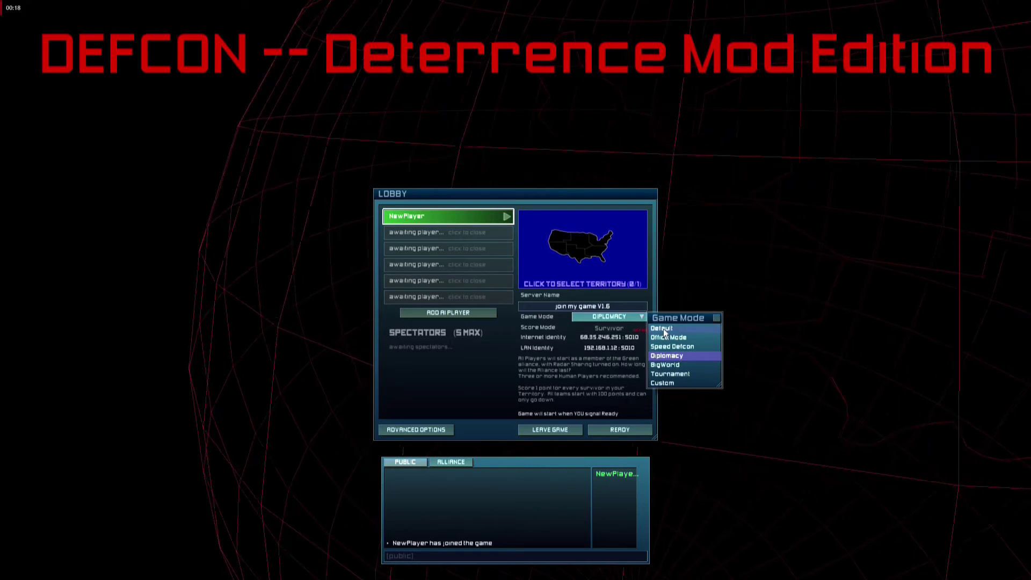
pyautogui.click(736, 330)
# - Add five AI players to the game lobby
pyautogui.click(483, 317)
pyautogui.click(483, 316)
pyautogui.click(484, 317)
pyautogui.click(484, 316)
pyautogui.click(485, 315)
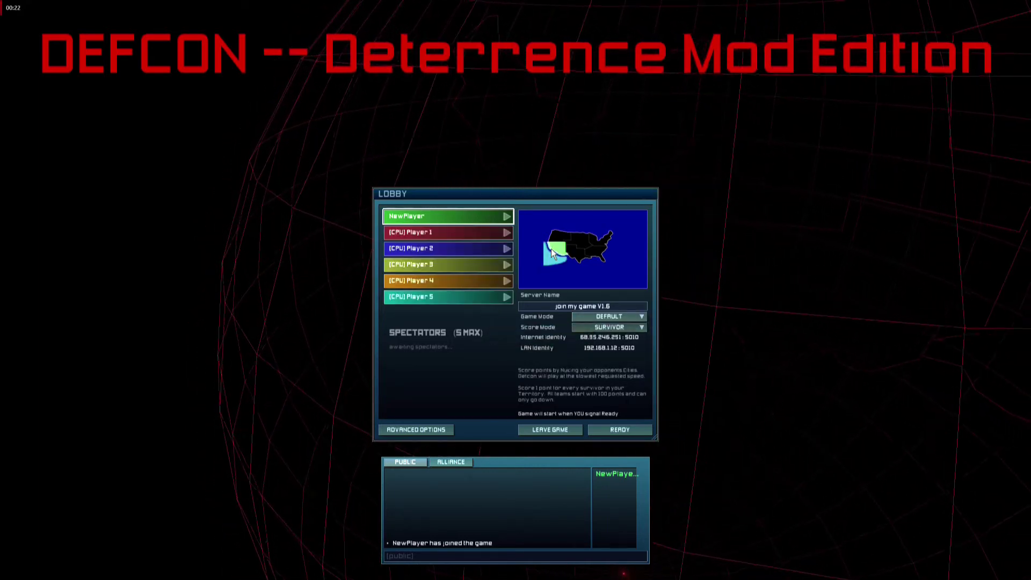
# - Put CPU Player 2 in the green alliance with the northwest territory, and pick an alliance for CPU Player 1
pyautogui.click(507, 249)
pyautogui.click(534, 290)
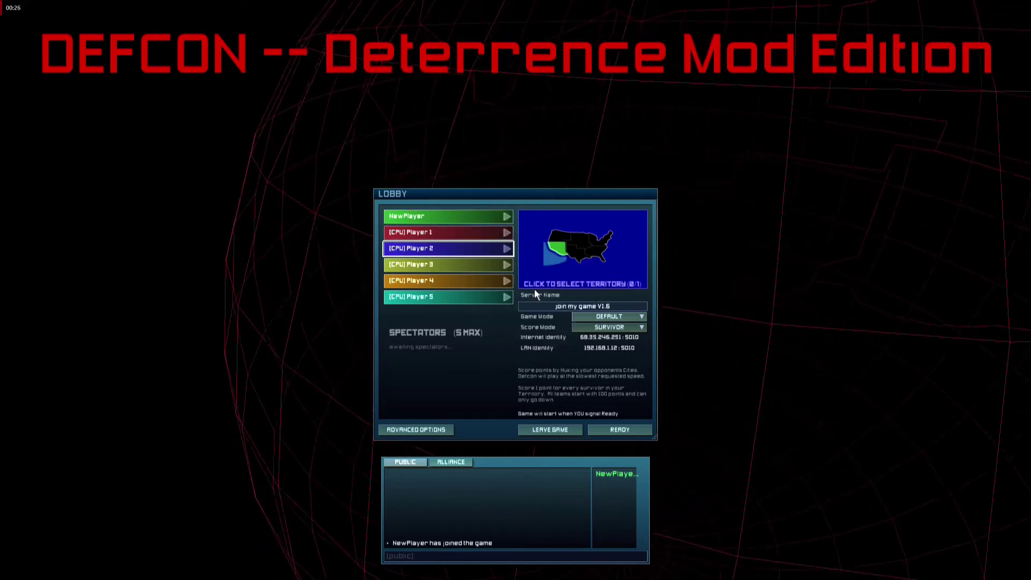
pyautogui.click(559, 238)
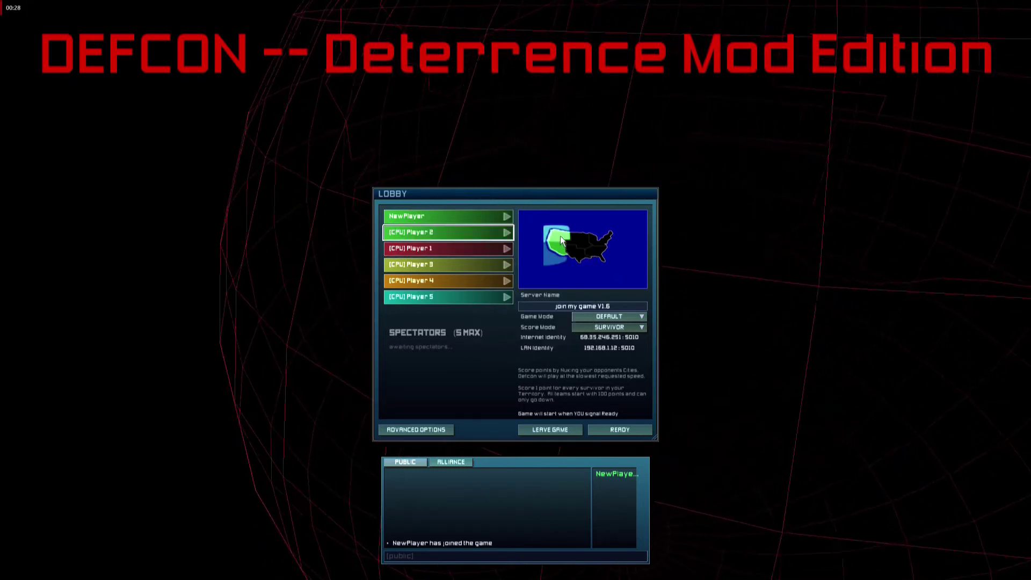
pyautogui.click(507, 249)
pyautogui.click(556, 311)
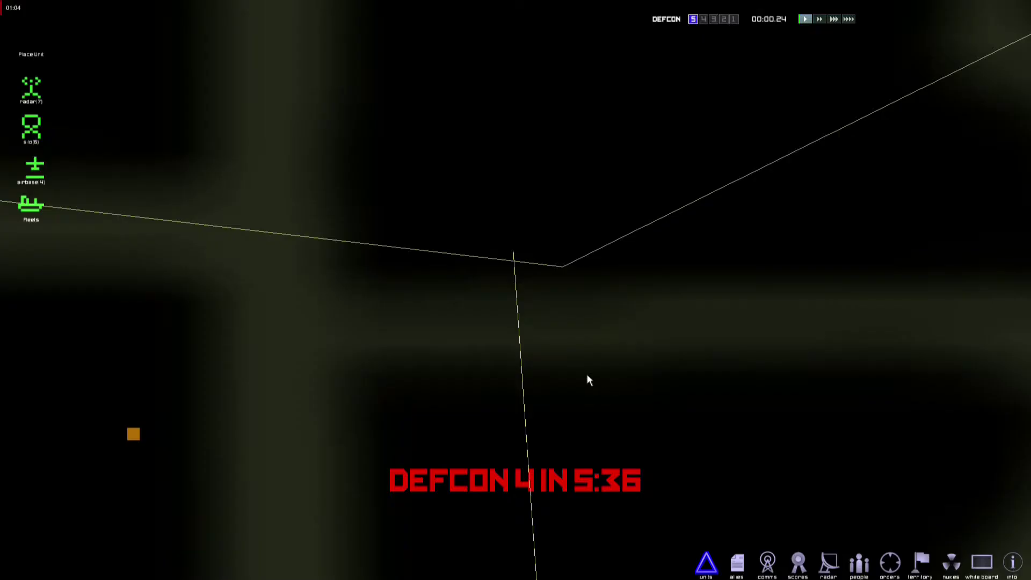
# - Examine the territory borders, cities and radar sites across the southern coast and the northwest territory
pyautogui.scroll(5, 573, 383)
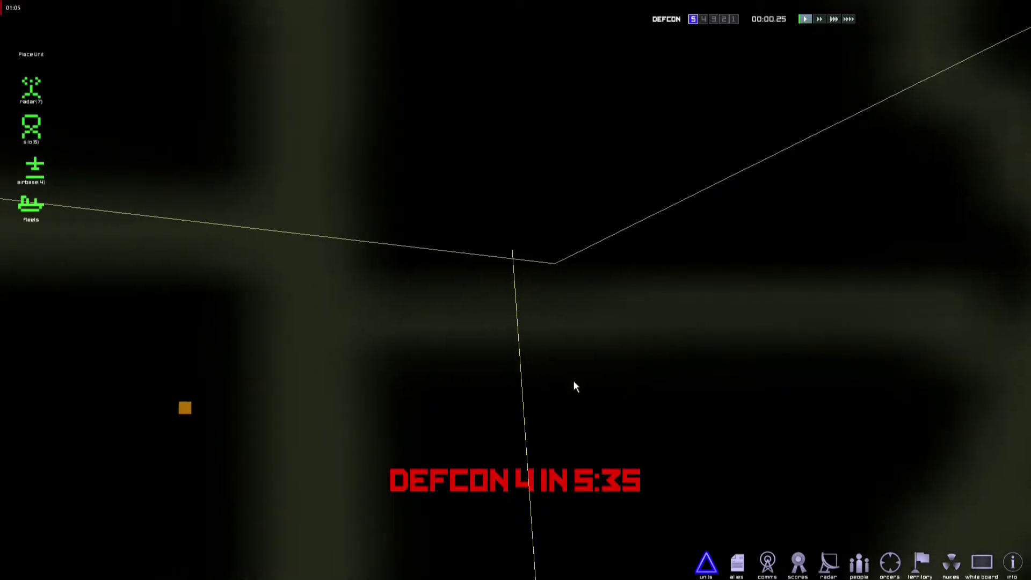
pyautogui.scroll(-10, 570, 383)
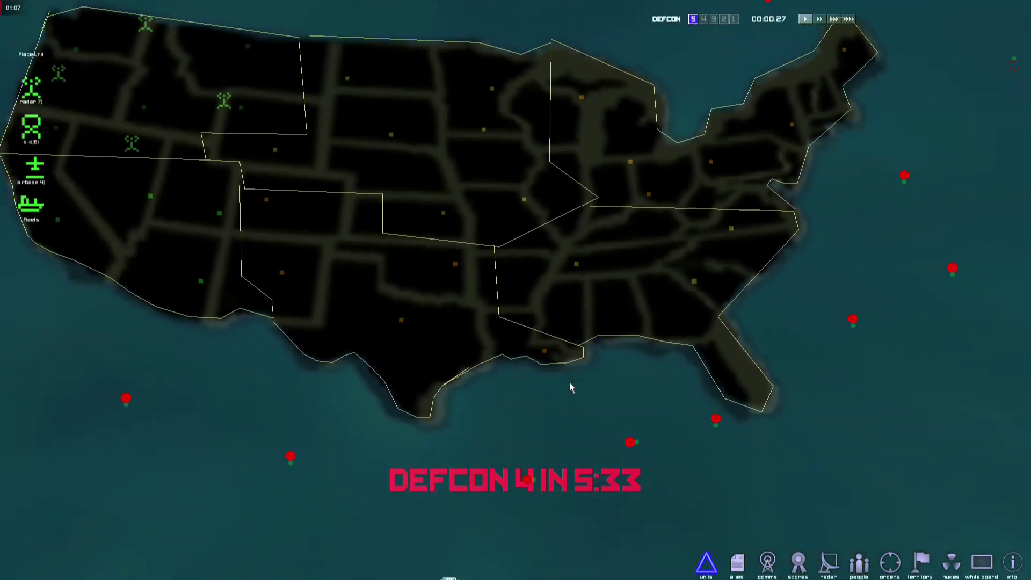
pyautogui.scroll(5, 577, 384)
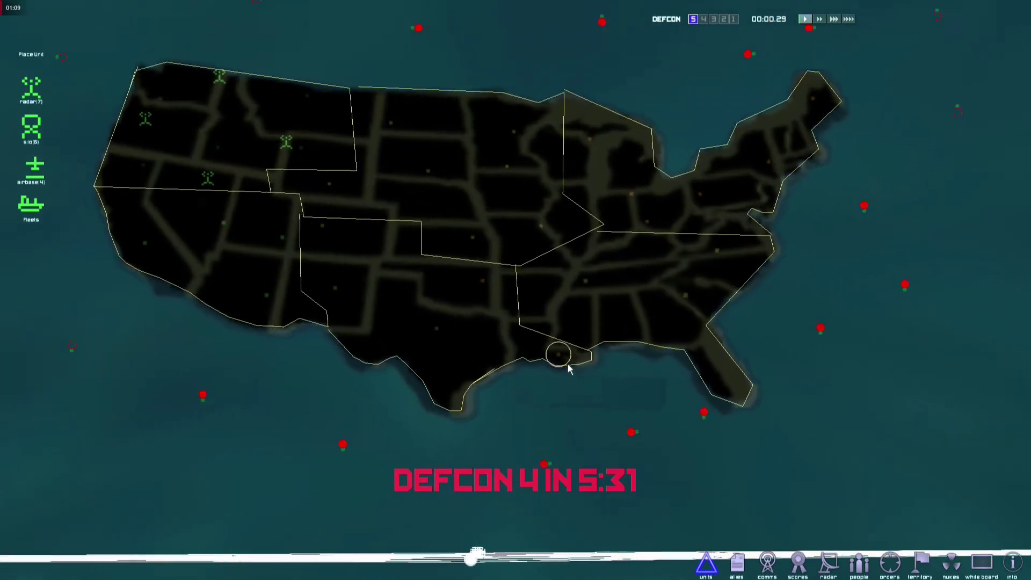
pyautogui.scroll(5, 472, 302)
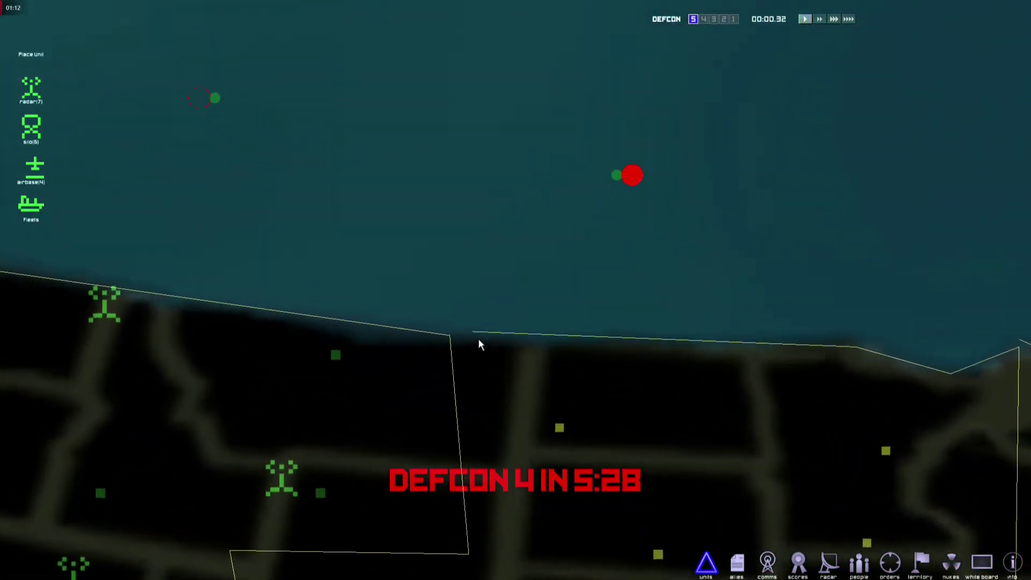
pyautogui.moveTo(443, 344); pyautogui.dragTo(921, 379)
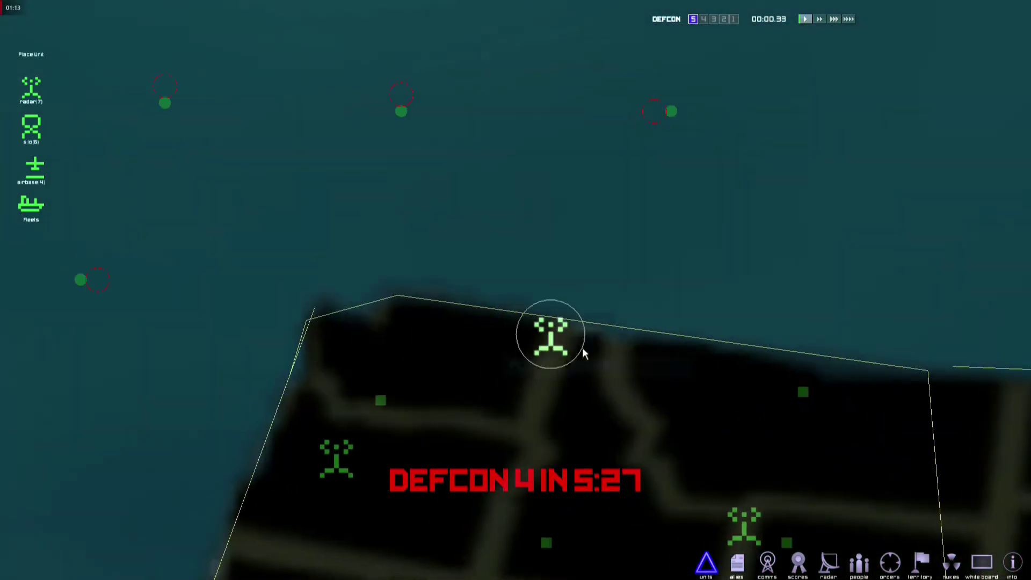
pyautogui.scroll(-1, 364, 333)
pyautogui.scroll(-5, 513, 363)
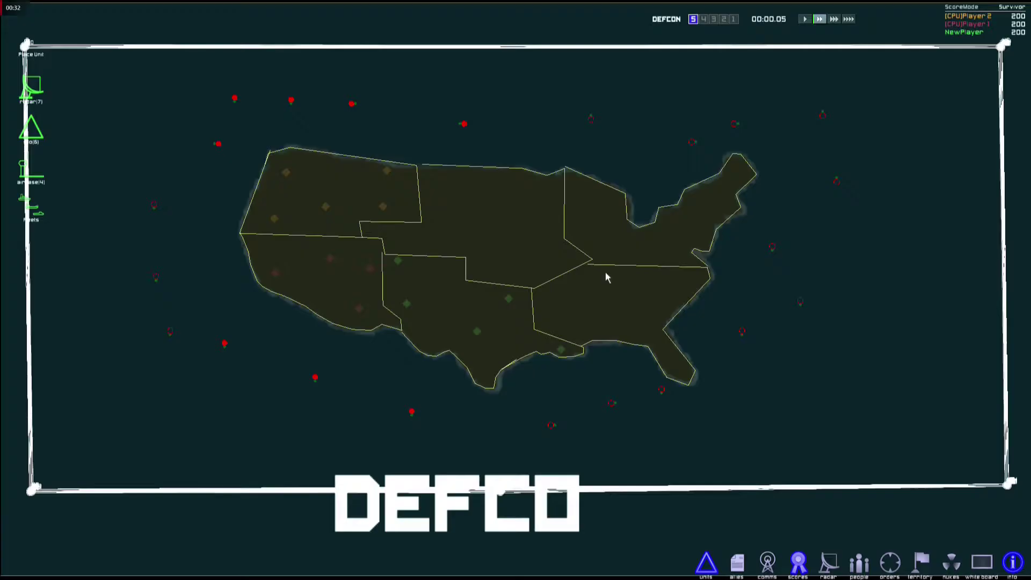
# - Set the game to its slowest running speed and inspect the territory borders and cities up close
pyautogui.click(804, 20)
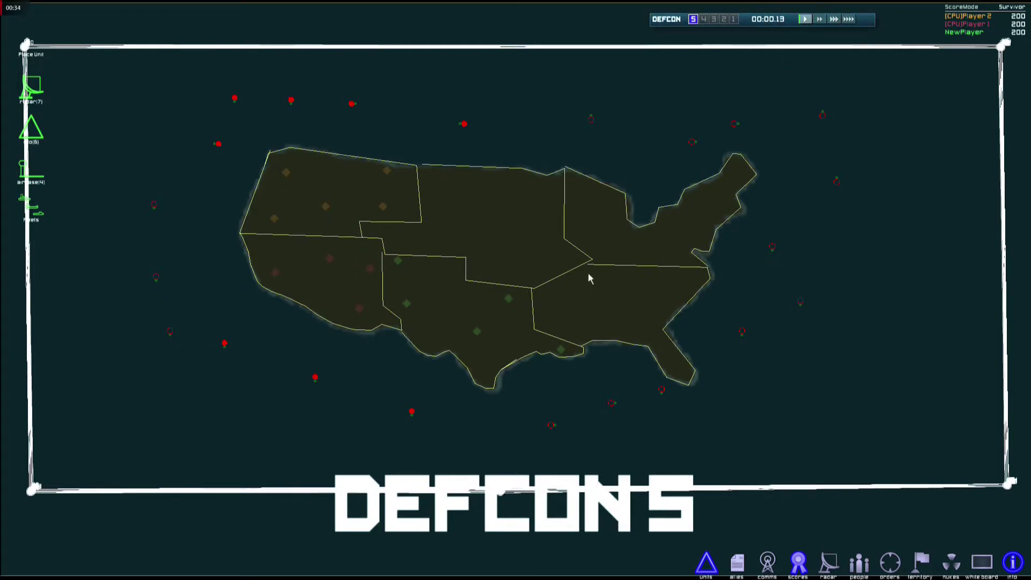
pyautogui.scroll(5, 610, 255)
pyautogui.scroll(-1, 607, 259)
pyautogui.scroll(4, 602, 257)
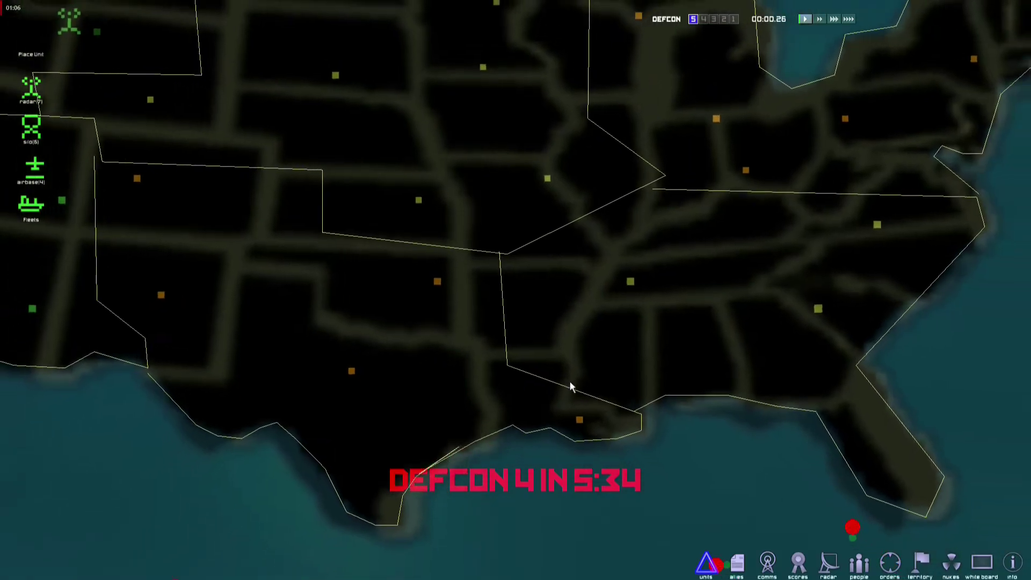
pyautogui.scroll(-6, 570, 384)
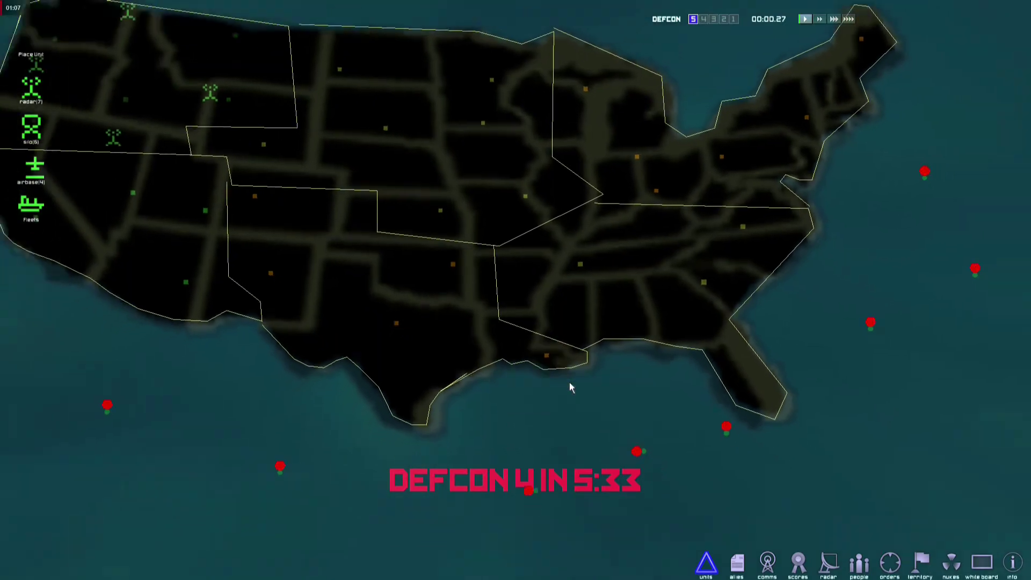
pyautogui.scroll(5, 584, 388)
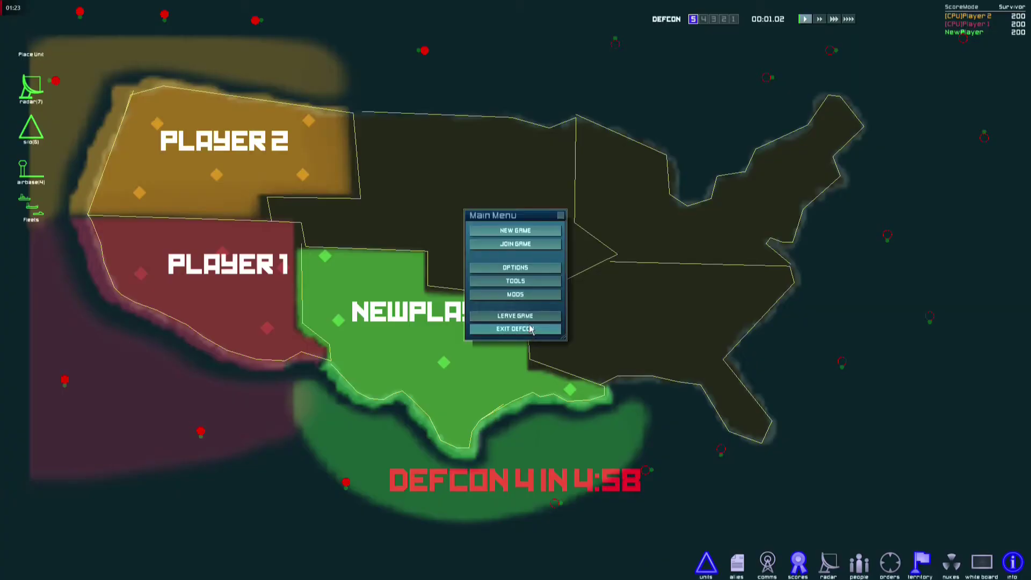
# - Set Show Water to Normal in the graphics options and apply the change
pyautogui.click(518, 268)
pyautogui.click(517, 264)
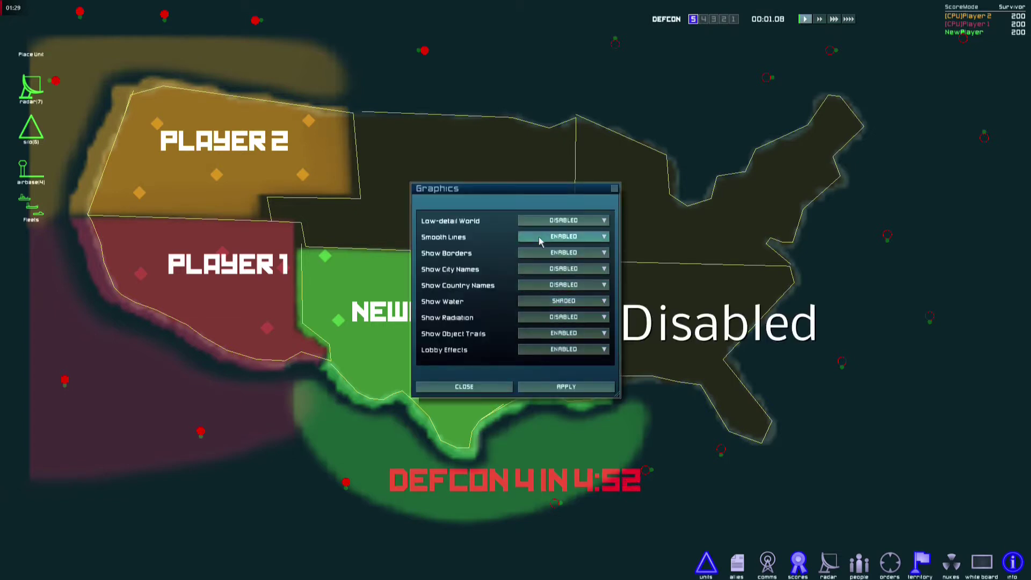
pyautogui.click(585, 304)
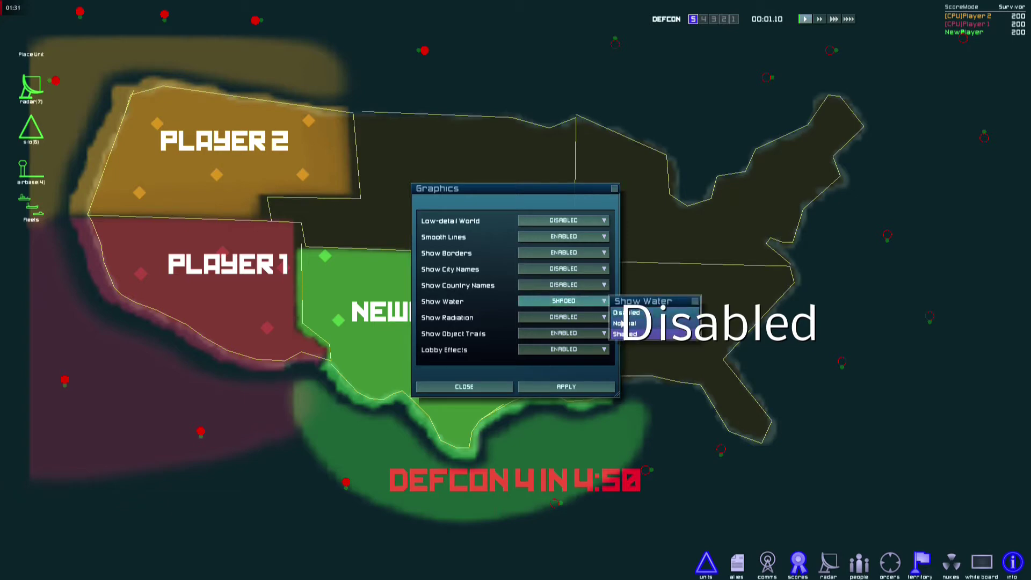
pyautogui.click(624, 323)
pyautogui.click(580, 388)
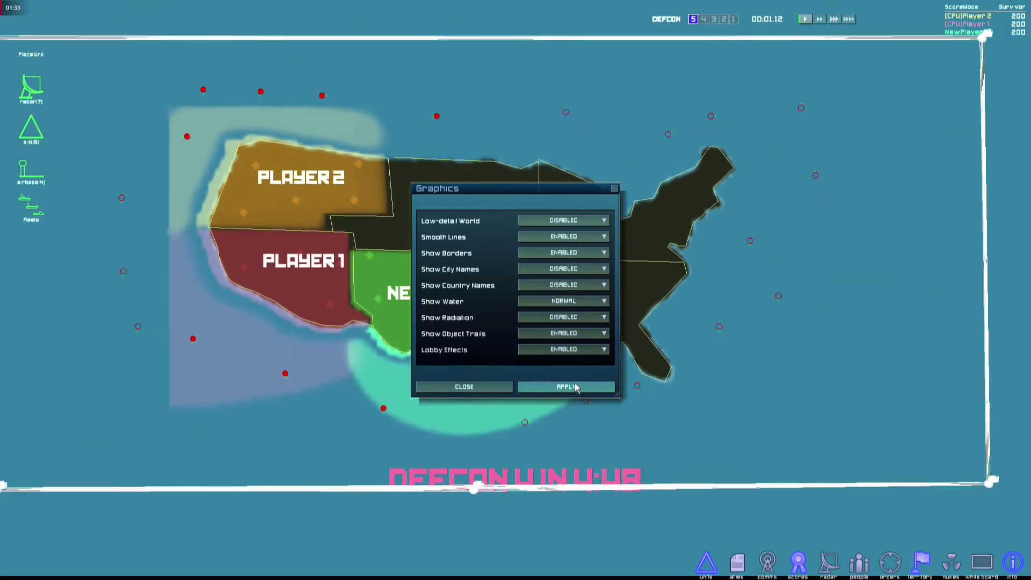
# - Set Show Water to Disabled in the graphics options and apply the change
pyautogui.click(607, 305)
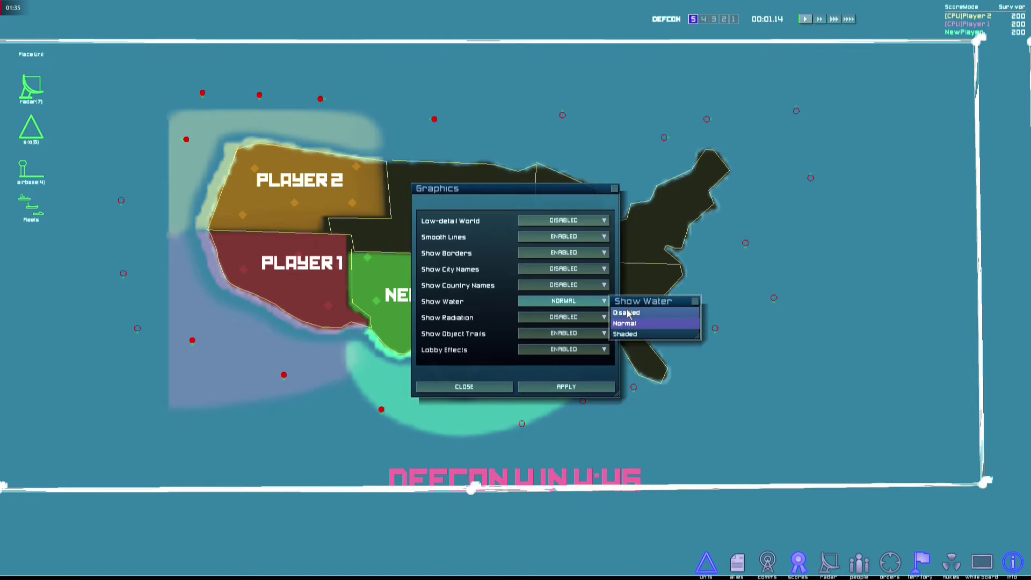
pyautogui.click(626, 313)
pyautogui.click(590, 387)
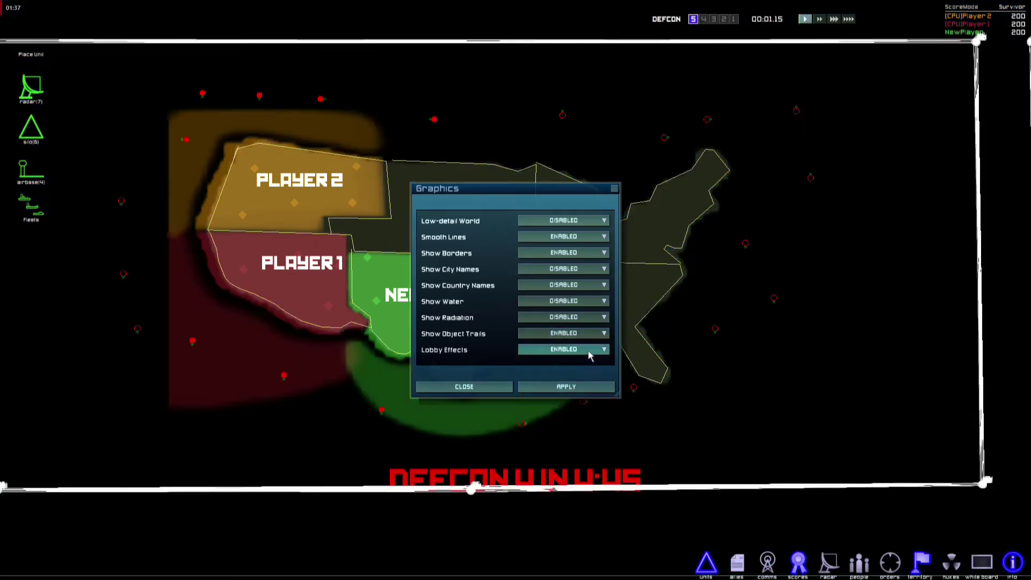
# - Set Show Water to Shaded, apply the change and close the graphics and options windows
pyautogui.click(588, 301)
pyautogui.click(633, 334)
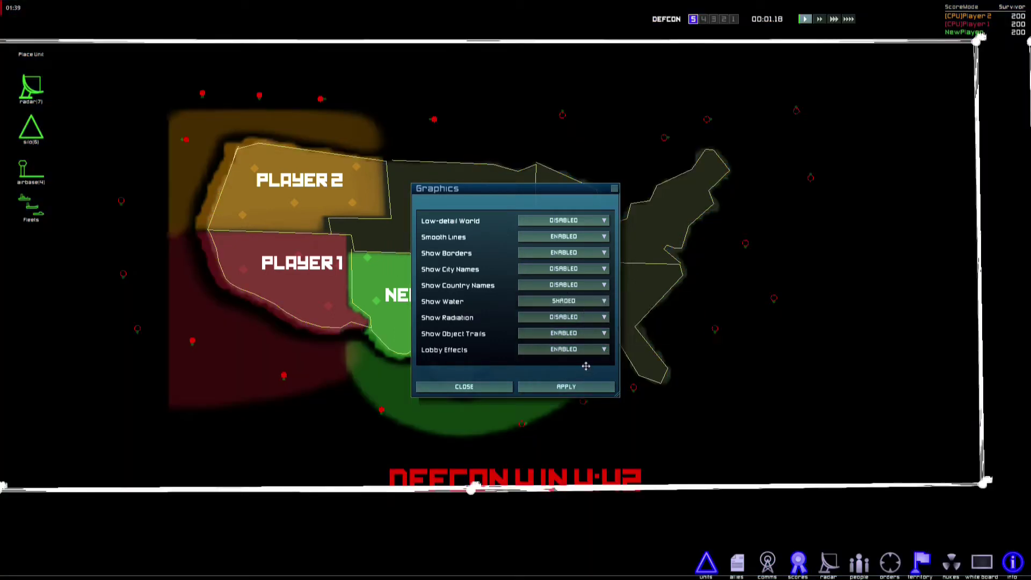
pyautogui.click(565, 386)
pyautogui.click(498, 387)
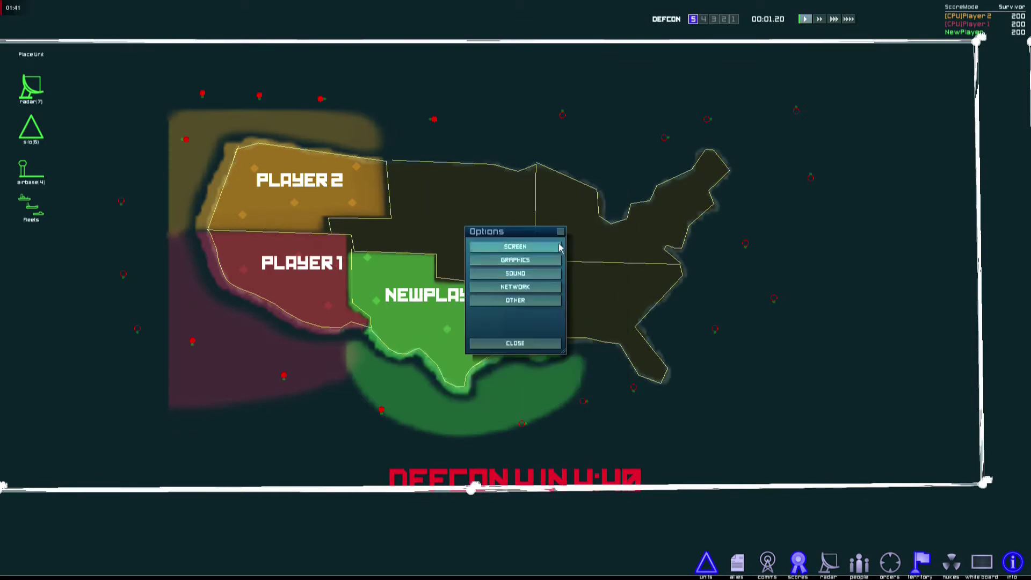
pyautogui.click(551, 346)
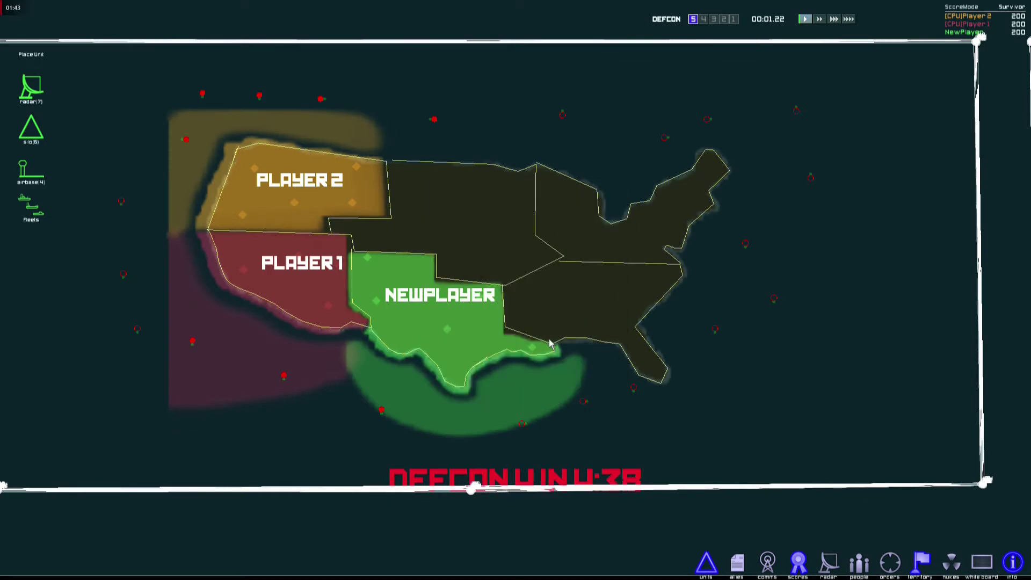
# - Leave the current game
pyautogui.press('Escape')
pyautogui.click(530, 317)
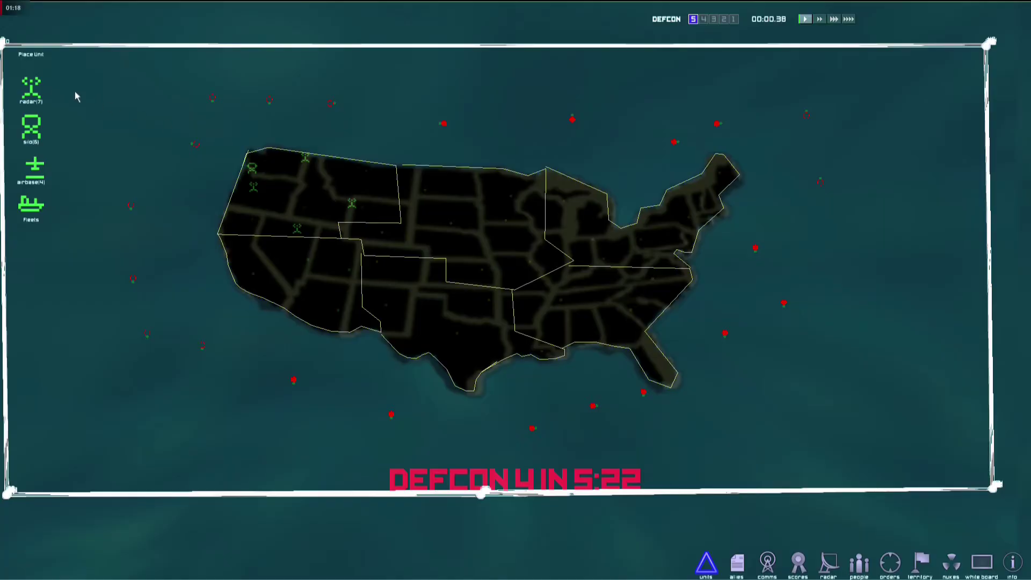
# - Place all seven radar stations around the northern border, coast and southeastern corner of the southwest territory
pyautogui.click(31, 87)
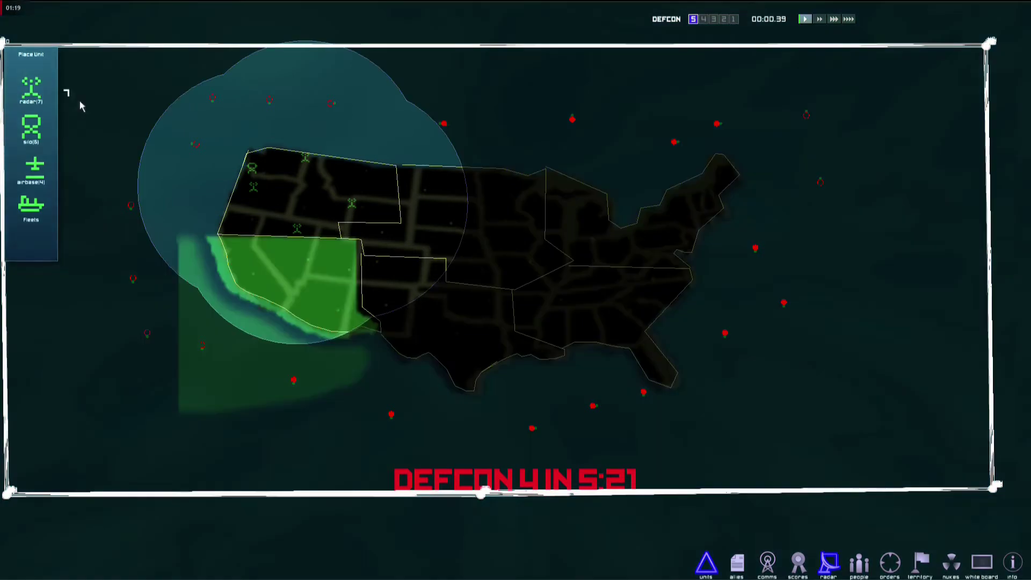
pyautogui.click(226, 244)
pyautogui.scroll(5, 211, 217)
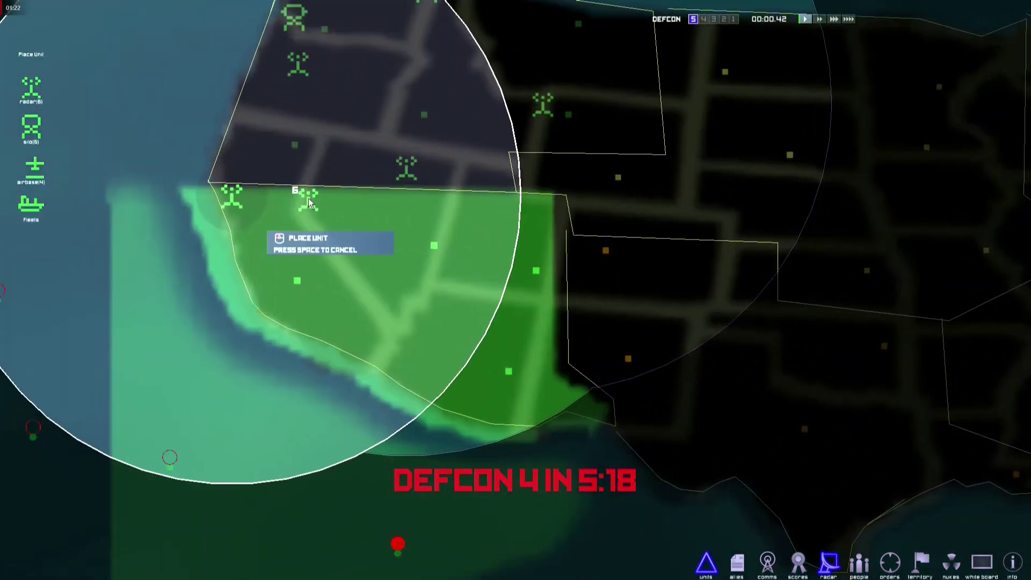
pyautogui.click(309, 200)
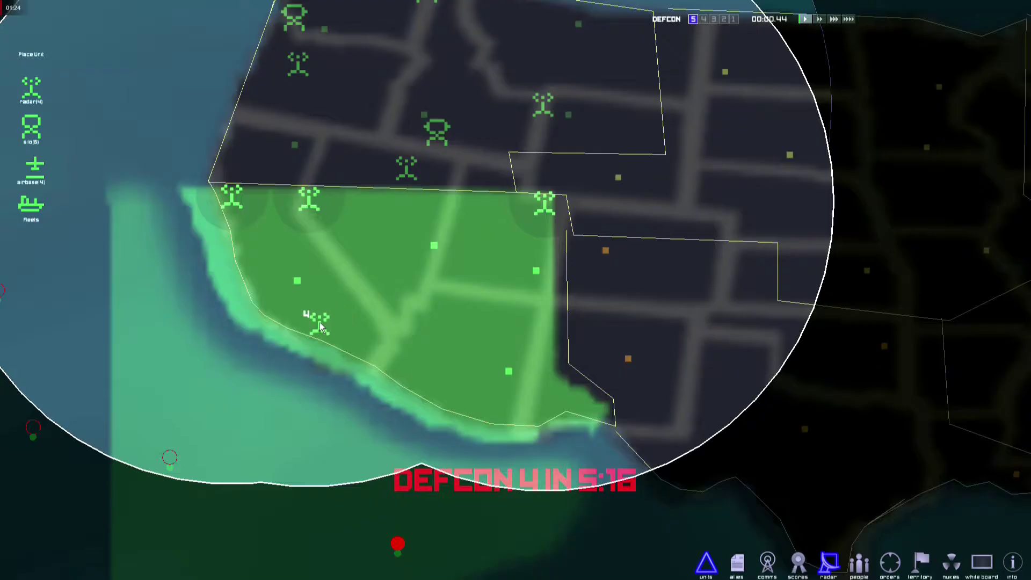
pyautogui.click(320, 322)
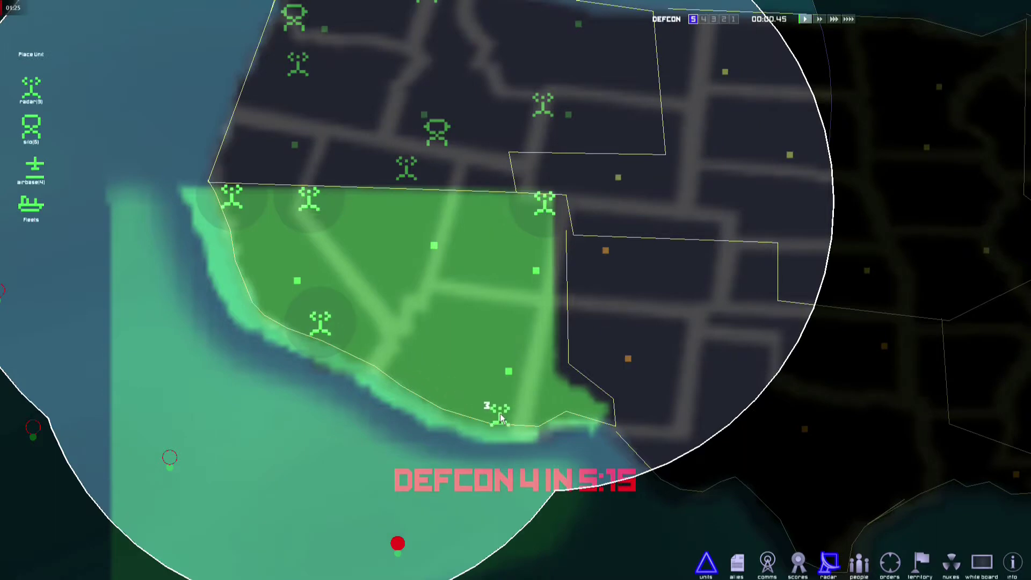
pyautogui.click(501, 413)
pyautogui.click(602, 412)
pyautogui.click(424, 201)
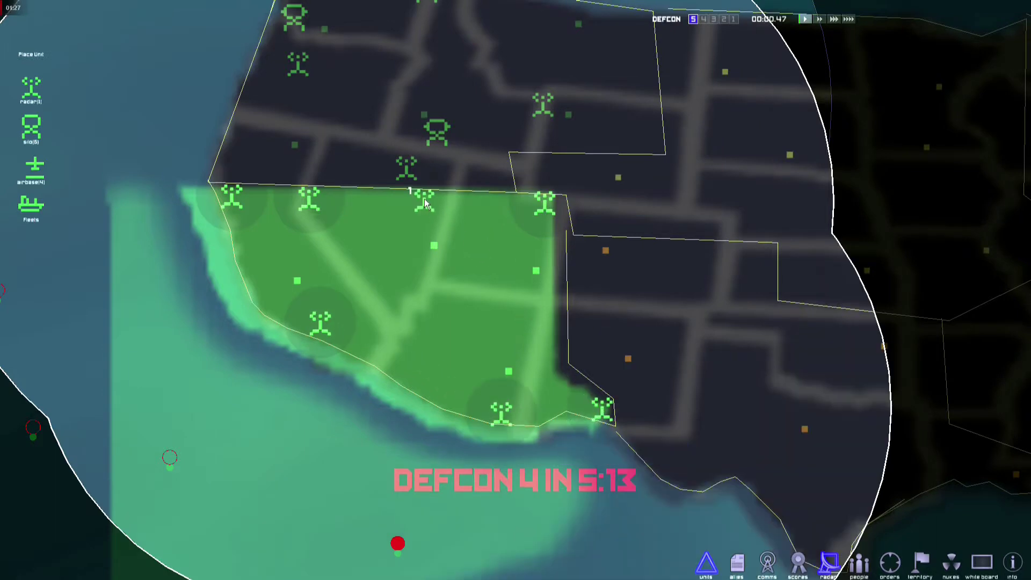
# - Place six silos across the interior of the southwest territory
pyautogui.click(31, 127)
pyautogui.click(352, 260)
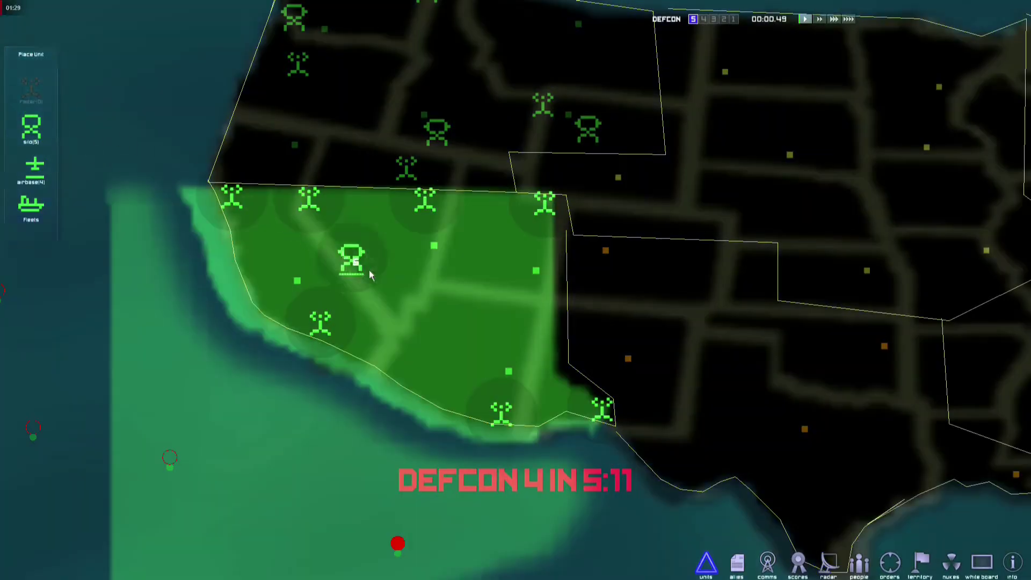
pyautogui.click(416, 293)
pyautogui.click(370, 326)
pyautogui.click(484, 278)
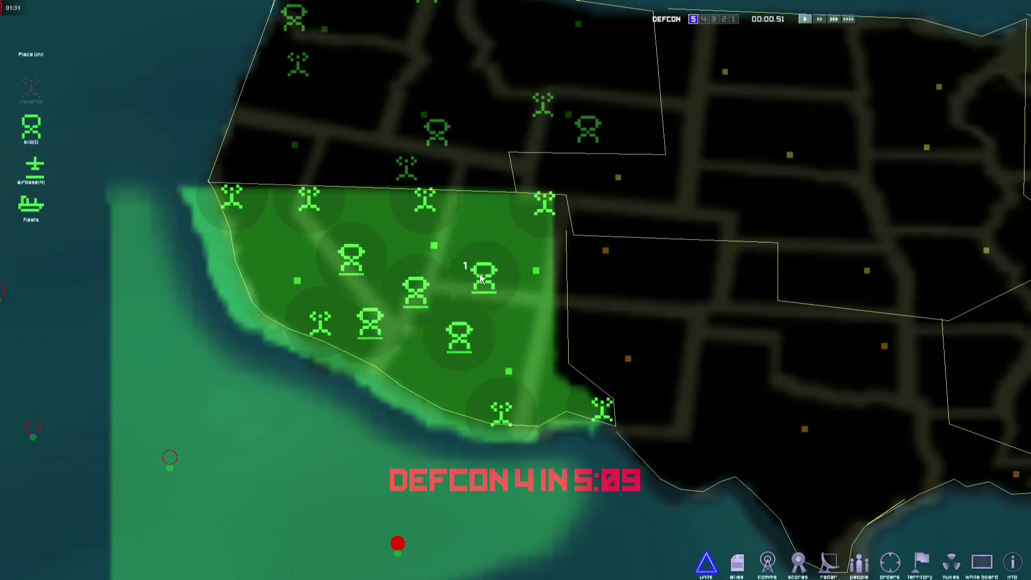
pyautogui.click(398, 250)
# - Place four airbases in the southwest territory, three toward its north and one in its southeast
pyautogui.click(63, 168)
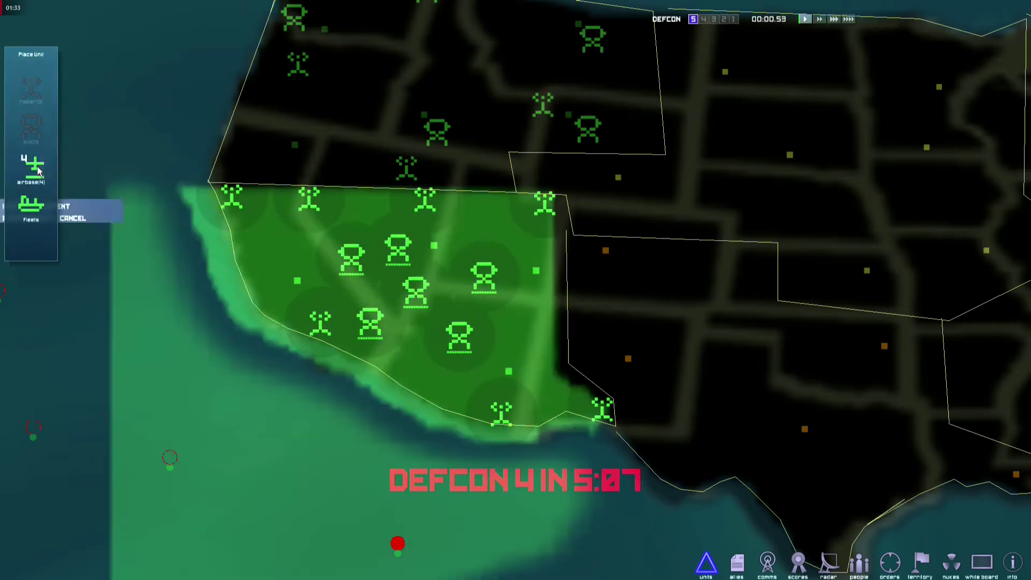
pyautogui.click(308, 237)
pyautogui.click(362, 215)
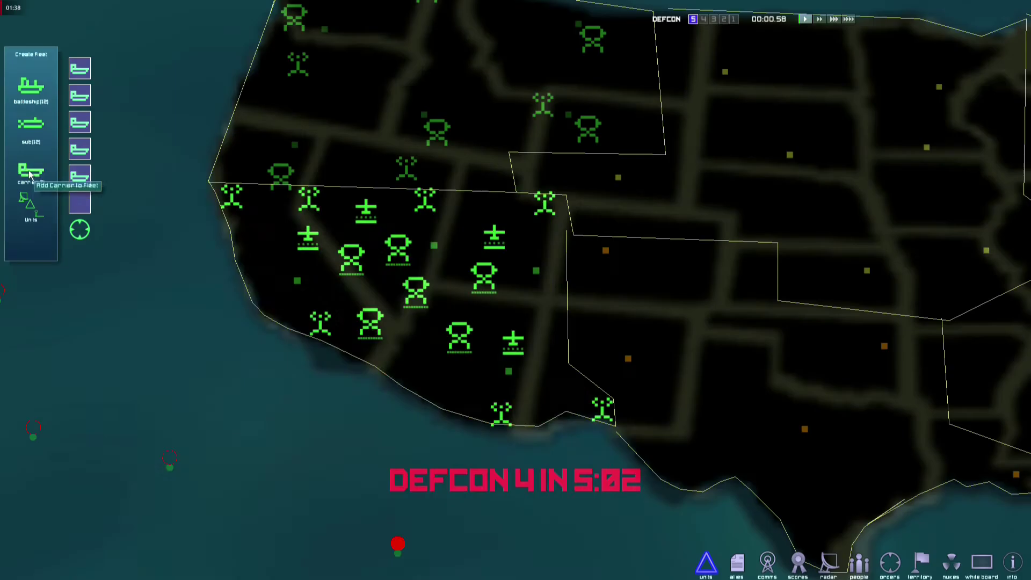
# - Create a fleet of six carriers and place it off the western coast of the southwest territory
pyautogui.click(30, 204)
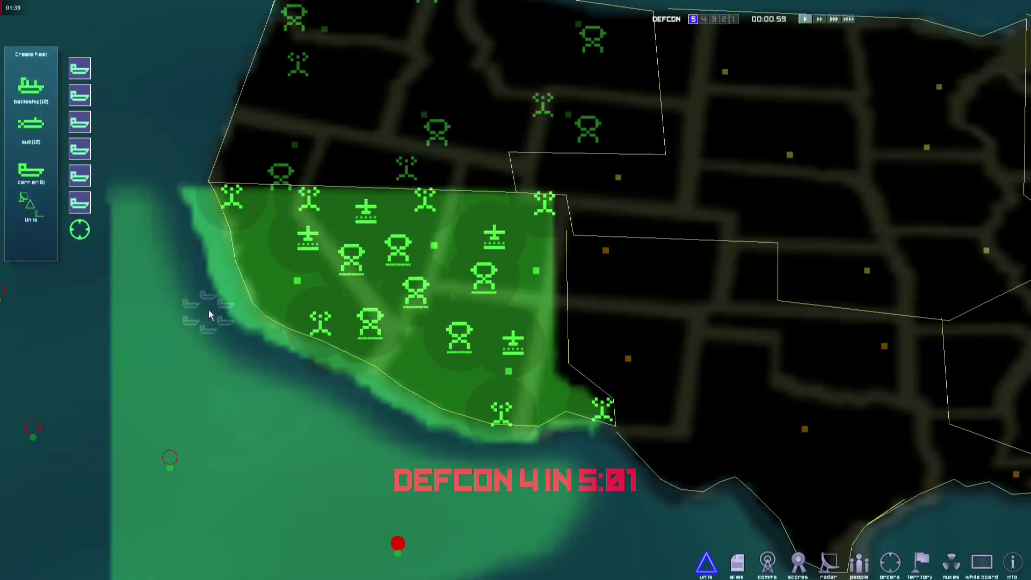
pyautogui.click(168, 317)
# - Create a second fleet of six carriers and place it in the southern waters off the southwest territory
pyautogui.scroll(-6, 168, 318)
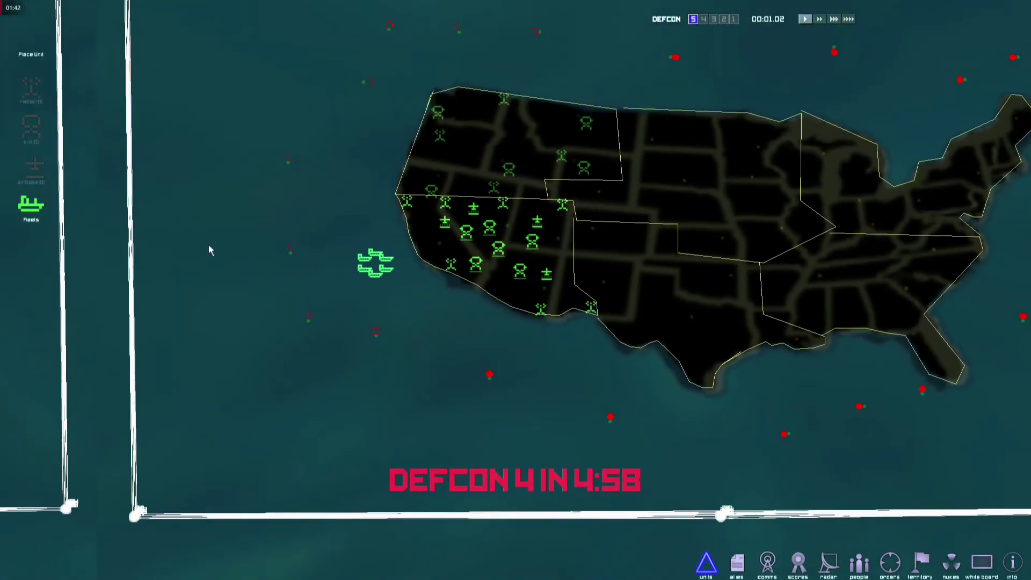
pyautogui.click(31, 204)
pyautogui.click(31, 172)
pyautogui.click(31, 171)
pyautogui.click(33, 173)
pyautogui.click(33, 173)
pyautogui.click(448, 369)
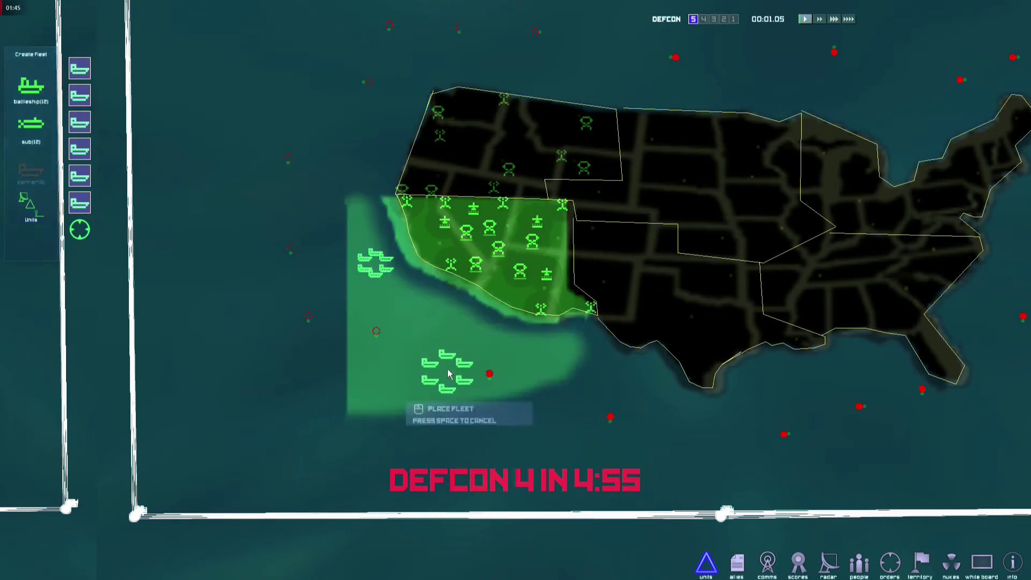
# - Create a fleet of six subs and place it east of the southern carrier fleet
pyautogui.click(31, 204)
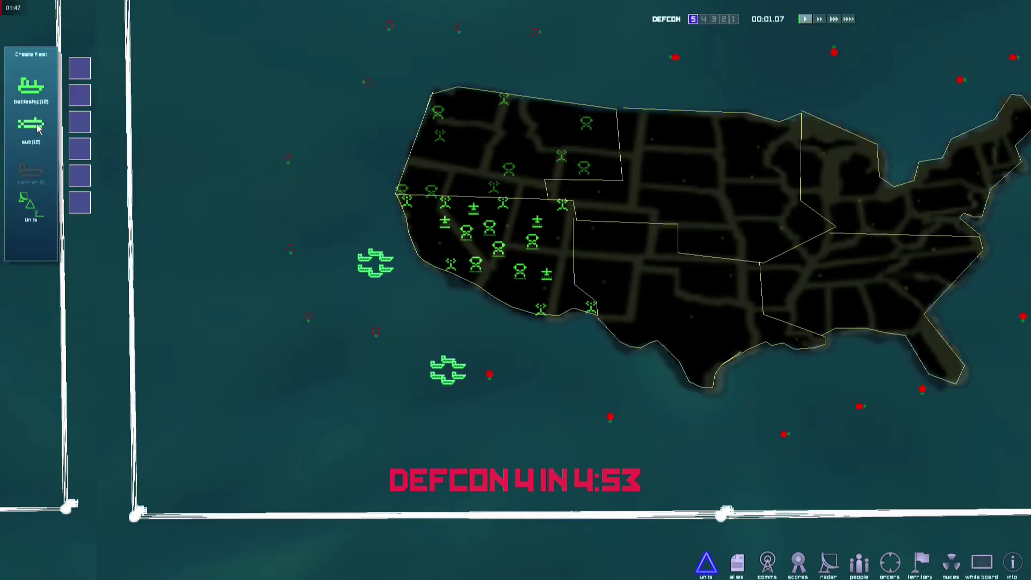
pyautogui.click(31, 123)
pyautogui.click(31, 124)
pyautogui.click(31, 123)
pyautogui.click(31, 123)
pyautogui.click(31, 124)
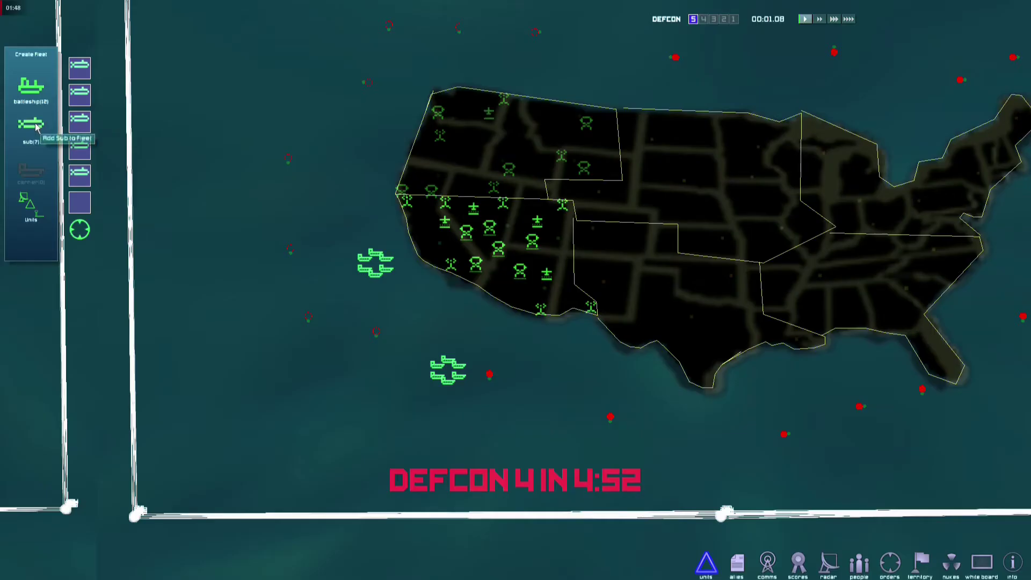
pyautogui.click(32, 123)
pyautogui.click(79, 230)
pyautogui.click(529, 356)
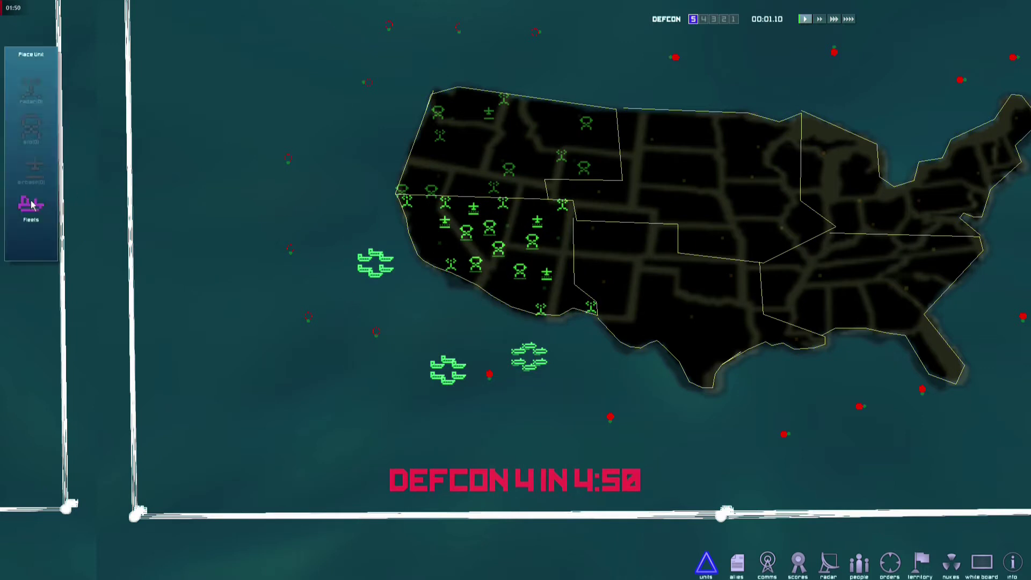
# - Create a fleet of three battleships and two subs and place it between the two carrier fleets
pyautogui.click(31, 86)
pyautogui.click(31, 85)
pyautogui.click(31, 86)
pyautogui.click(36, 123)
pyautogui.click(36, 124)
pyautogui.click(80, 230)
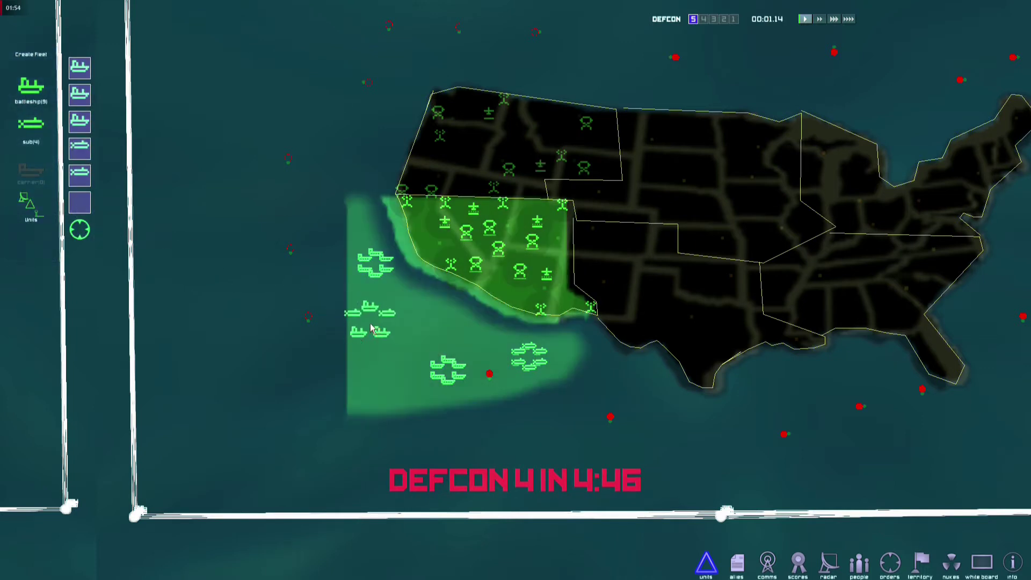
pyautogui.click(394, 316)
# - Create a fleet of three subs and place it just east of the six-sub fleet
pyautogui.click(29, 128)
pyautogui.click(30, 128)
pyautogui.click(29, 128)
pyautogui.click(80, 230)
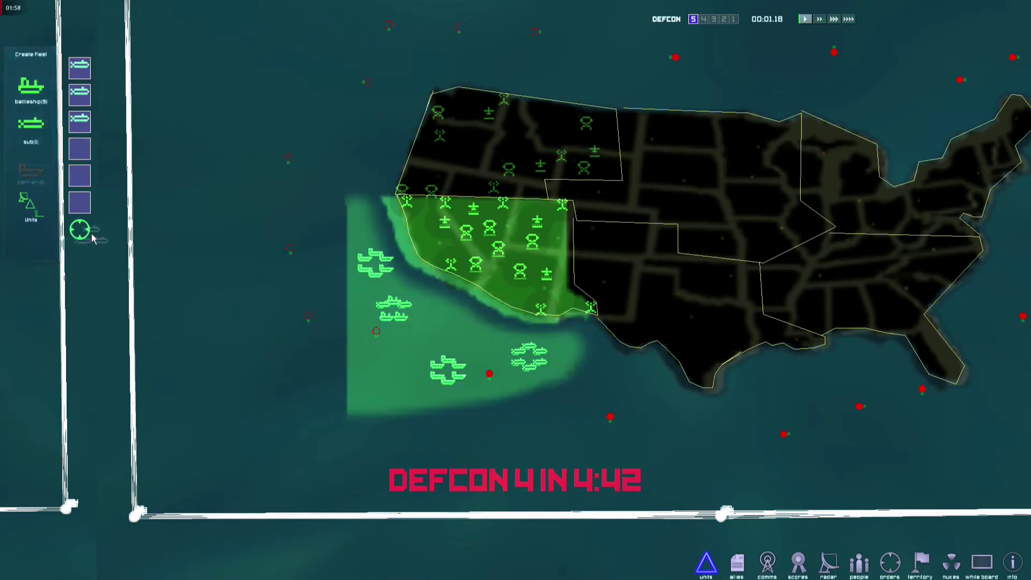
pyautogui.click(566, 353)
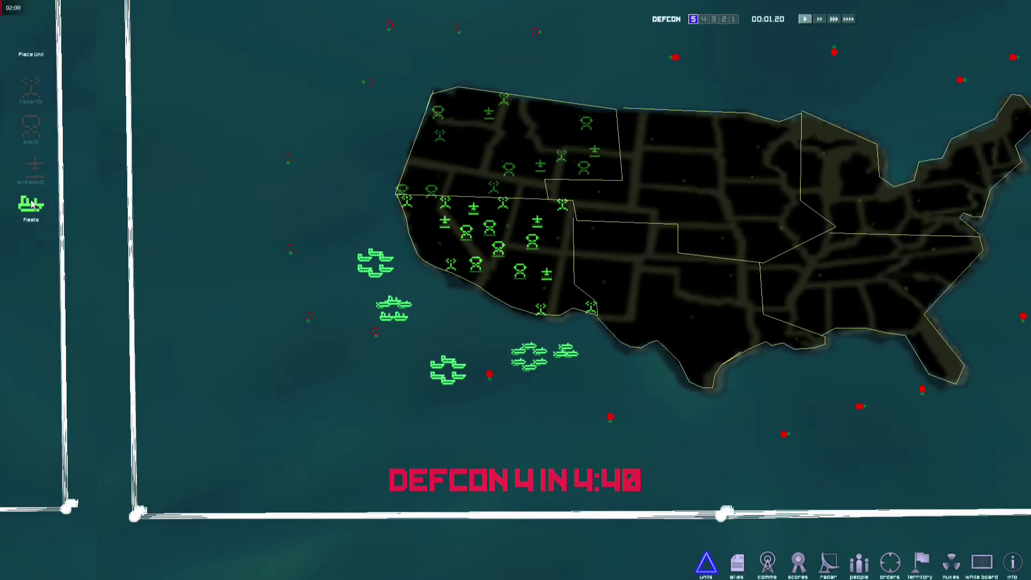
# - Create a fleet of one sub and five battleships and place it west of the southern carrier fleet
pyautogui.click(30, 127)
pyautogui.click(31, 95)
pyautogui.click(31, 96)
pyautogui.click(31, 95)
pyautogui.click(31, 96)
pyautogui.click(79, 230)
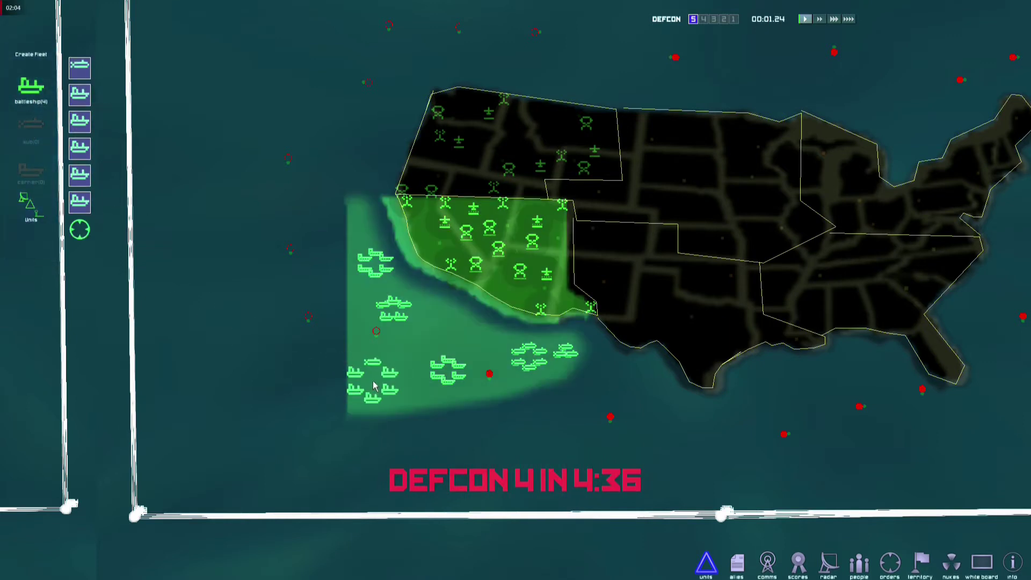
pyautogui.click(373, 378)
# - Create a fleet of four battleships and place it southeast of the mixed battleship and sub fleet
pyautogui.click(31, 204)
pyautogui.click(35, 96)
pyautogui.click(35, 95)
pyautogui.click(35, 96)
pyautogui.click(36, 96)
pyautogui.click(79, 230)
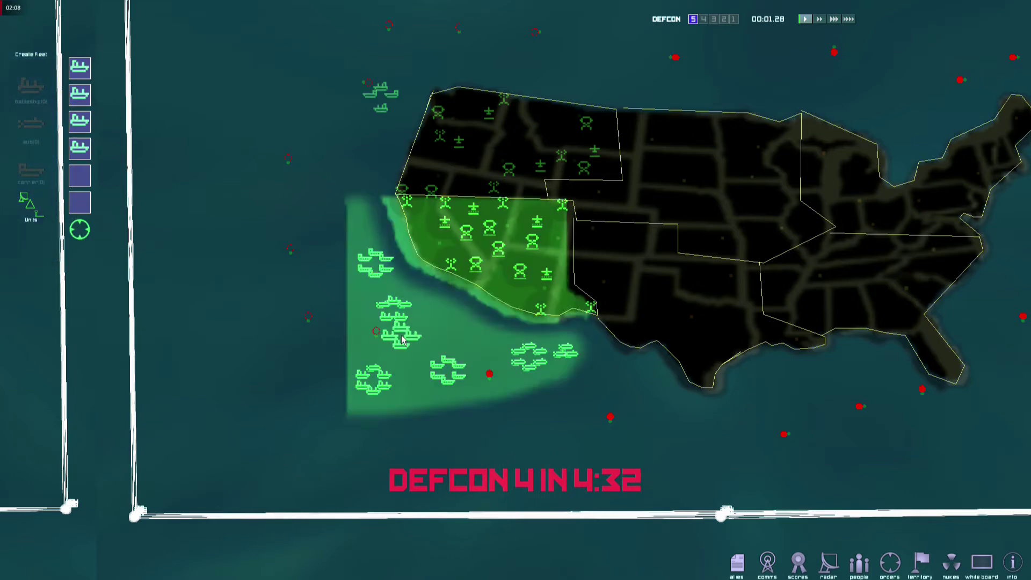
pyautogui.click(431, 333)
pyautogui.scroll(-5, 428, 330)
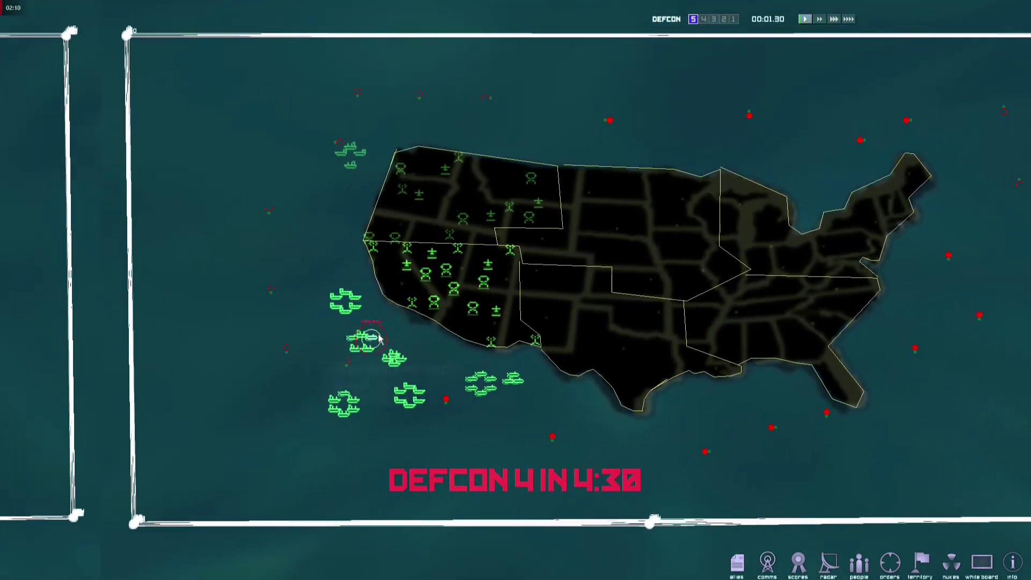
# - Deactivate the stick figure graphics mod, keeping America active, and close the mods window and main menu
pyautogui.scroll(3, 392, 328)
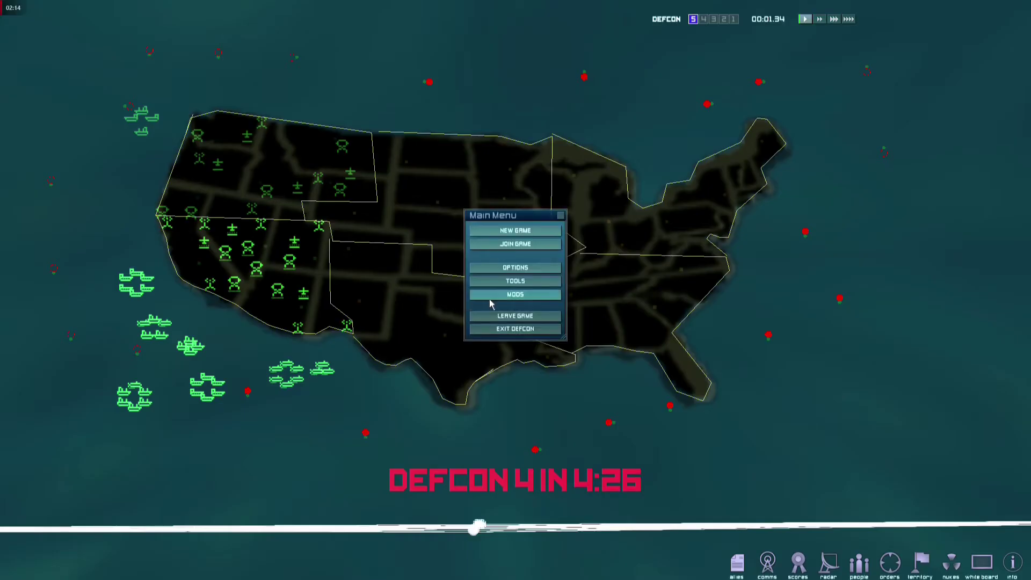
pyautogui.click(492, 297)
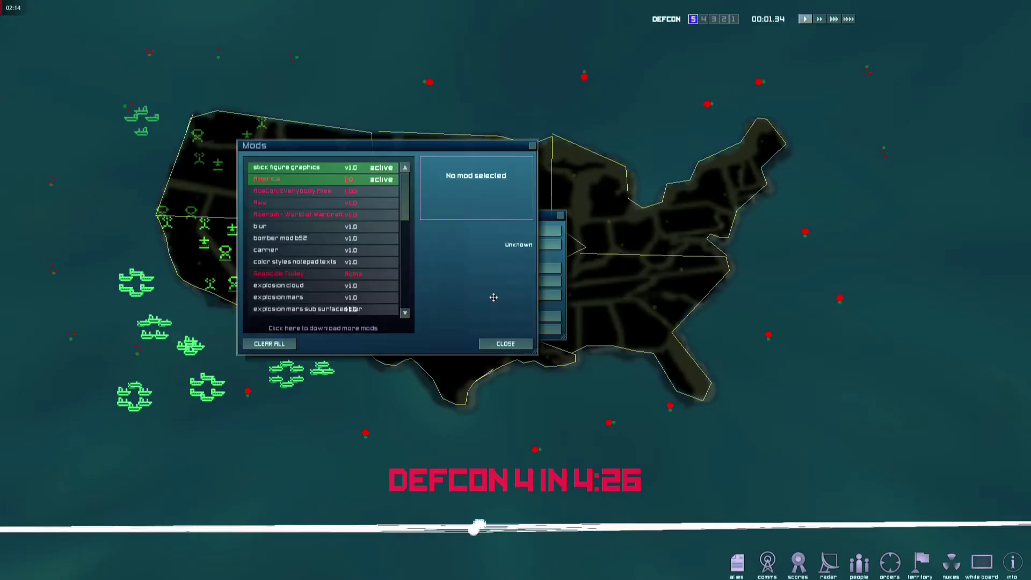
pyautogui.click(322, 168)
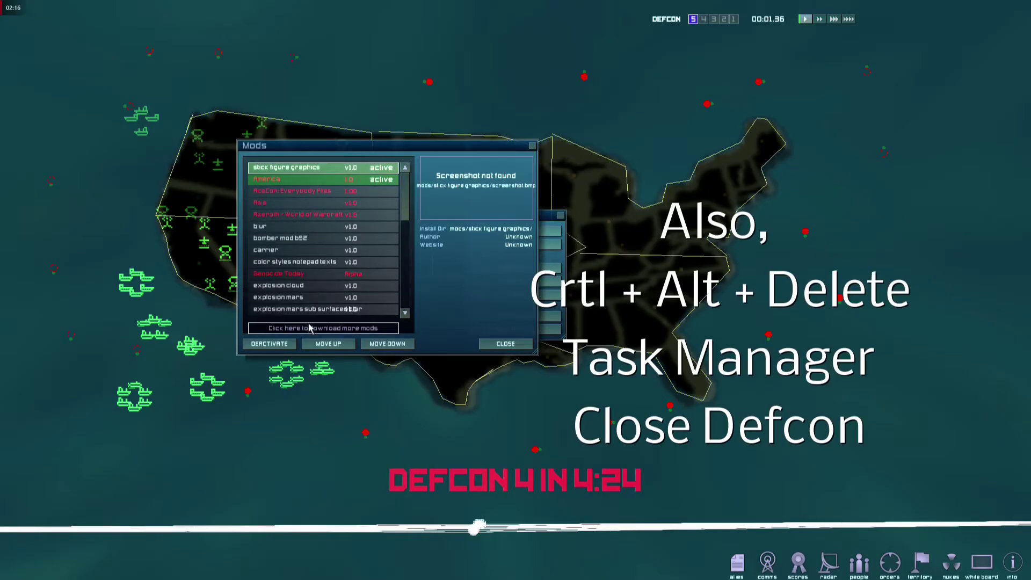
pyautogui.click(269, 343)
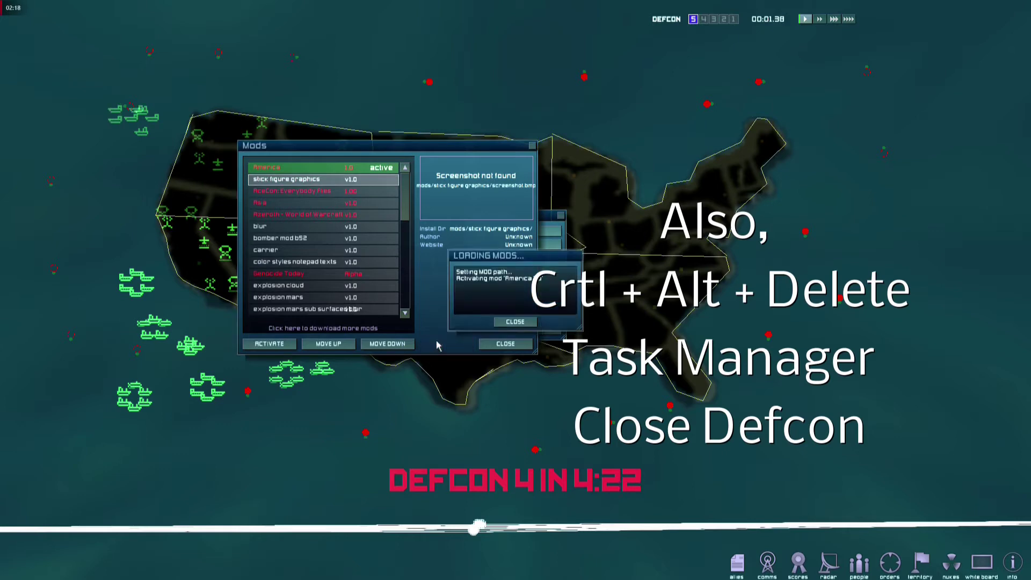
pyautogui.click(490, 347)
pyautogui.click(561, 216)
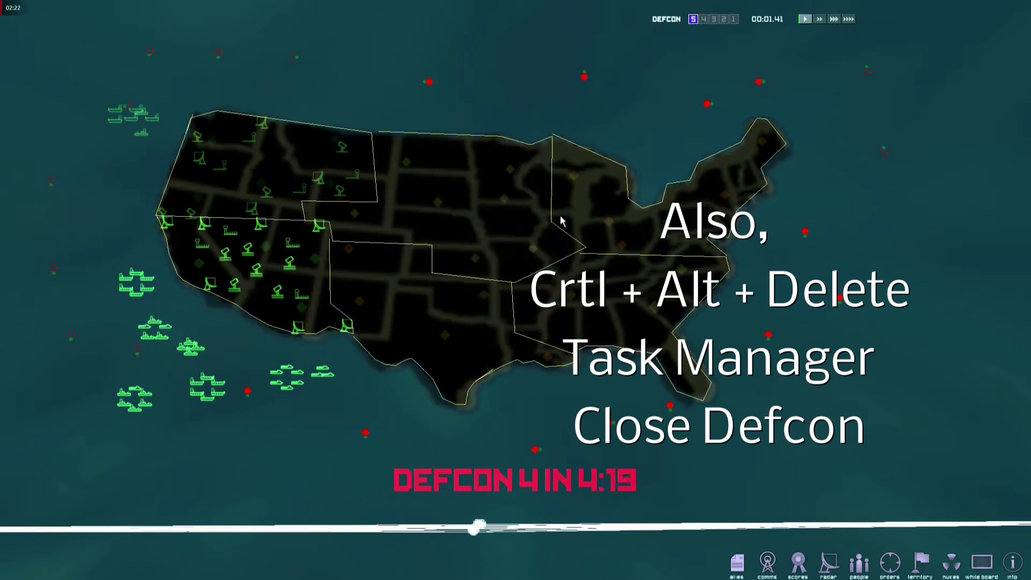
# - Display the territory overlay and inspect the northwest and southwest territories with their standard unit graphics
pyautogui.scroll(5, 408, 314)
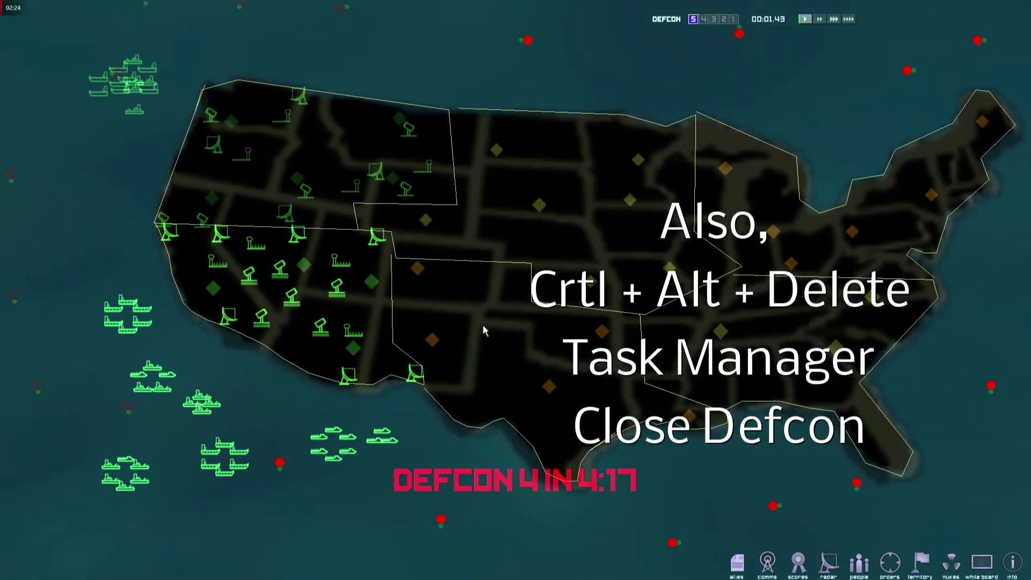
pyautogui.moveTo(525, 260); pyautogui.dragTo(593, 327)
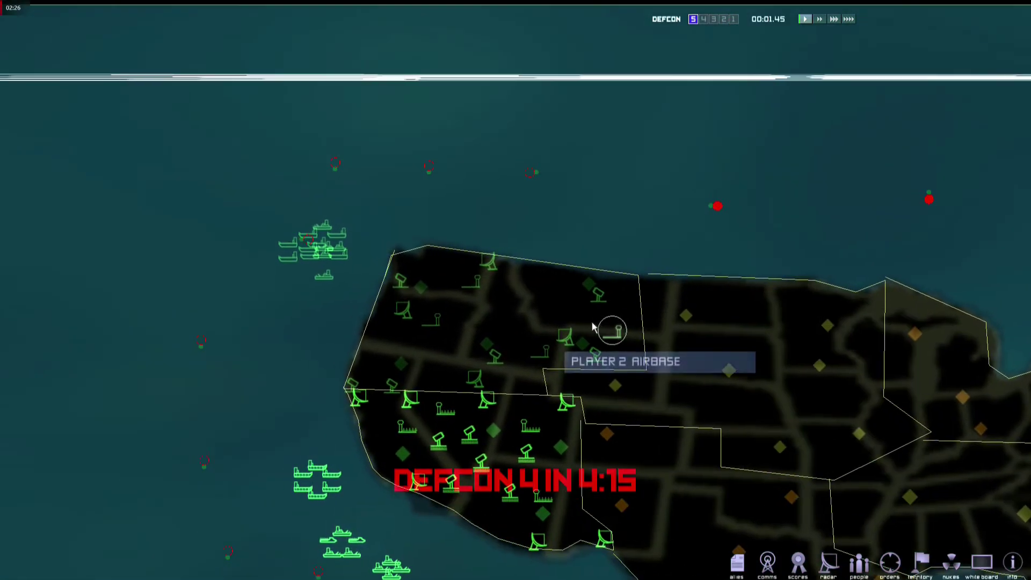
pyautogui.click(916, 561)
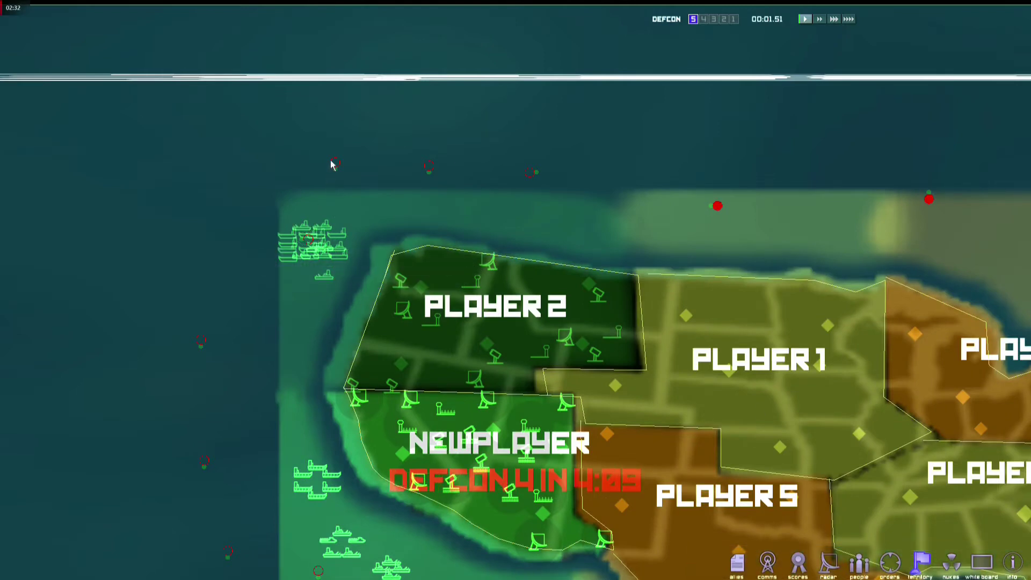
# - View the territories across the whole map and set the game to its fastest speed
pyautogui.press('Right')
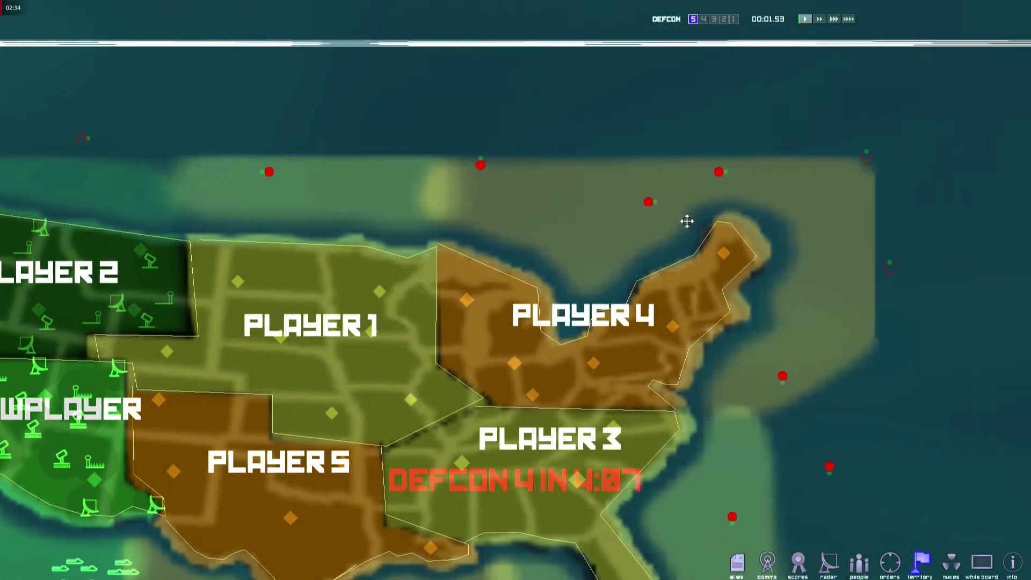
pyautogui.scroll(-5, 718, 384)
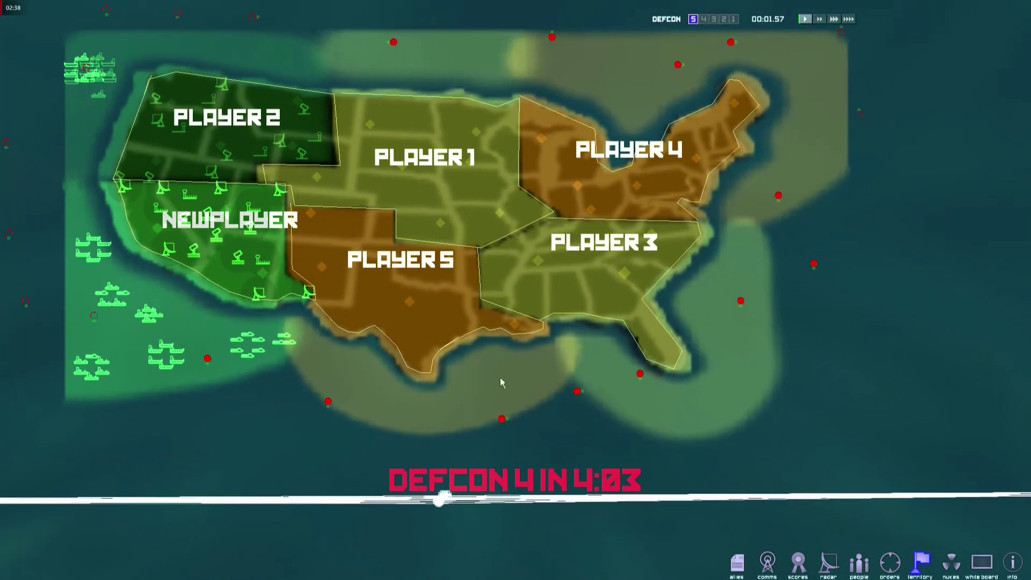
pyautogui.press('Up')
pyautogui.press('Left')
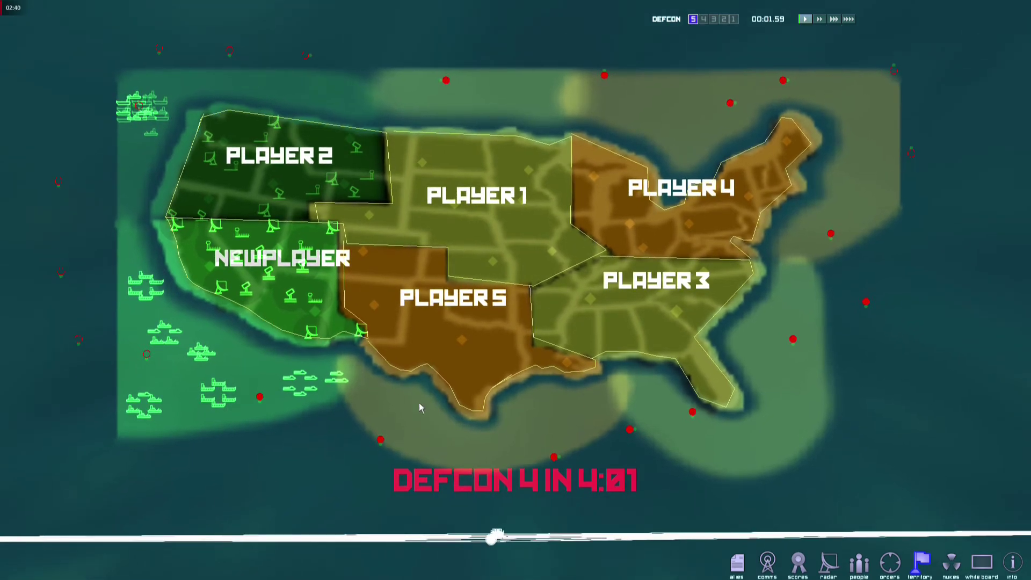
pyautogui.click(848, 19)
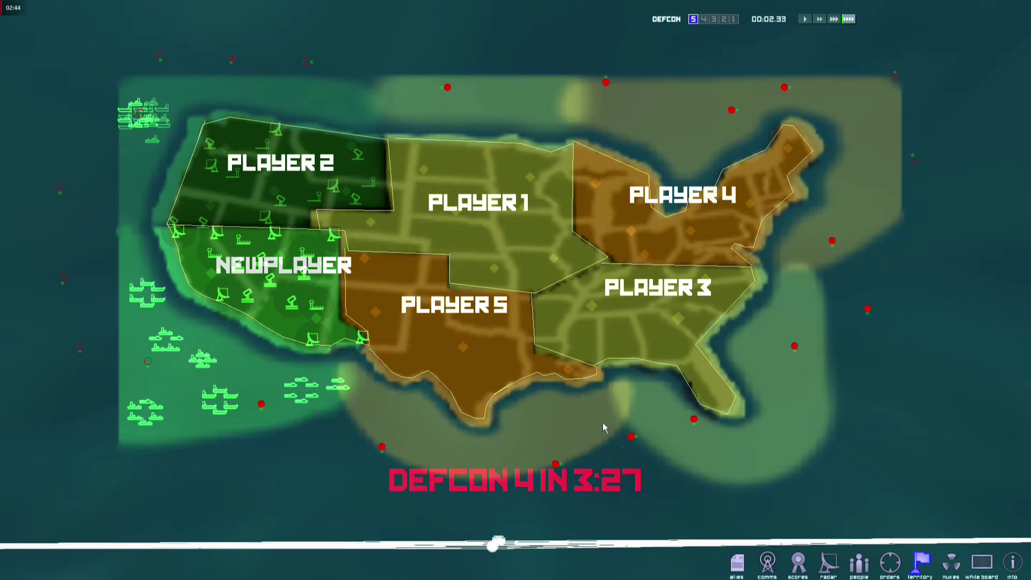
# - Launch Geo_Sats from the NewPlayer territory's southeastern airbase towards the Player 5, Player 1 and Player 3 territories
pyautogui.click(361, 336)
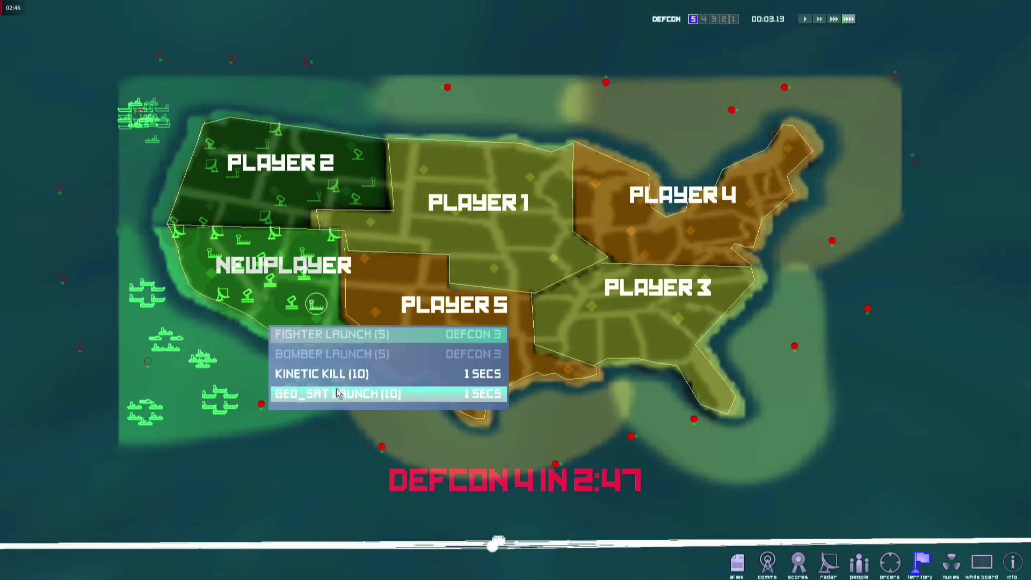
pyautogui.click(398, 393)
pyautogui.click(468, 346)
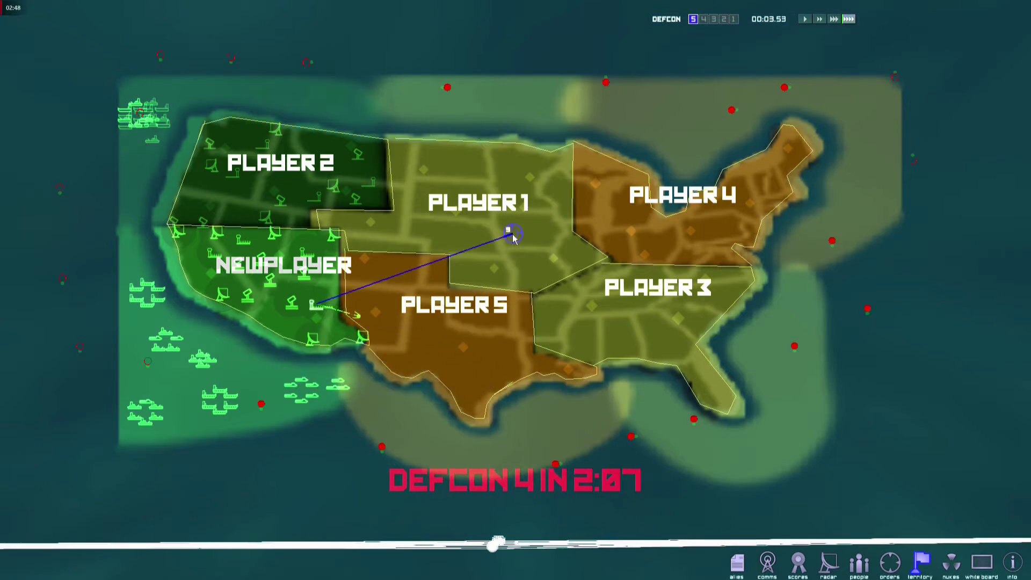
pyautogui.click(530, 182)
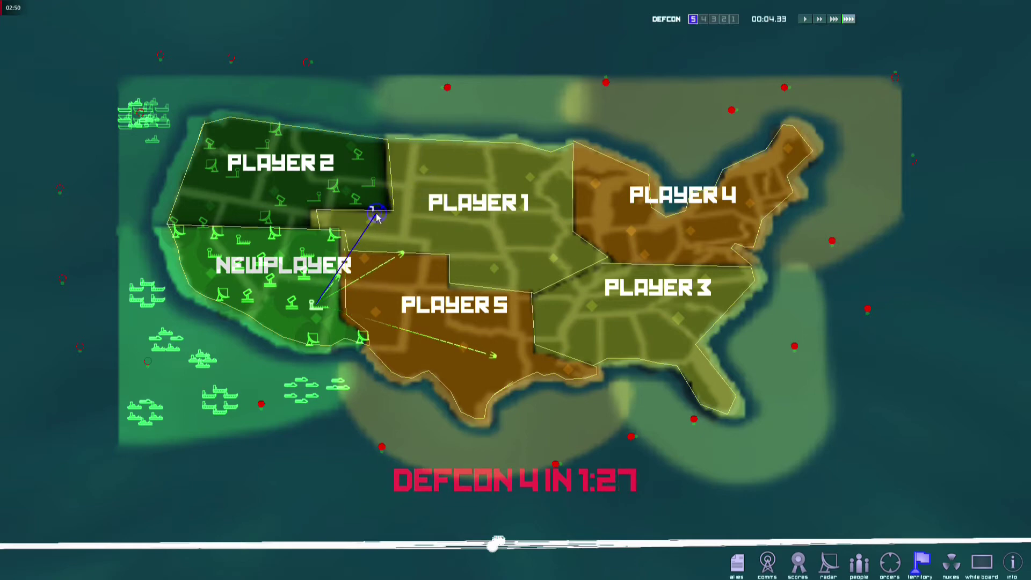
pyautogui.click(673, 310)
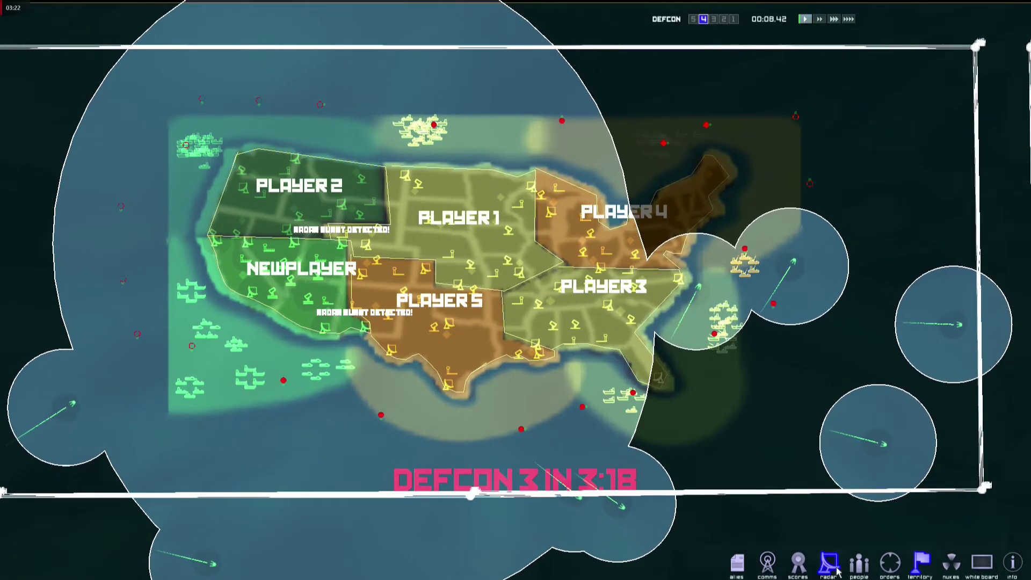
# - Hide the territory overlay and toggle the radar coverage on and off to compare the map views
pyautogui.click(836, 571)
pyautogui.click(923, 564)
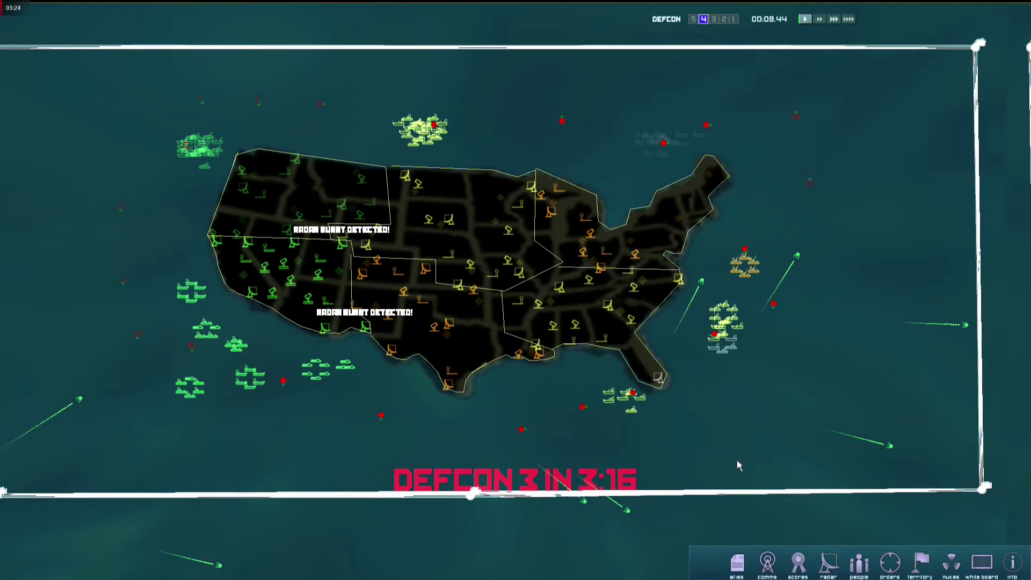
pyautogui.click(832, 561)
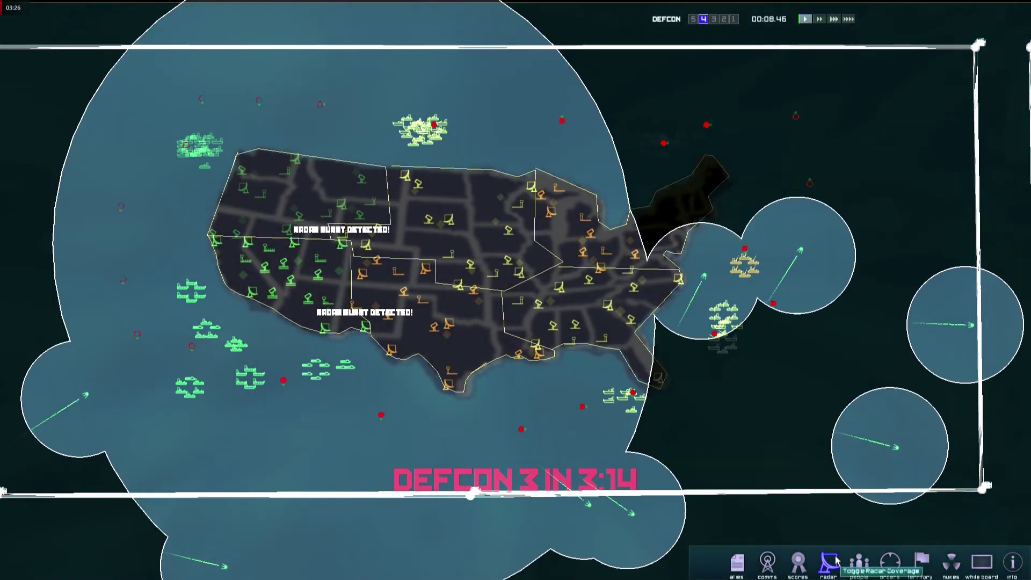
pyautogui.click(830, 561)
pyautogui.scroll(5, 644, 347)
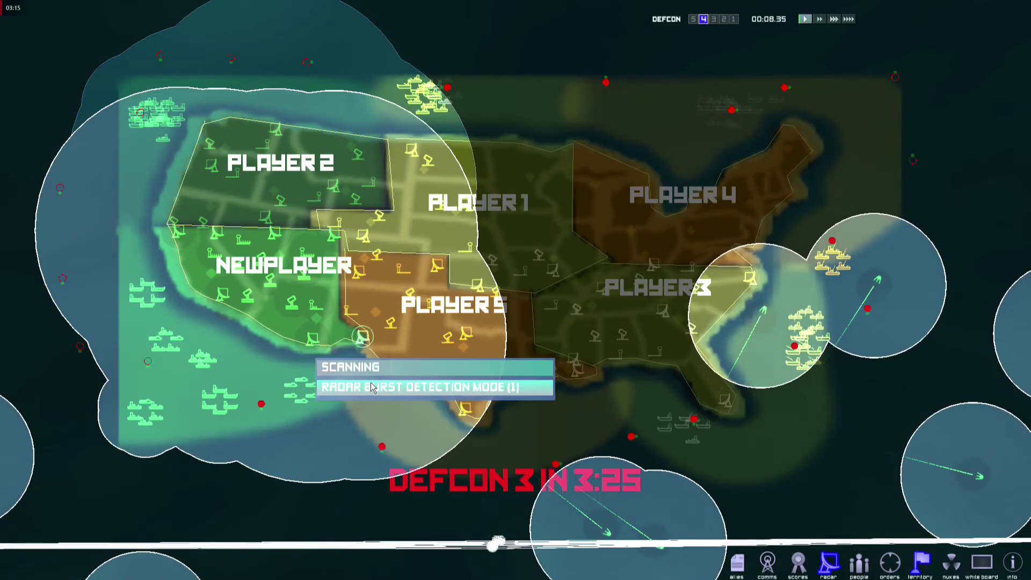
# - Switch NewPlayer's southeasternmost radar to Radar Burst Detection Mode and hide the radar coverage and territory overlays
pyautogui.click(363, 337)
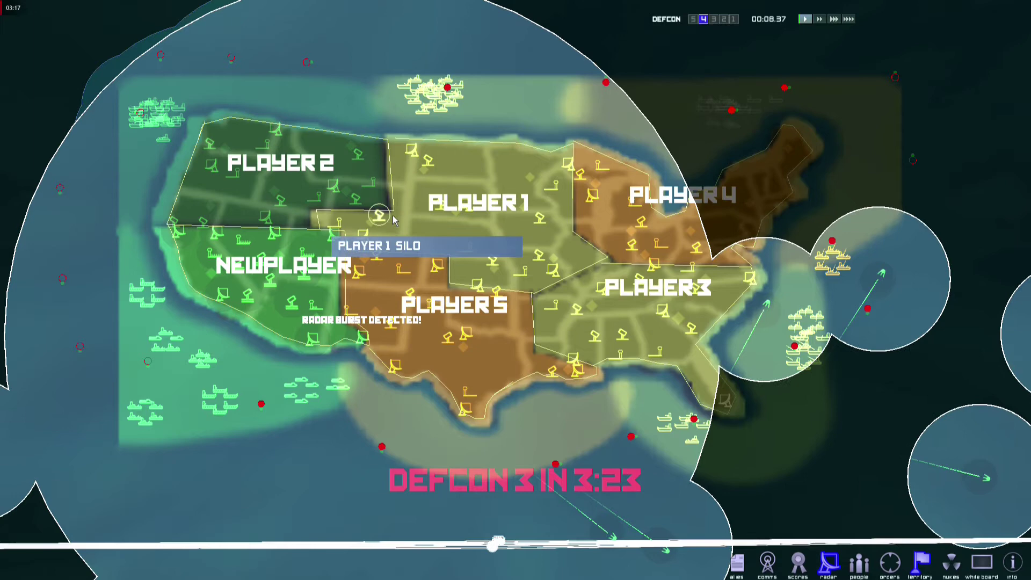
pyautogui.scroll(-4, 359, 286)
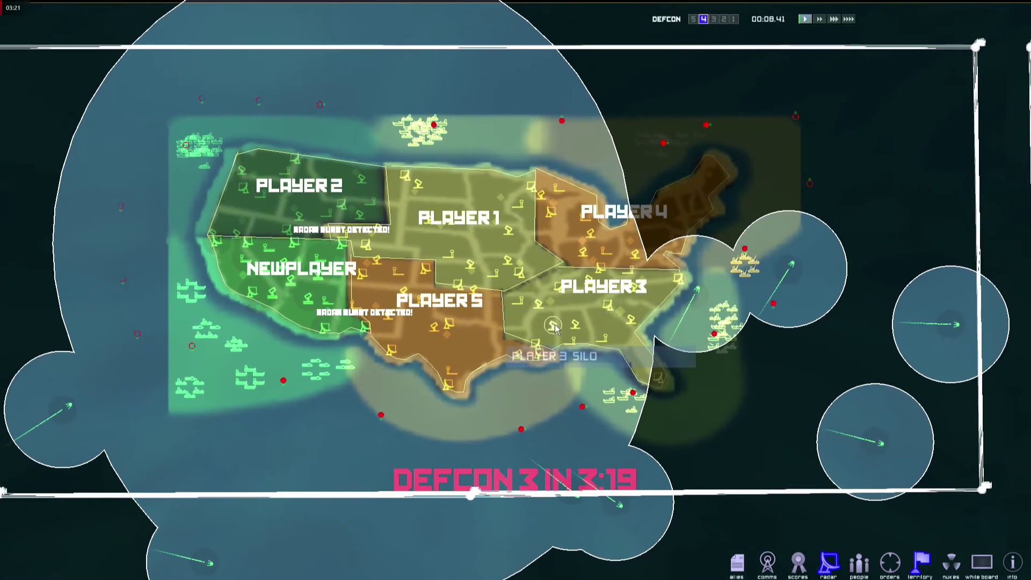
pyautogui.click(829, 563)
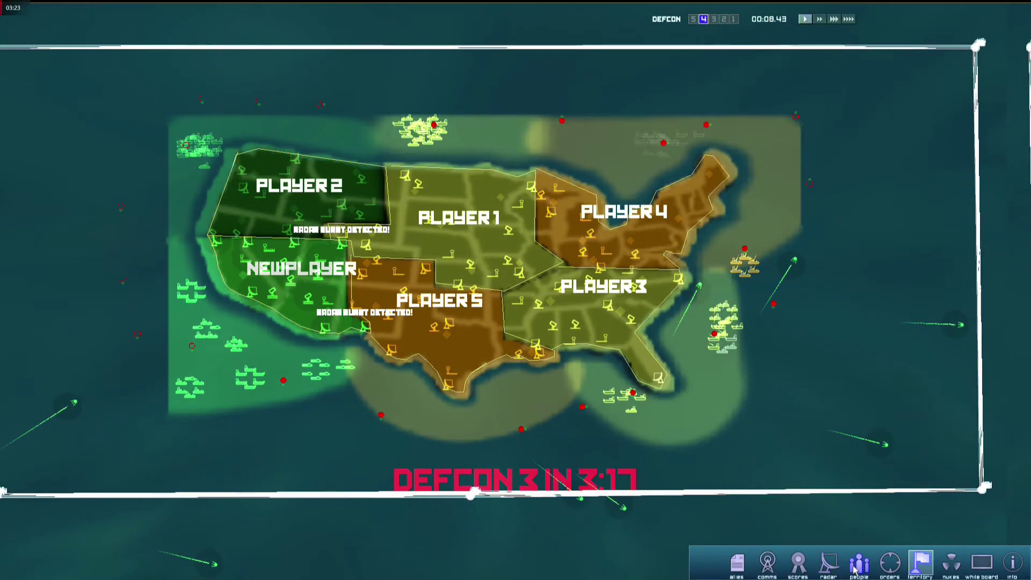
pyautogui.click(921, 562)
pyautogui.click(833, 561)
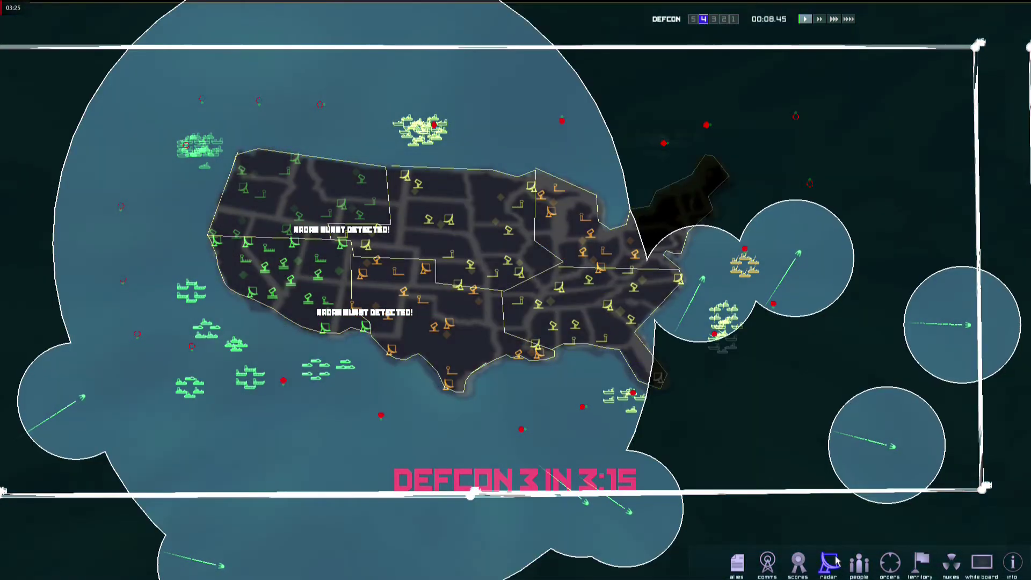
pyautogui.click(835, 560)
pyautogui.scroll(5, 642, 344)
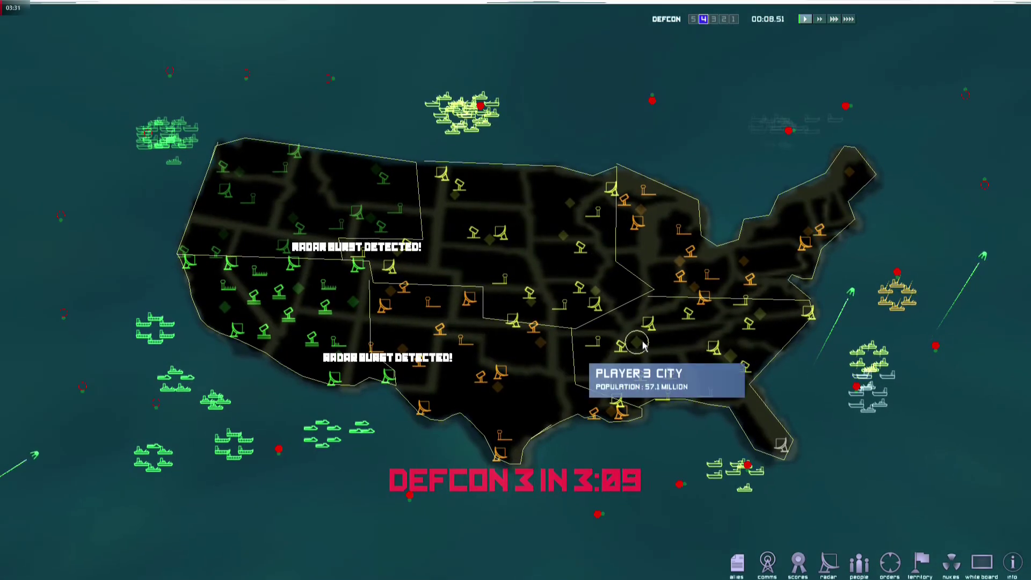
# - Open the graphics options and the choices for Show City Names
pyautogui.press('Escape')
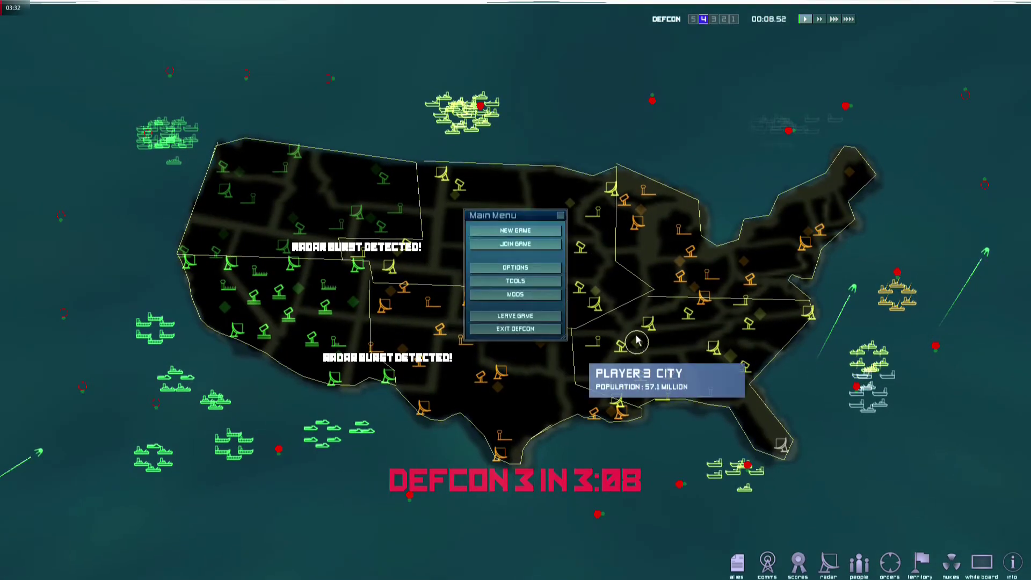
pyautogui.click(521, 267)
pyautogui.click(526, 260)
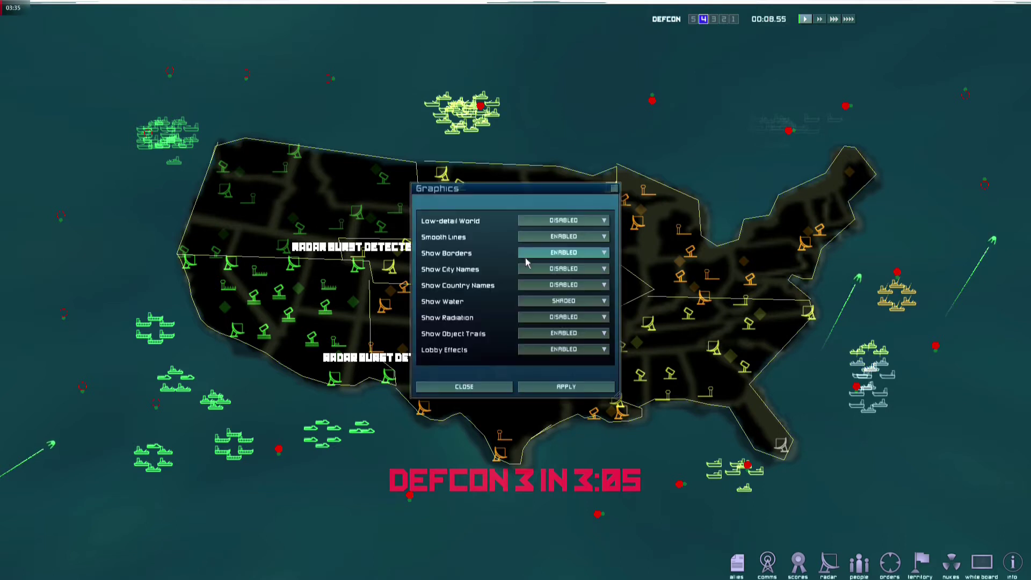
pyautogui.click(548, 269)
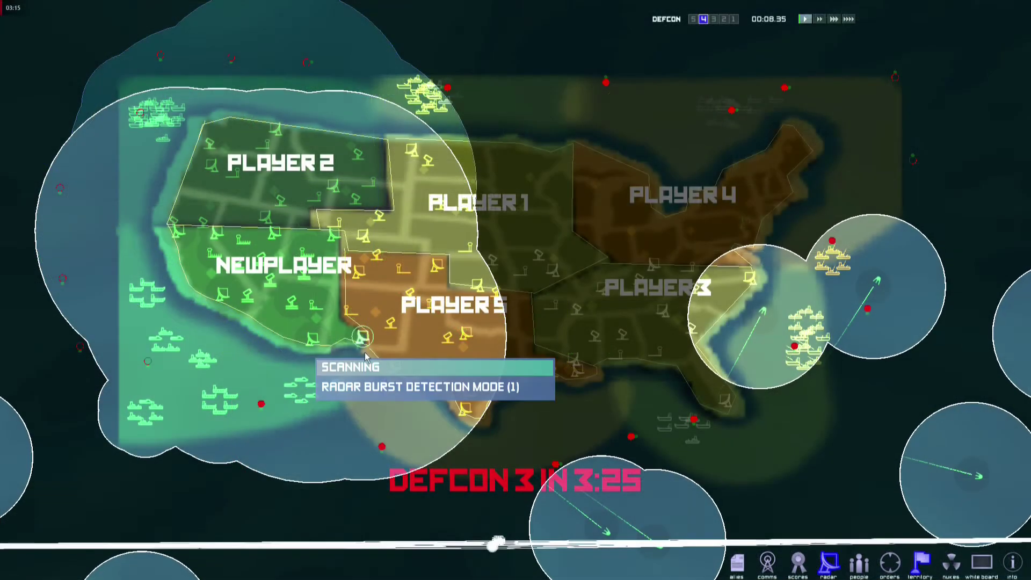
# - Set the radar beside the Player 5 border to Radar Burst Detection Mode and clear both map overlays
pyautogui.click(408, 387)
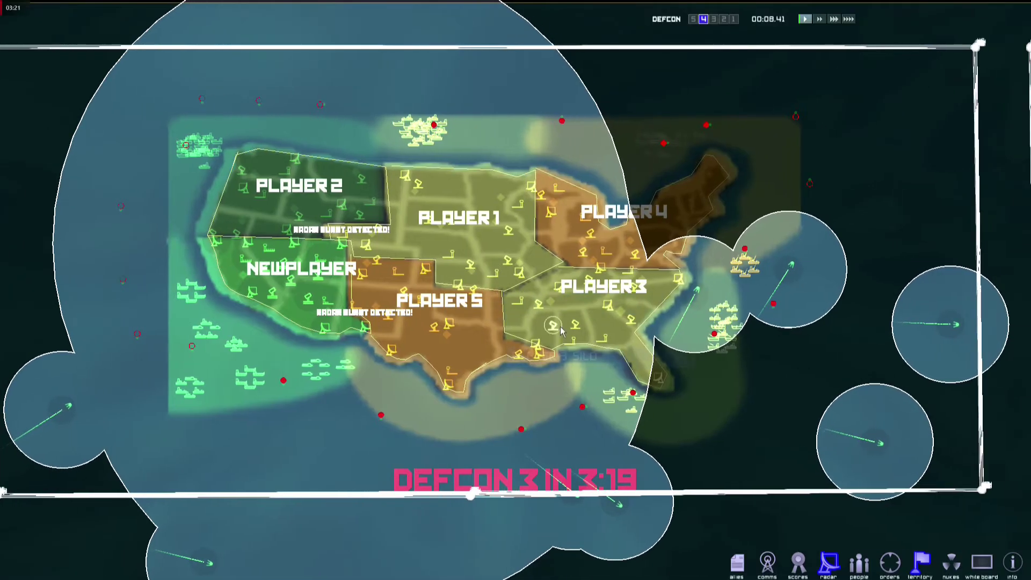
pyautogui.click(828, 562)
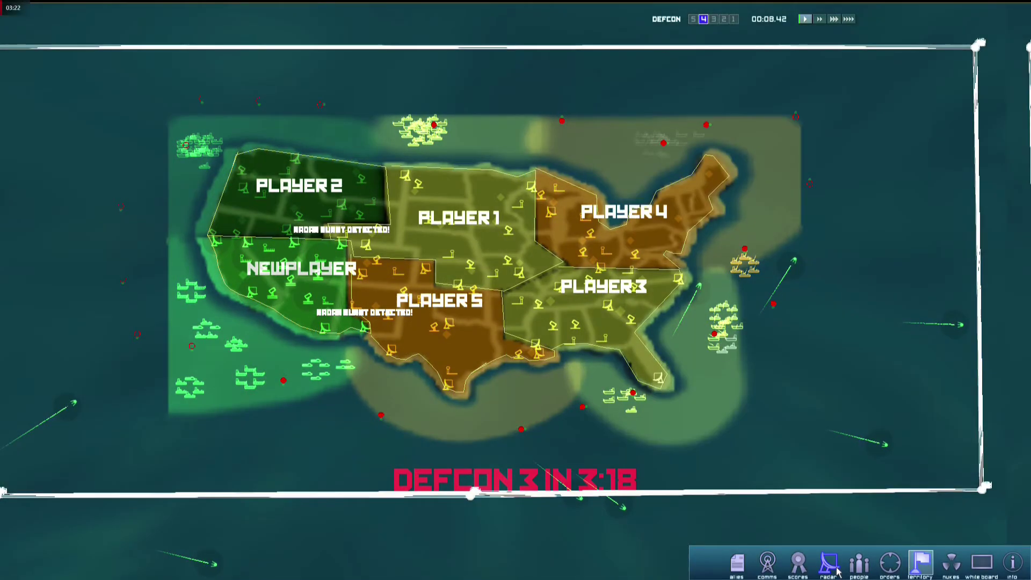
pyautogui.click(922, 562)
pyautogui.click(833, 560)
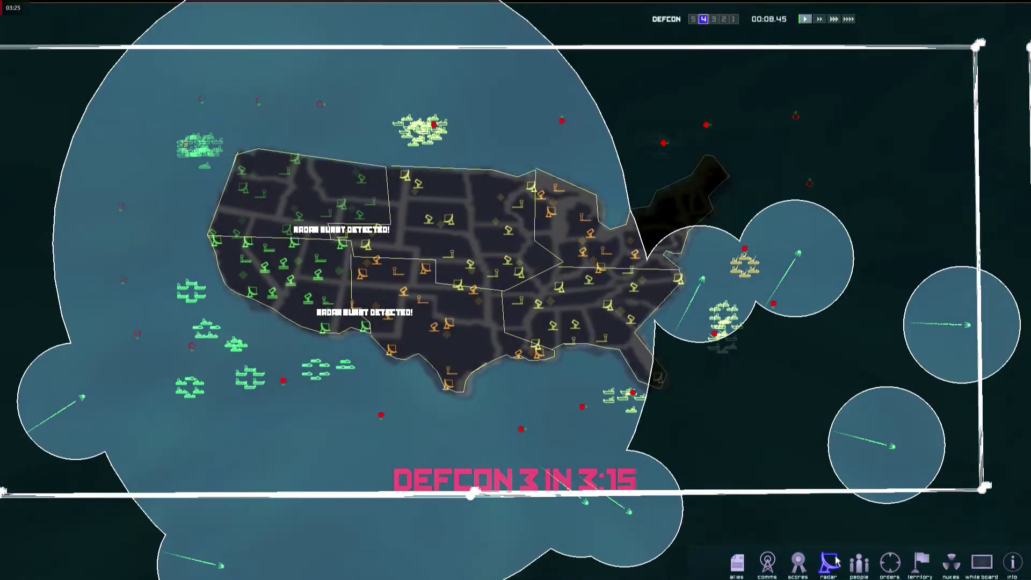
pyautogui.click(833, 560)
pyautogui.scroll(3, 558, 354)
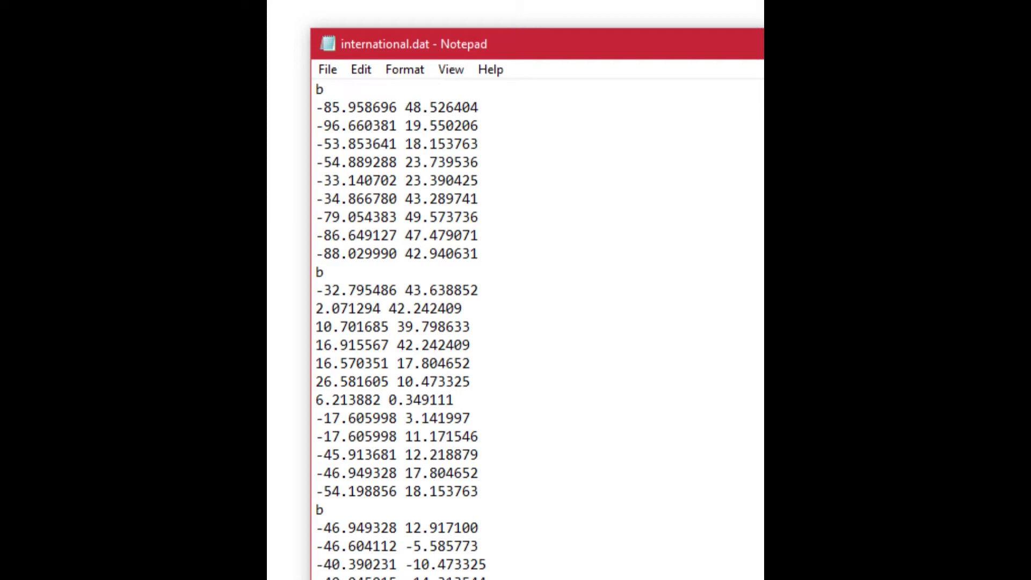
pyautogui.hotkey('ctrl', 'End')
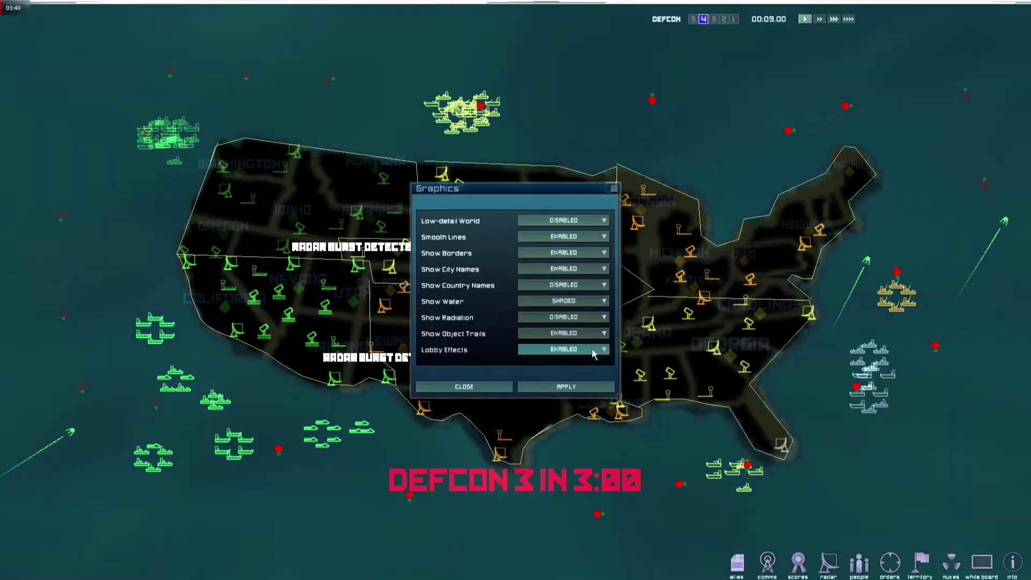
# - Inspect the western state name labels, and enable and apply Show Country Names in the graphics options
pyautogui.scroll(5, 577, 338)
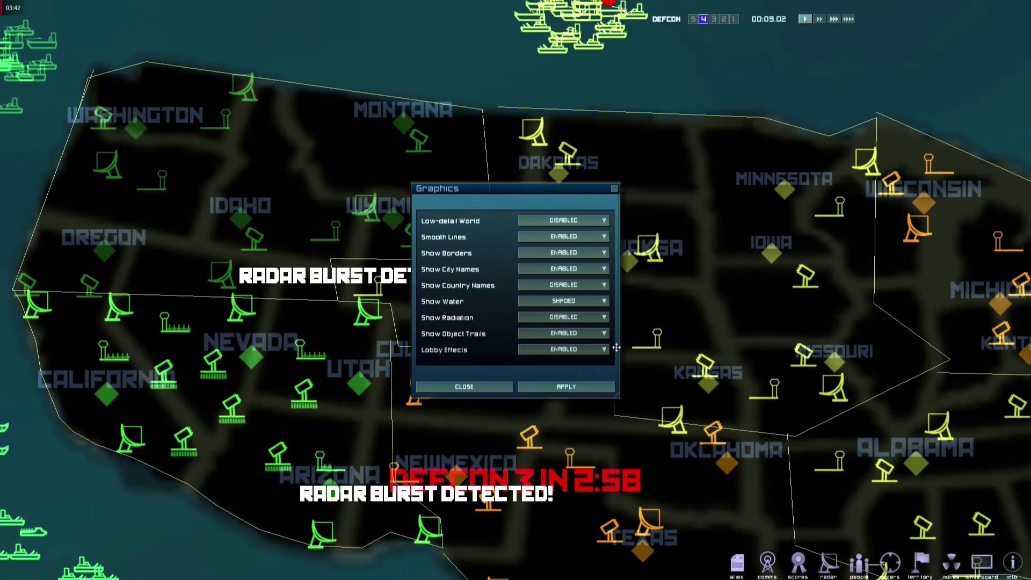
pyautogui.scroll(2, 616, 347)
pyautogui.scroll(-3, 430, 284)
pyautogui.scroll(5, 452, 287)
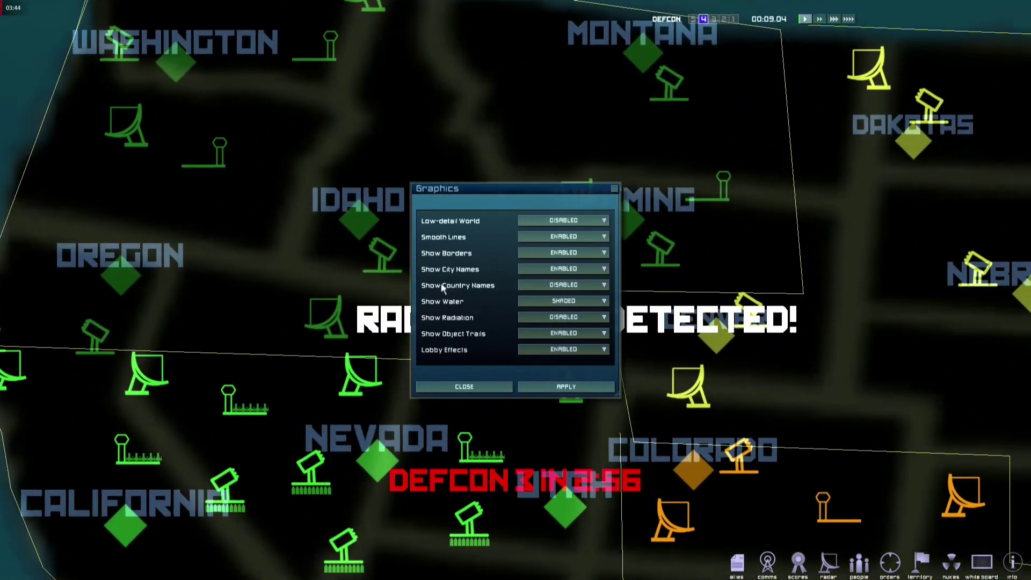
pyautogui.scroll(-3, 437, 282)
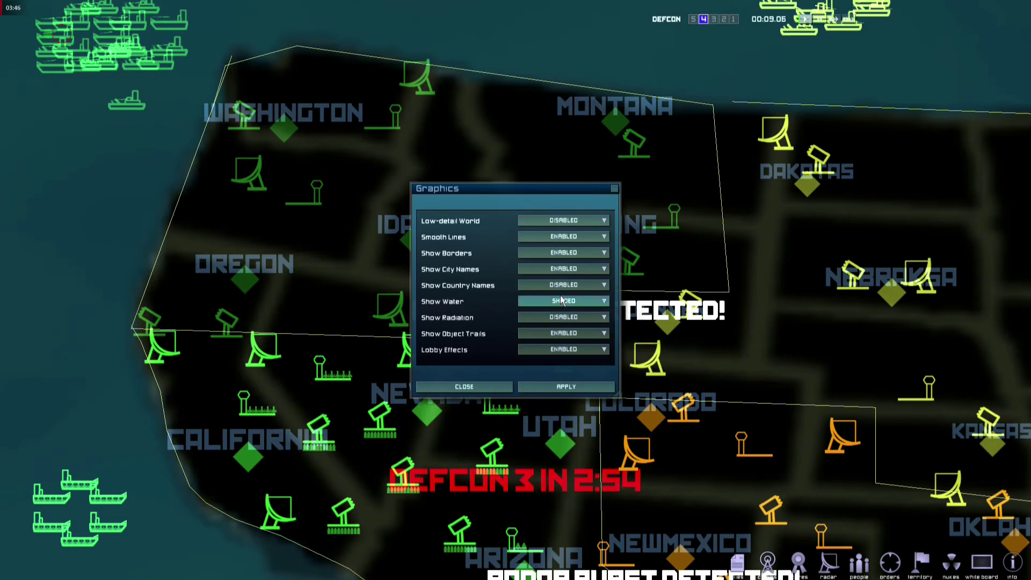
pyautogui.click(559, 284)
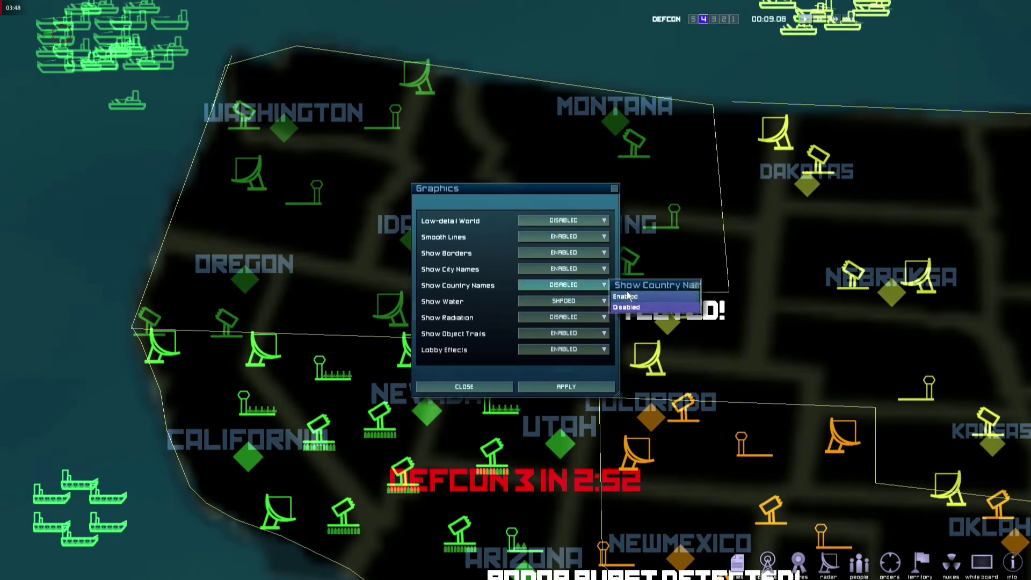
pyautogui.click(626, 297)
pyautogui.click(582, 385)
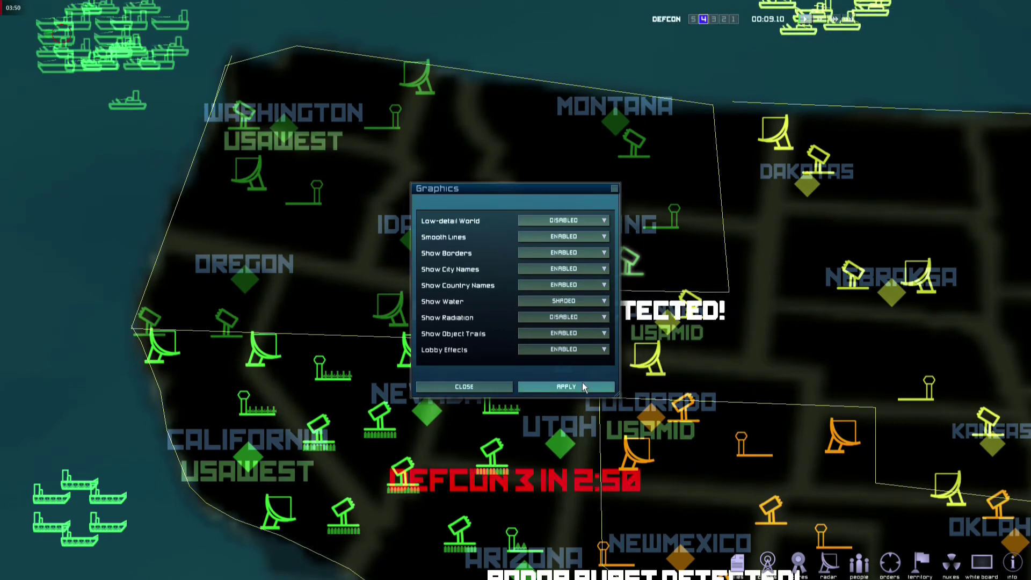
# - Disable Show City Names, apply the change and inspect the country name labels across the map
pyautogui.press('Right')
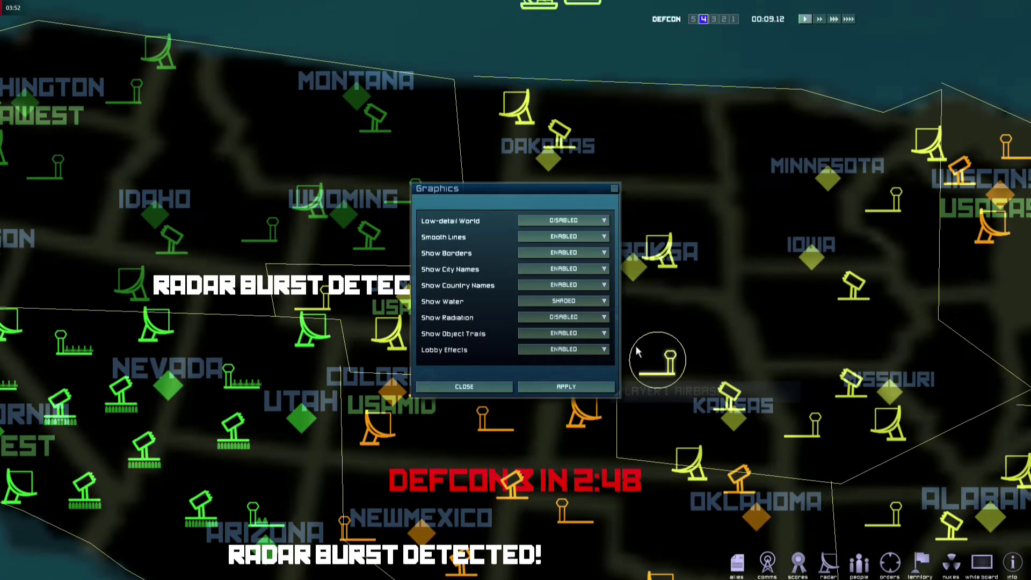
pyautogui.click(558, 268)
pyautogui.click(626, 291)
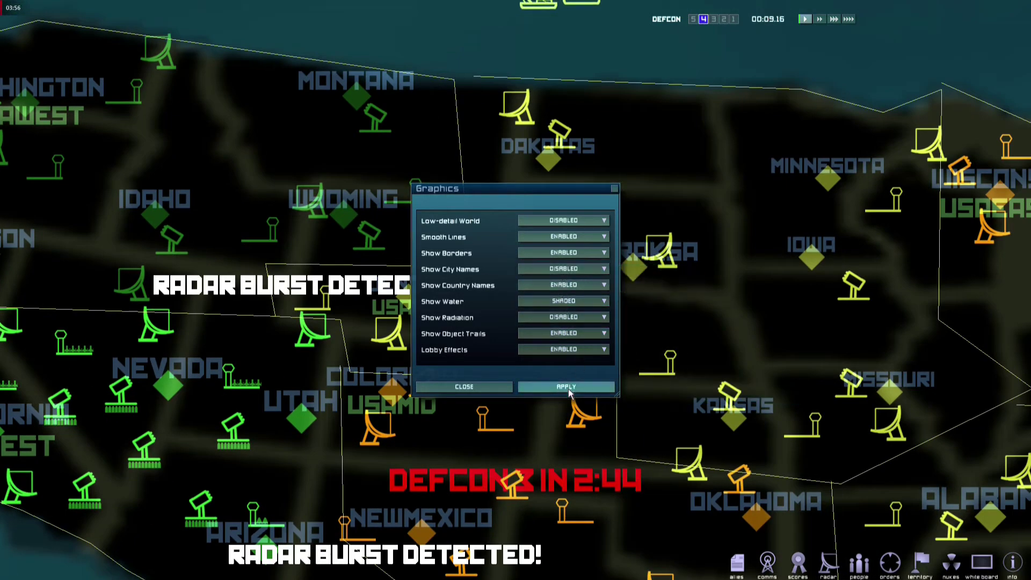
pyautogui.click(568, 387)
pyautogui.scroll(-5, 569, 389)
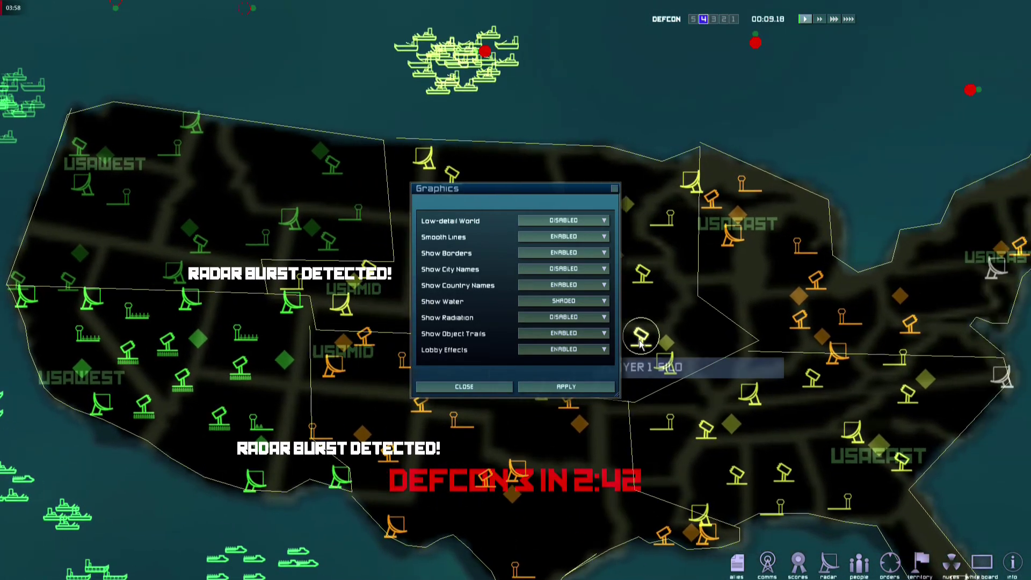
# - Set Show Country Names to Disabled and open the Show Water choices
pyautogui.click(570, 292)
pyautogui.click(628, 307)
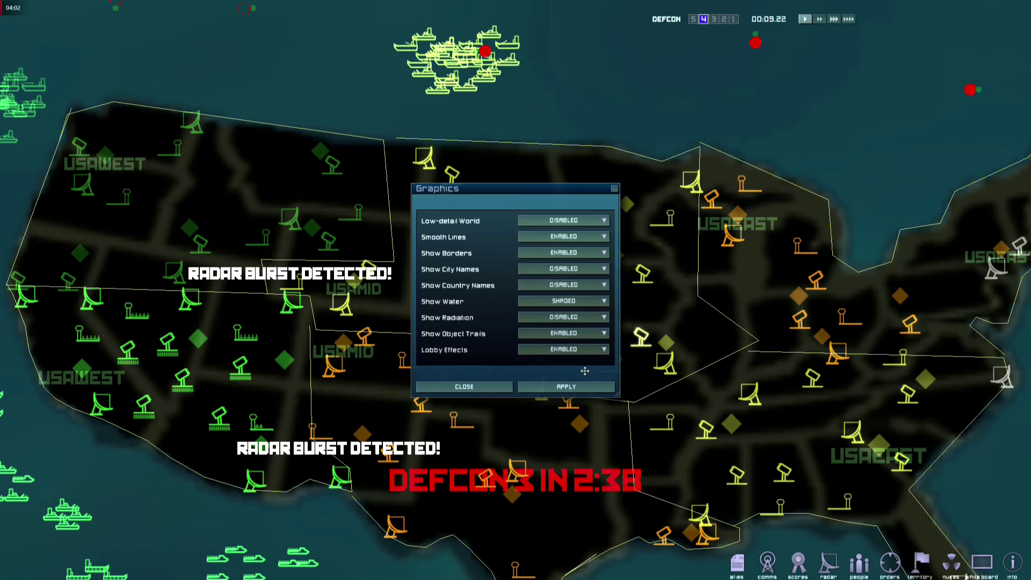
pyautogui.click(585, 301)
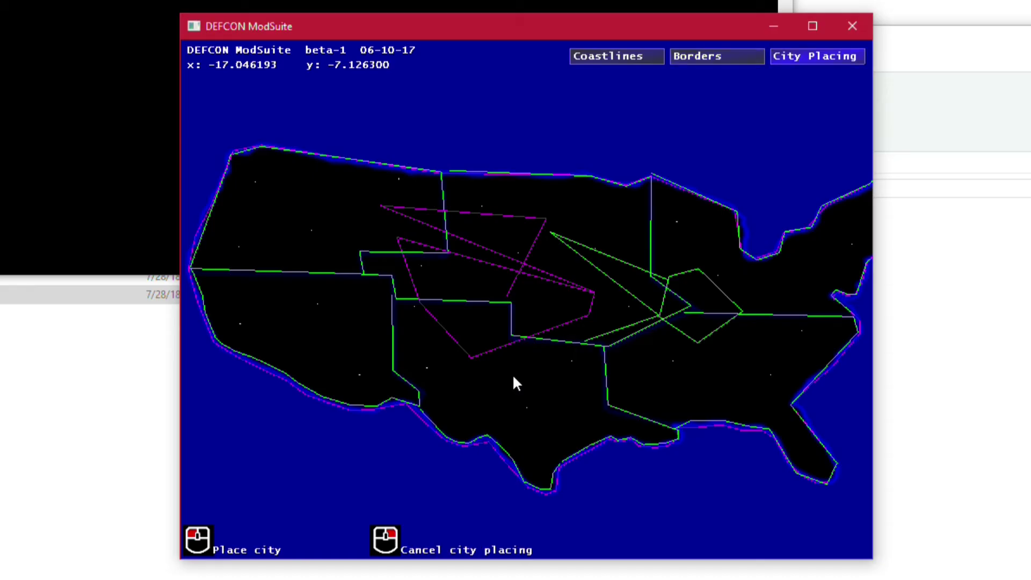
# - Place a city in the south-central territory named Gameplay twist, with country Usa, population 100000000 and capital set to Y
pyautogui.click(514, 377)
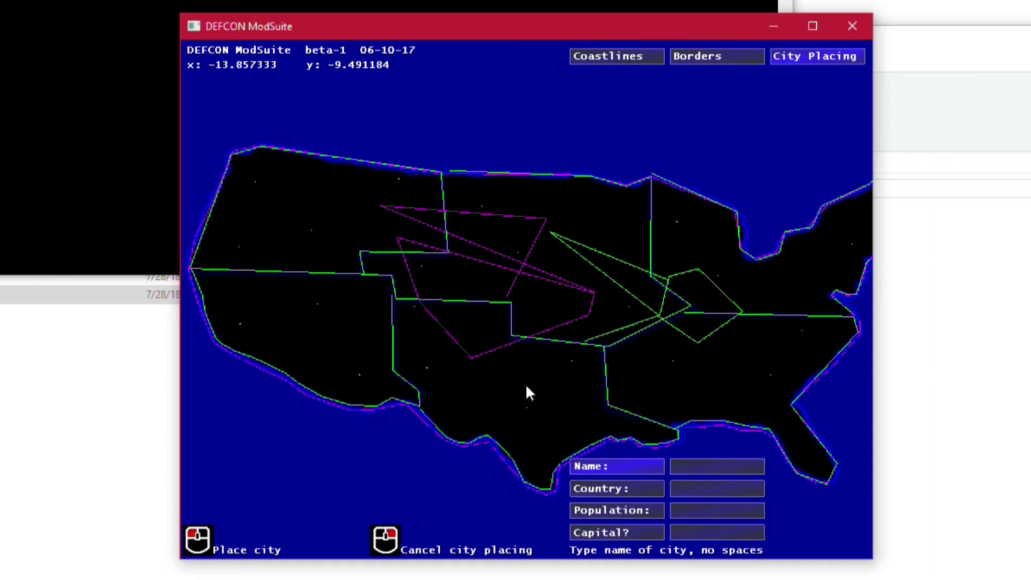
pyautogui.write('Gameplay twist')
pyautogui.press('Return')
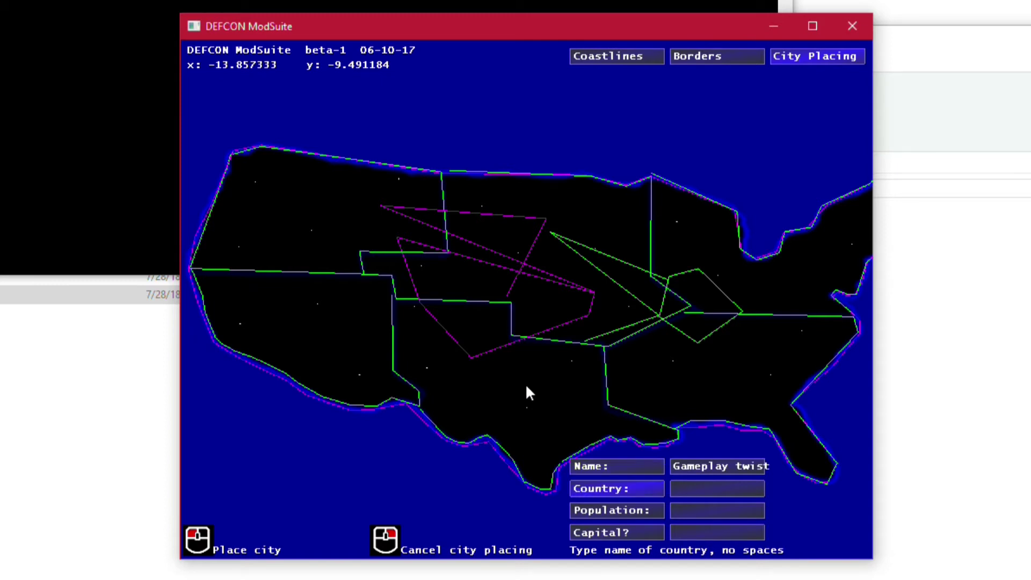
pyautogui.write('Usa')
pyautogui.press('Return')
pyautogui.write('100000000')
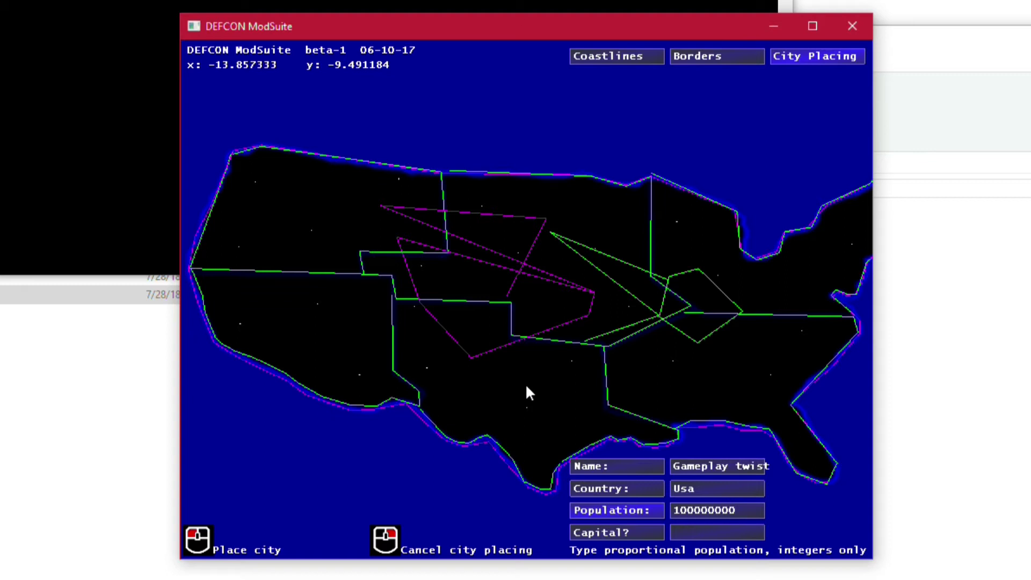
pyautogui.press('Return')
pyautogui.write('Y')
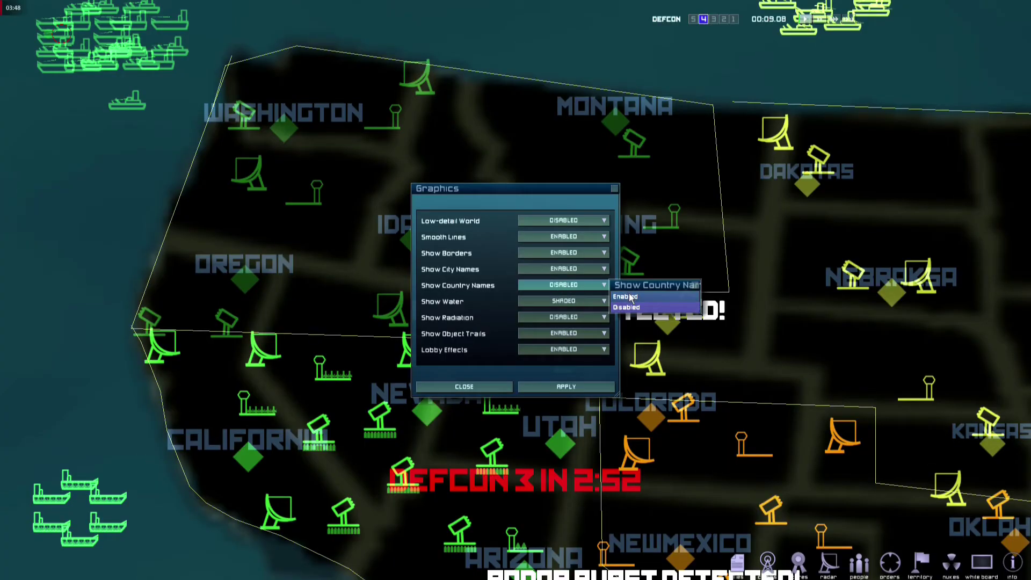
# - Set Show Country Names to Enabled in the graphics options and apply it
pyautogui.click(669, 298)
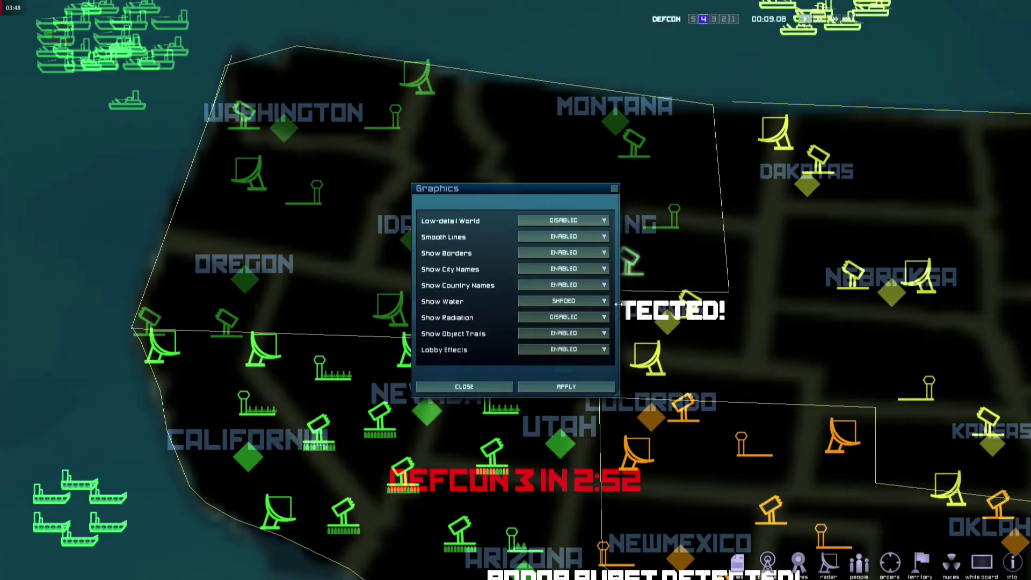
pyautogui.click(583, 386)
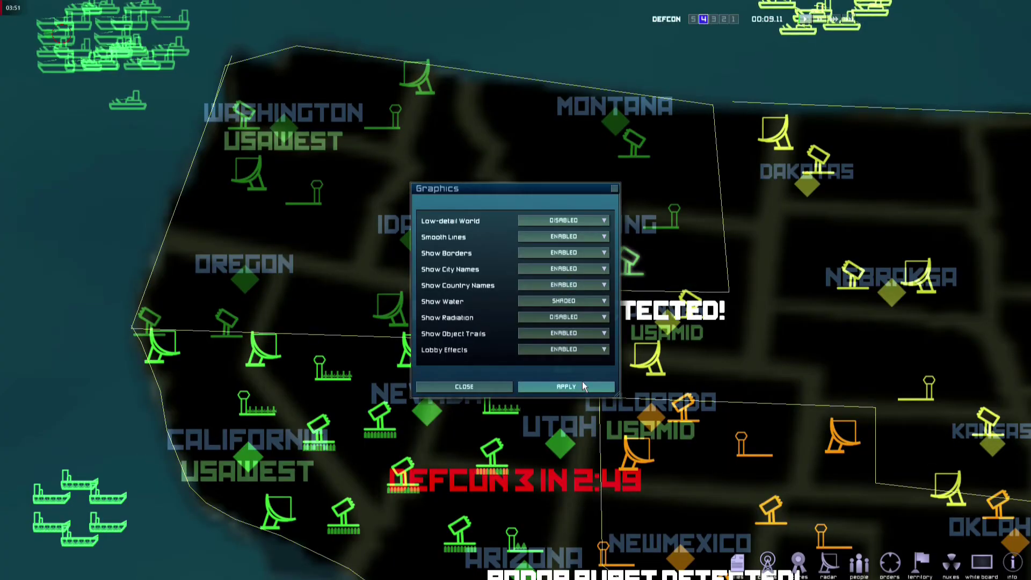
pyautogui.press('Right')
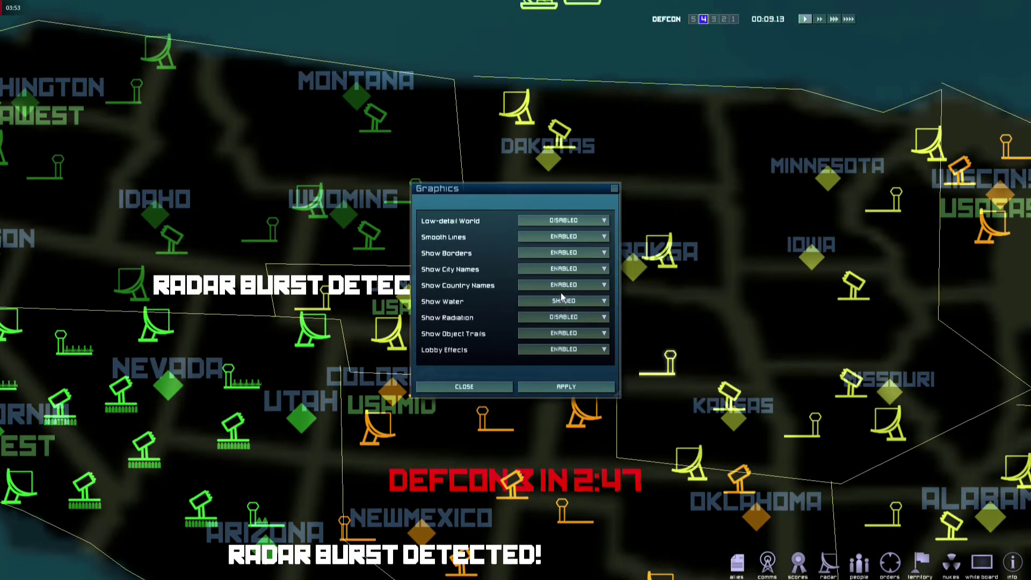
# - Set Show City Names to Disabled, apply it and view the country name labels across the whole map
pyautogui.click(566, 269)
pyautogui.click(625, 291)
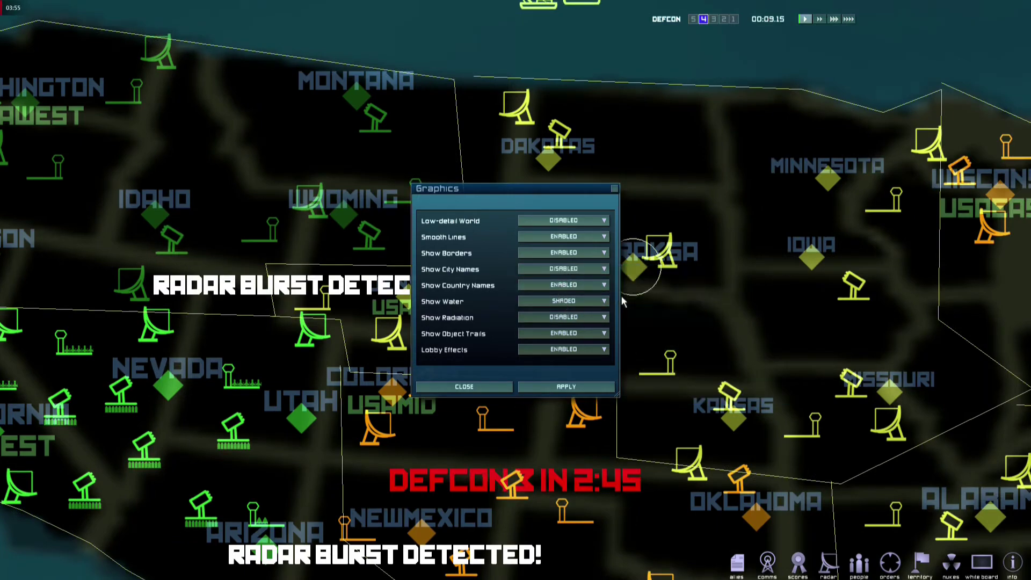
pyautogui.click(568, 386)
pyautogui.scroll(-5, 639, 347)
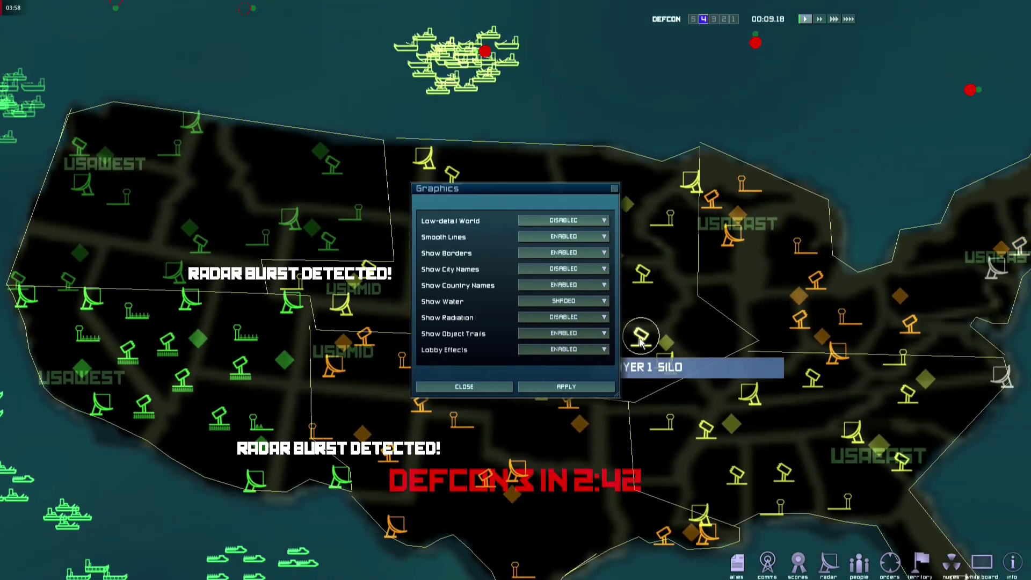
# - Set Show Country Names to Disabled and apply the change
pyautogui.click(578, 290)
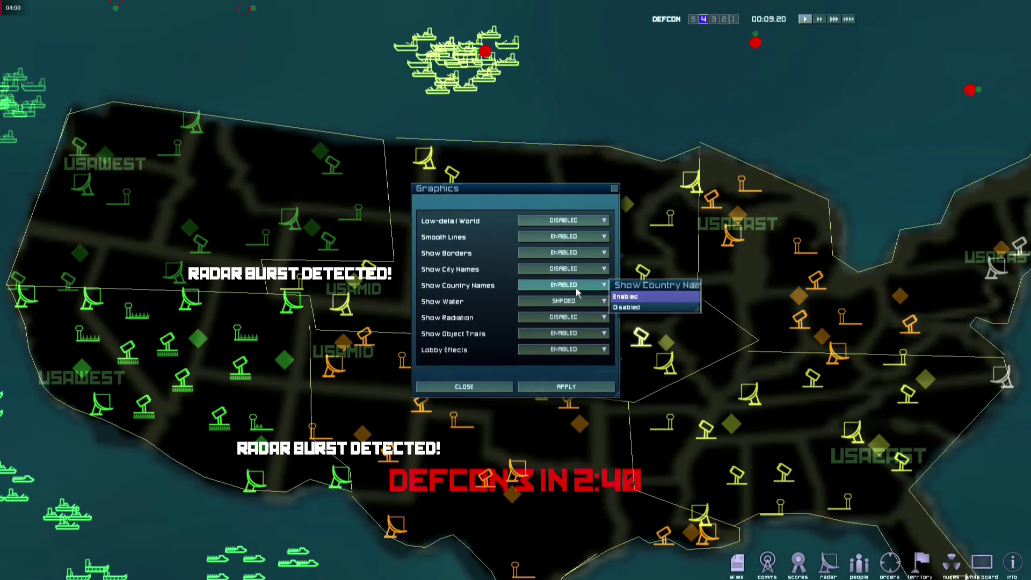
pyautogui.click(634, 307)
pyautogui.click(582, 388)
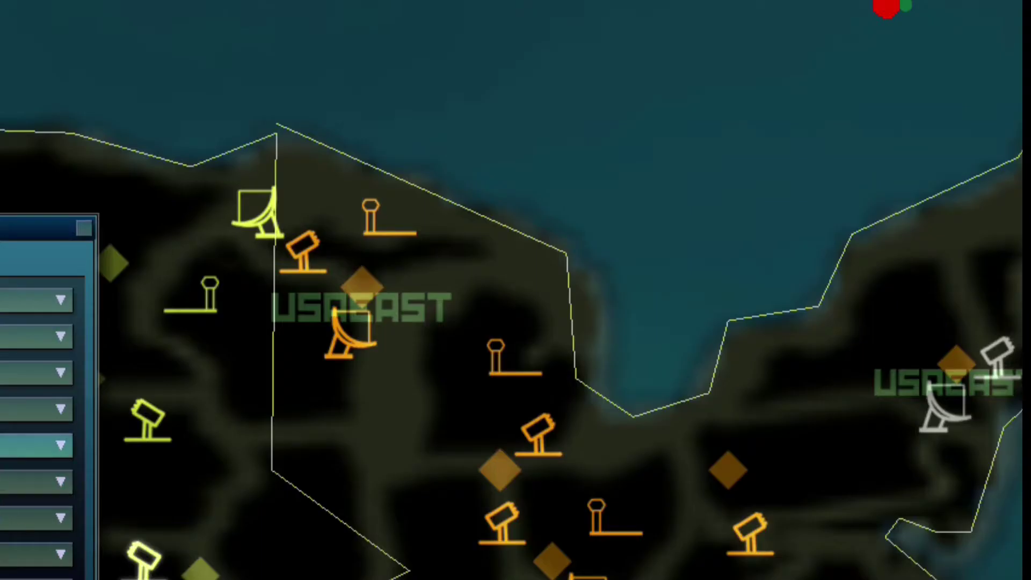
# - Switch Show Country Names between Disabled and Enabled to compare the USAEAST labels in the northeast
pyautogui.click(61, 445)
pyautogui.click(131, 492)
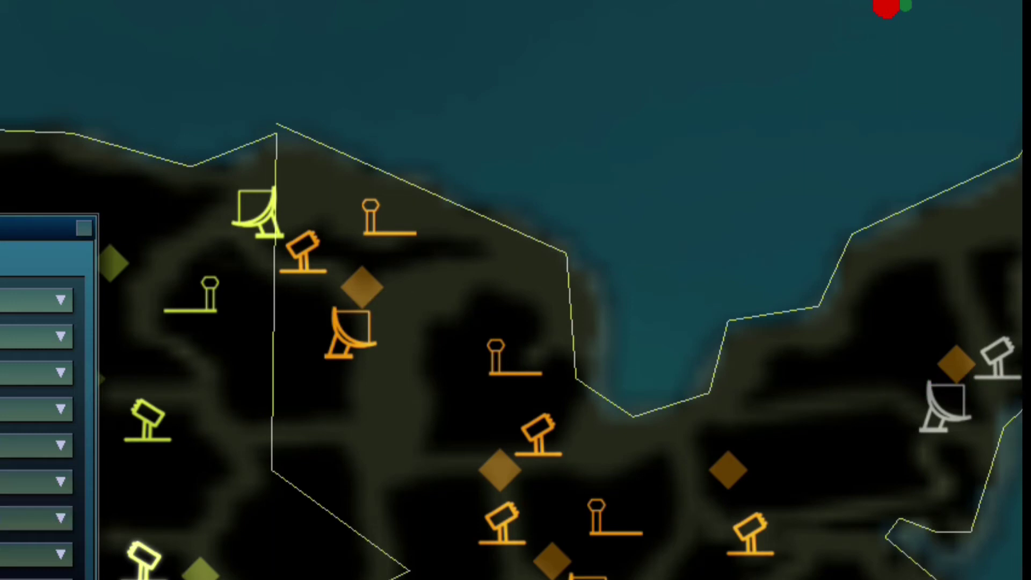
pyautogui.click(60, 444)
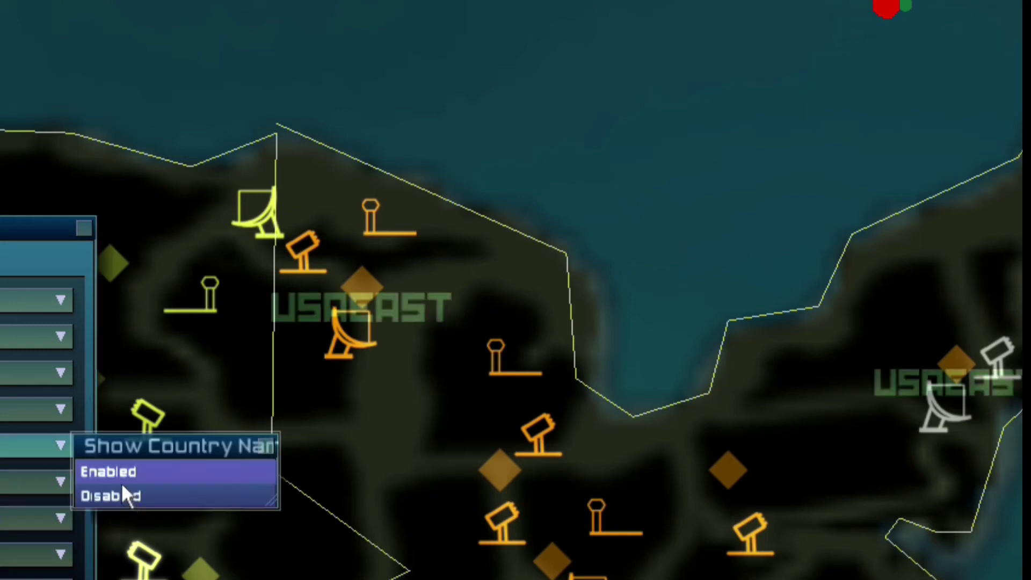
pyautogui.click(121, 470)
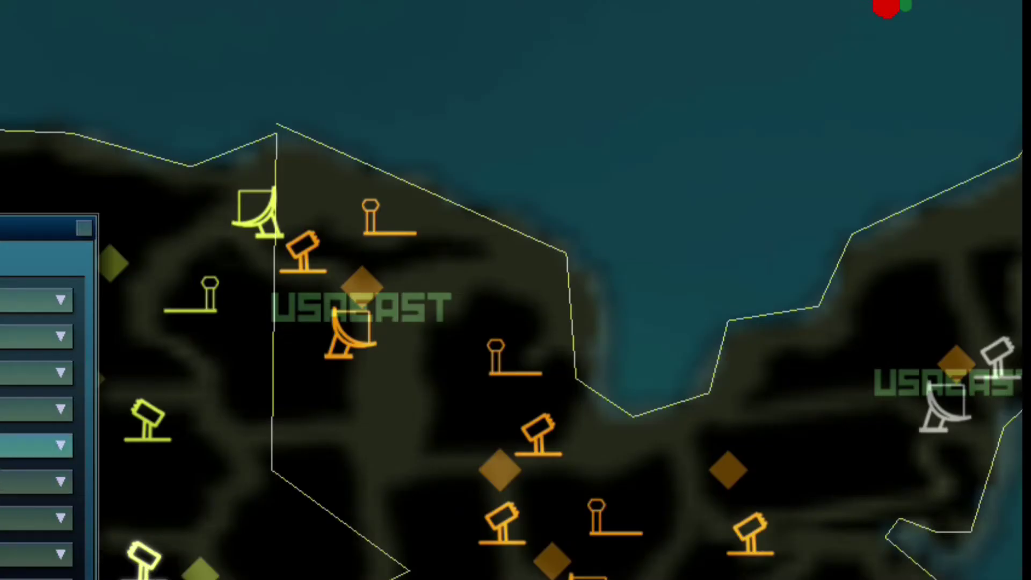
pyautogui.click(54, 444)
pyautogui.click(121, 490)
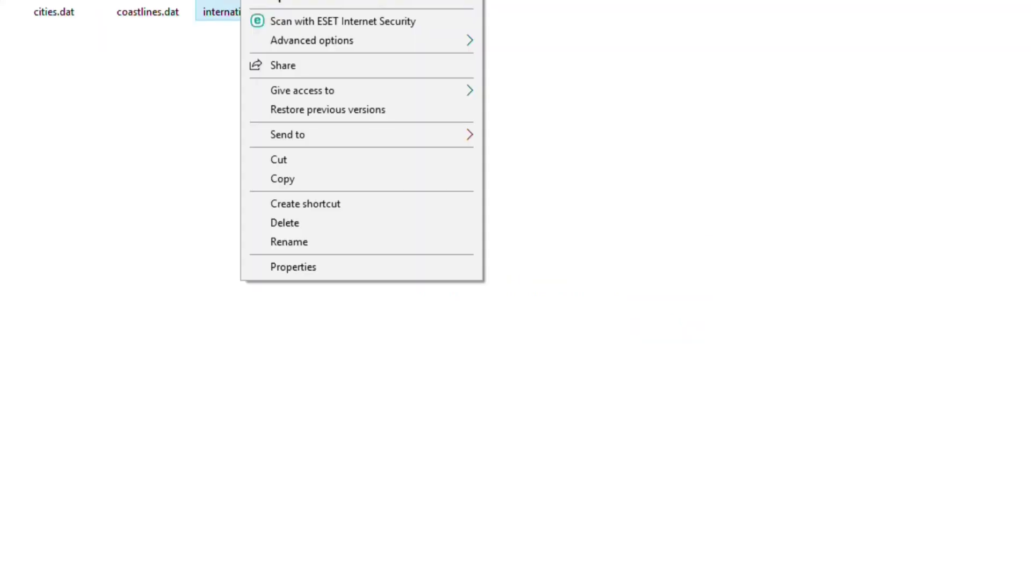
# - Open international.dat in Notepad, read through its border coordinates and close the file
pyautogui.click(260, 6)
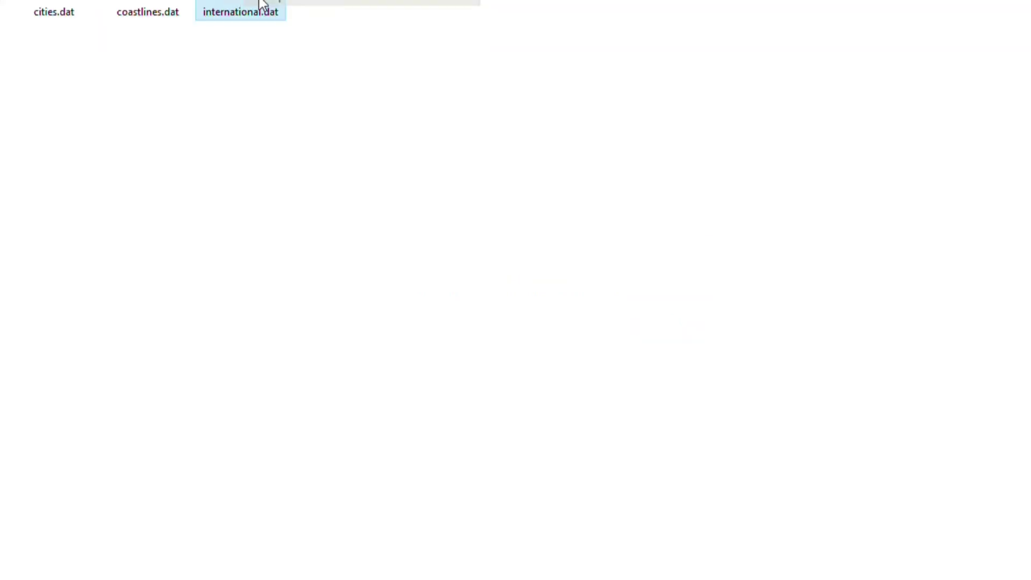
pyautogui.click(598, 49)
pyautogui.click(538, 221)
pyautogui.click(736, 270)
pyautogui.scroll(-10, 614, 246)
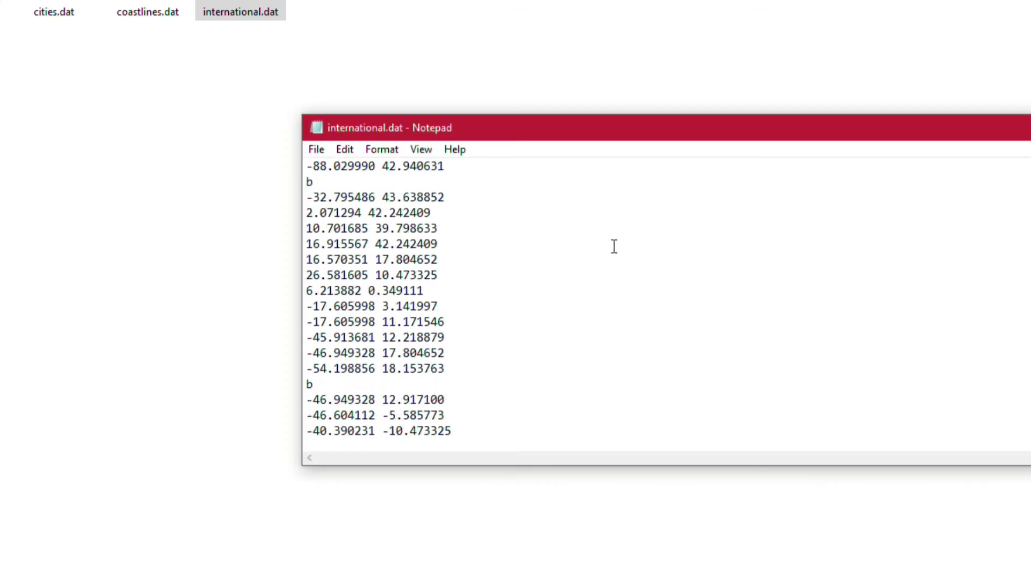
pyautogui.scroll(-11, 617, 247)
pyautogui.scroll(6, 612, 244)
pyautogui.scroll(9, 611, 240)
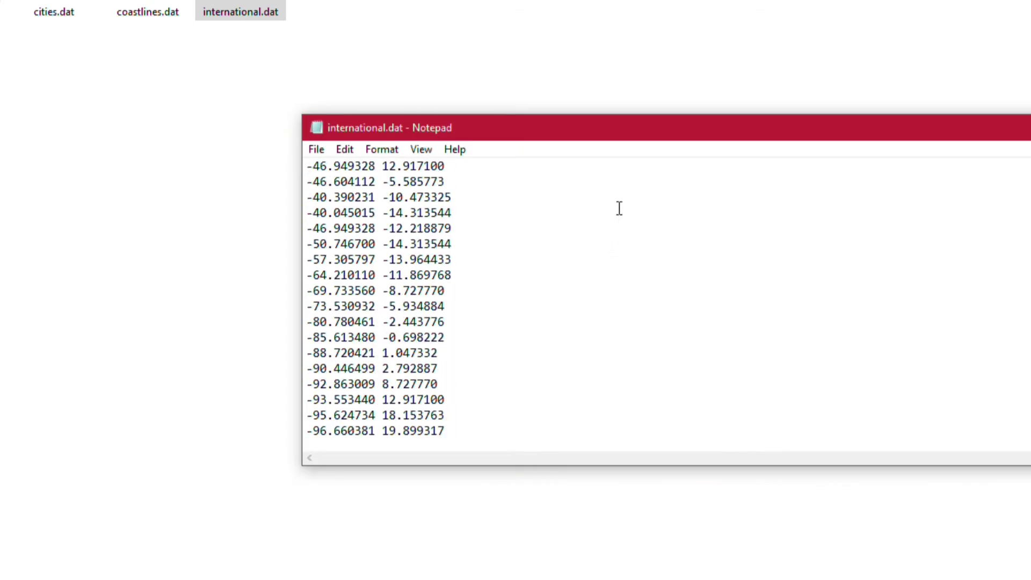
pyautogui.hotkey('alt', 'F4')
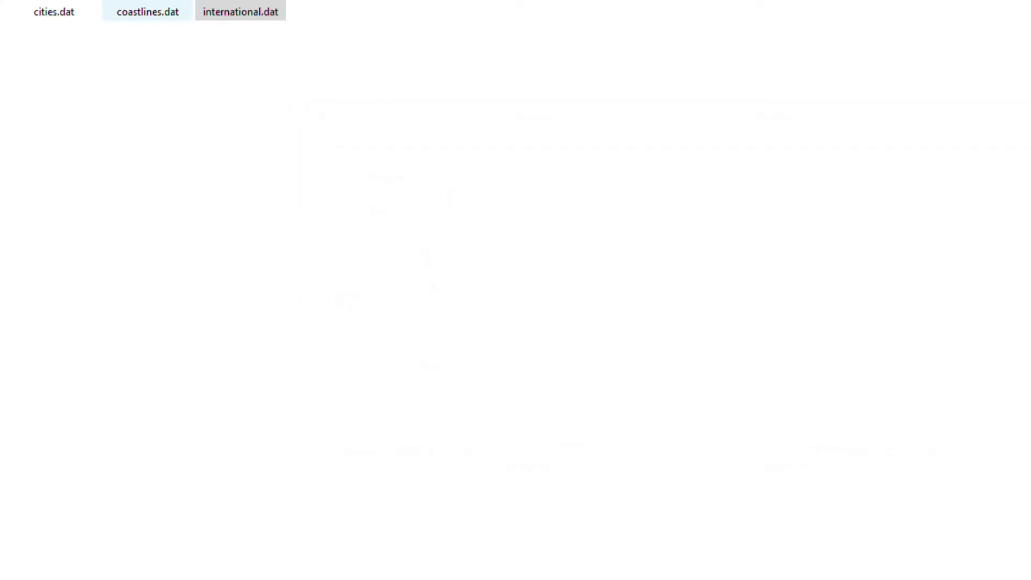
# - Open coastlines.dat in Notepad and read through its contents
pyautogui.rightClick(172, 12)
pyautogui.press('Escape')
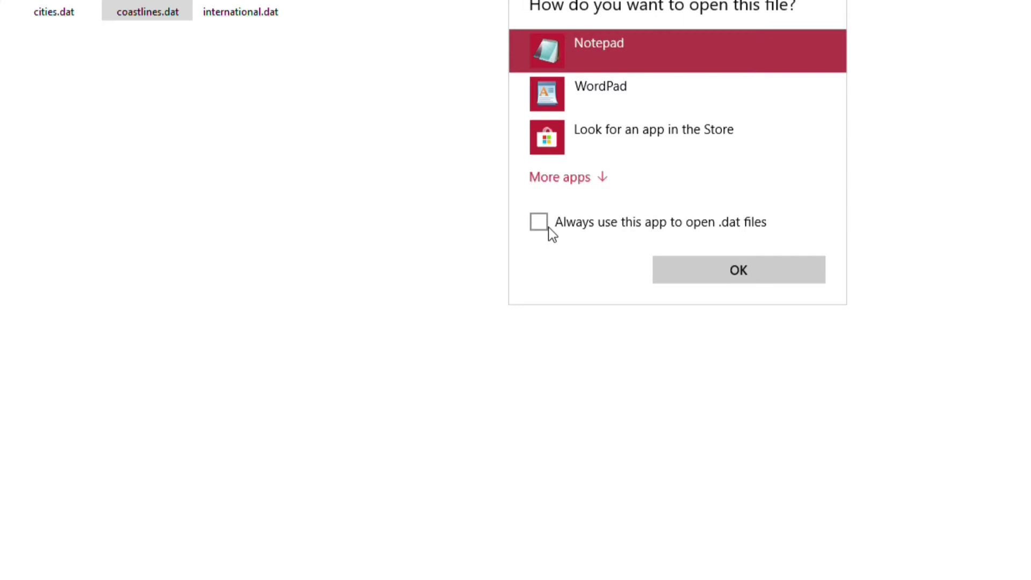
pyautogui.click(689, 280)
pyautogui.scroll(-5, 683, 253)
pyautogui.scroll(-10, 685, 255)
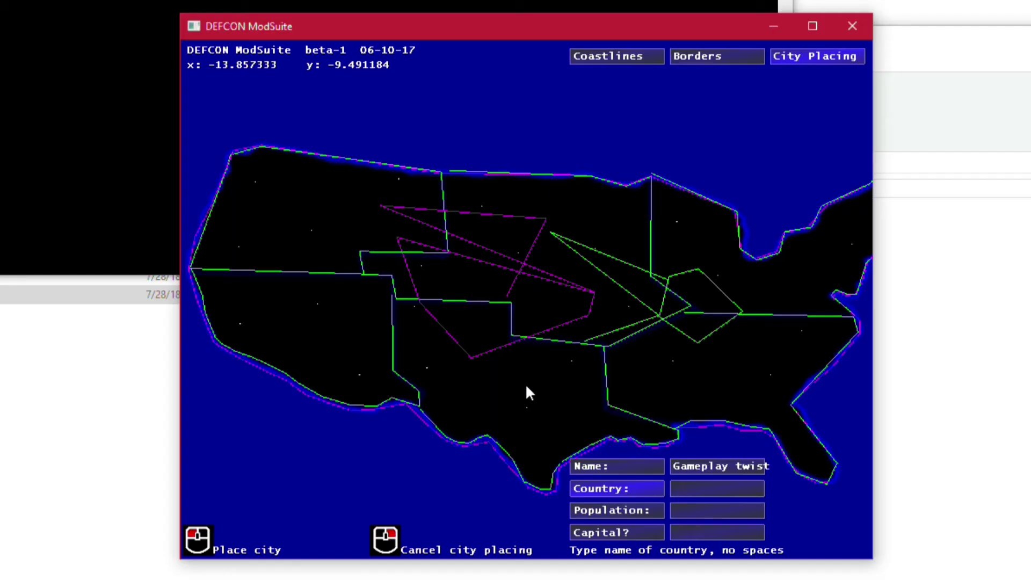
# - Set the Gameplay twist city's country to Usa and its population to 100000000 in DEFCON ModSuite
pyautogui.write('Usa')
pyautogui.press('Return')
pyautogui.write('1000000')
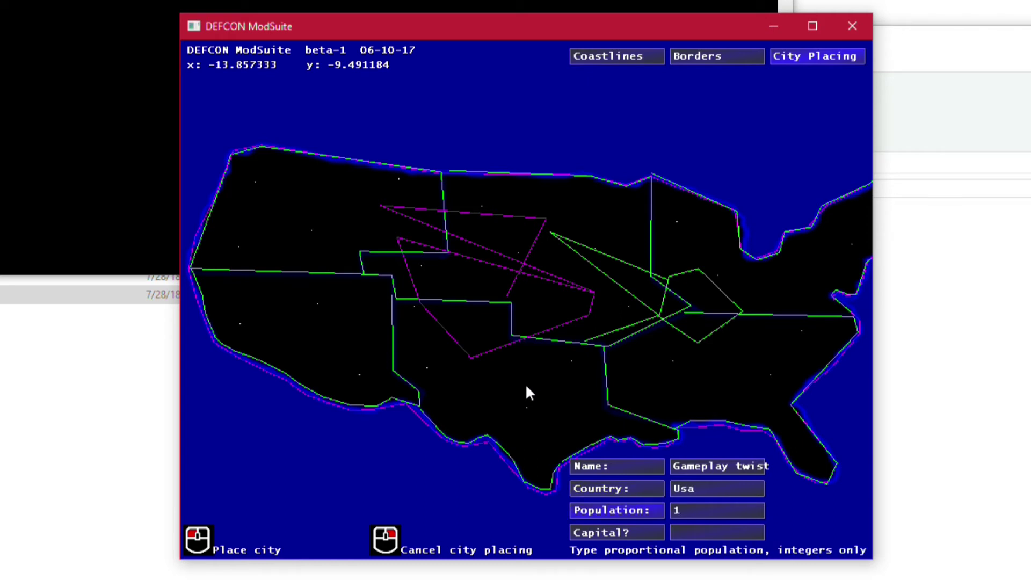
pyautogui.write('00')
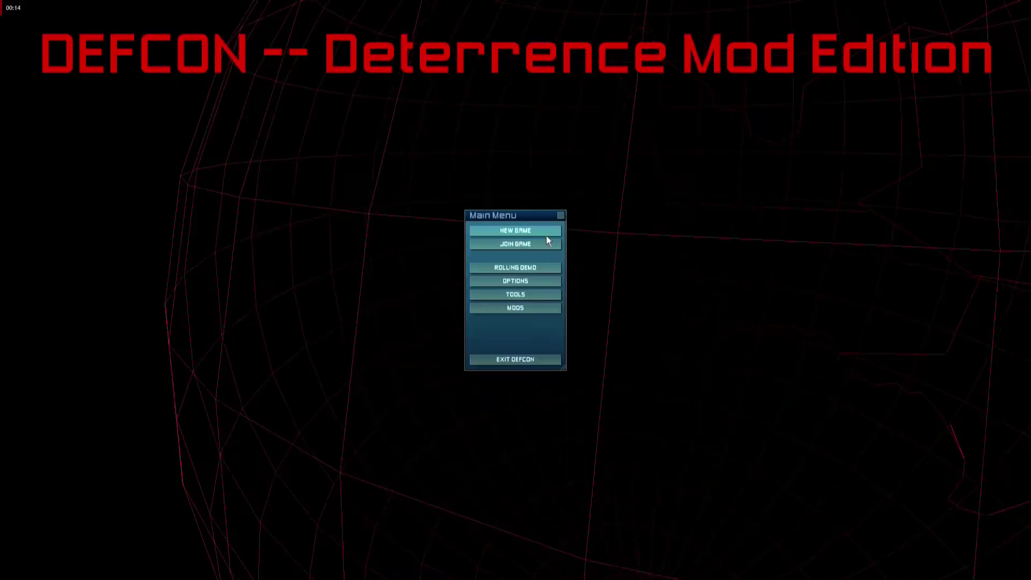
# - Start a new game in DEFCON and set its game mode to Default
pyautogui.click(539, 230)
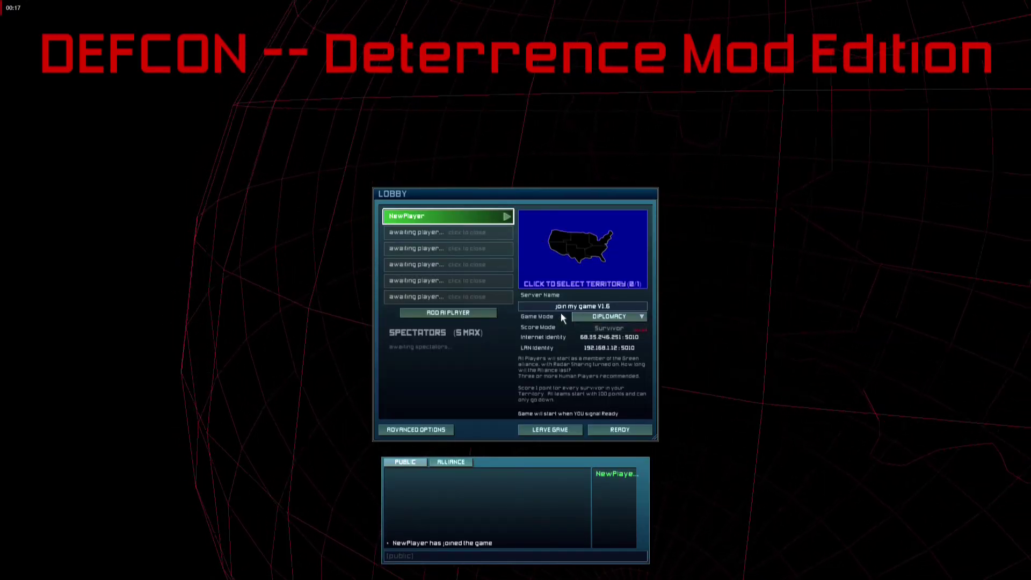
pyautogui.click(586, 315)
pyautogui.click(662, 329)
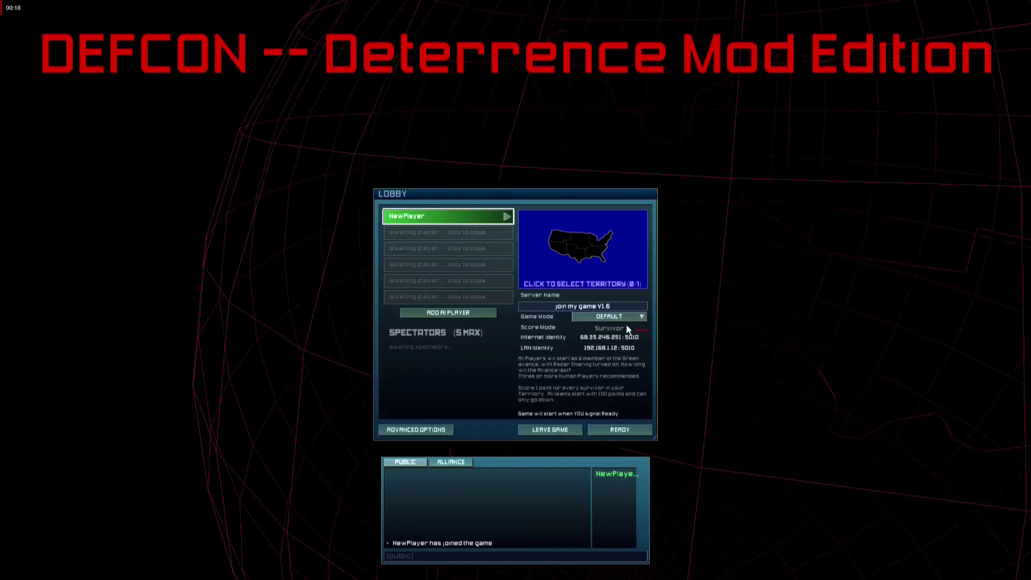
# - Add five AI players to the game lobby
pyautogui.click(483, 317)
pyautogui.click(484, 317)
pyautogui.click(484, 317)
pyautogui.click(484, 317)
pyautogui.click(485, 316)
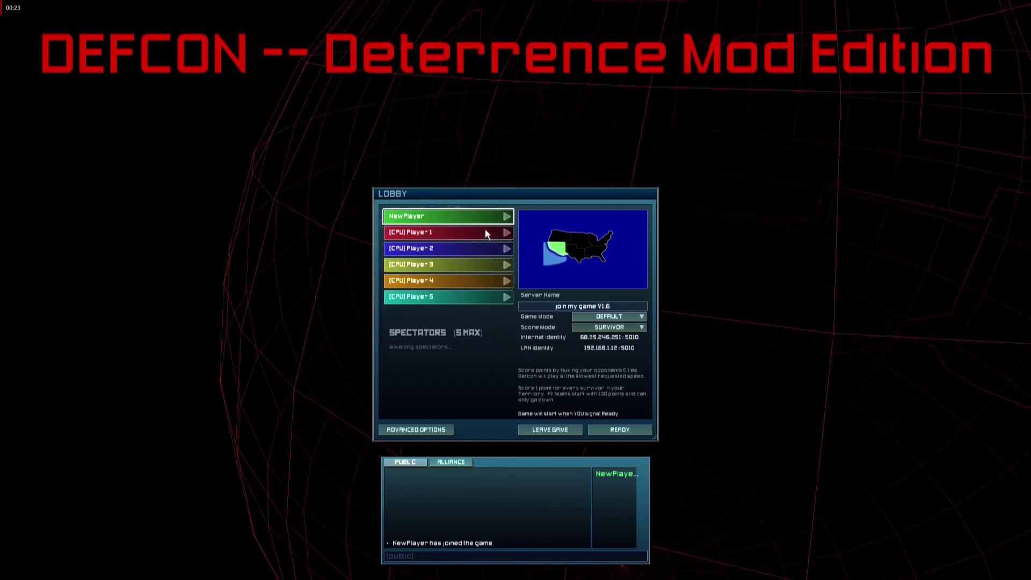
# - Assign CPU Player 2 to green with the northwest territory, CPU Player 1 to yellow and CPU Player 5 to orange
pyautogui.click(507, 248)
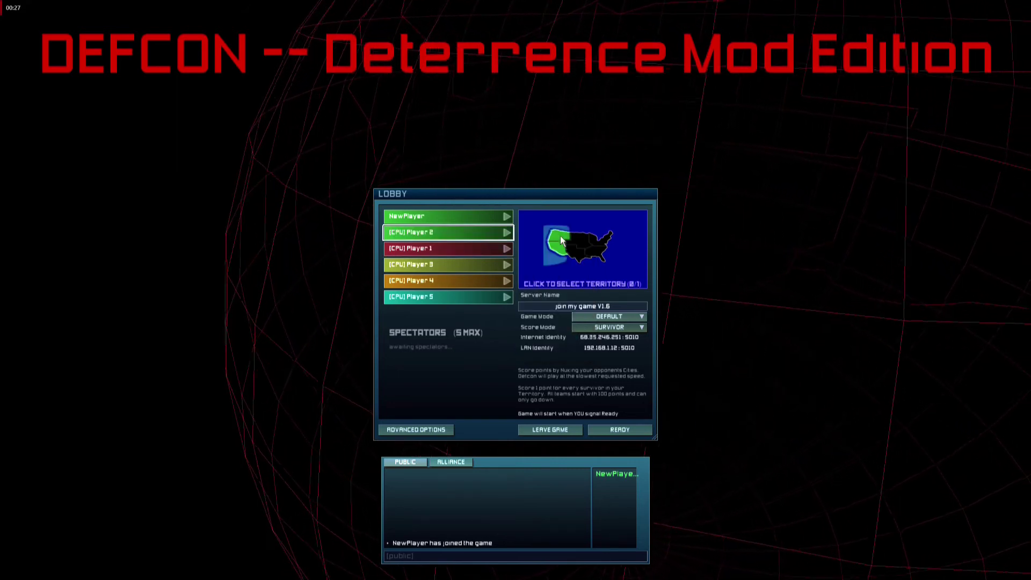
pyautogui.click(559, 242)
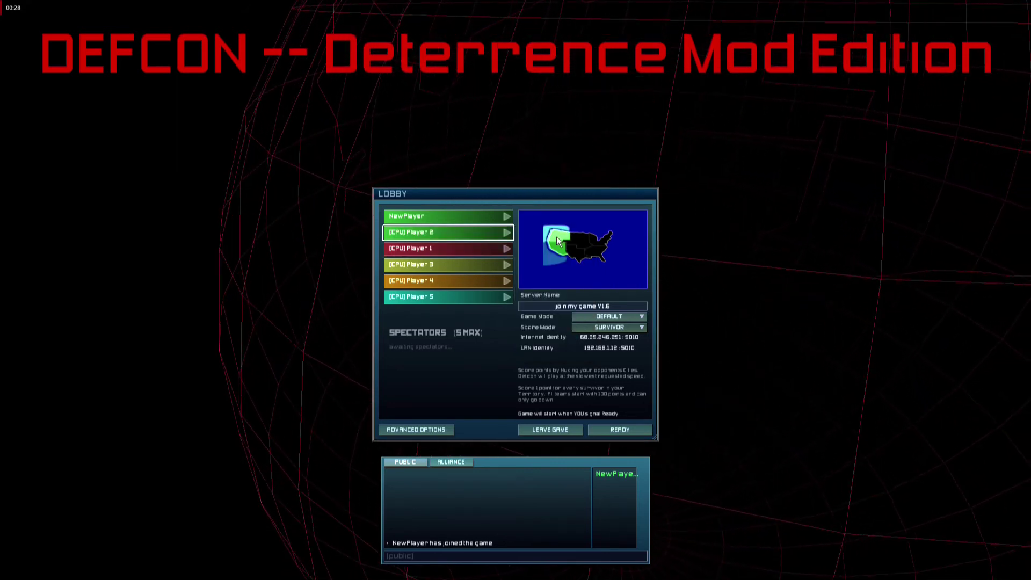
pyautogui.click(511, 249)
pyautogui.click(555, 308)
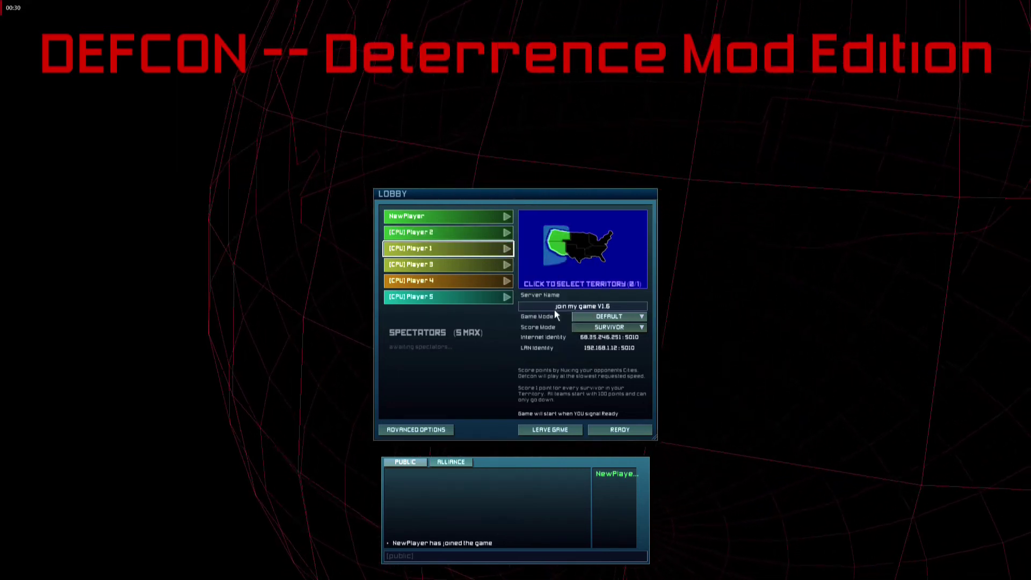
pyautogui.click(506, 297)
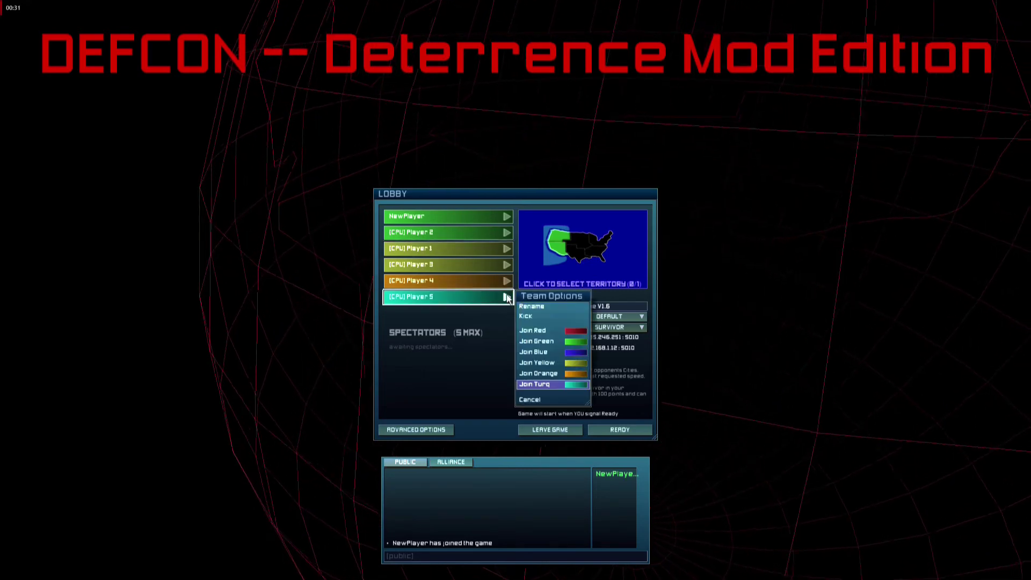
pyautogui.click(540, 371)
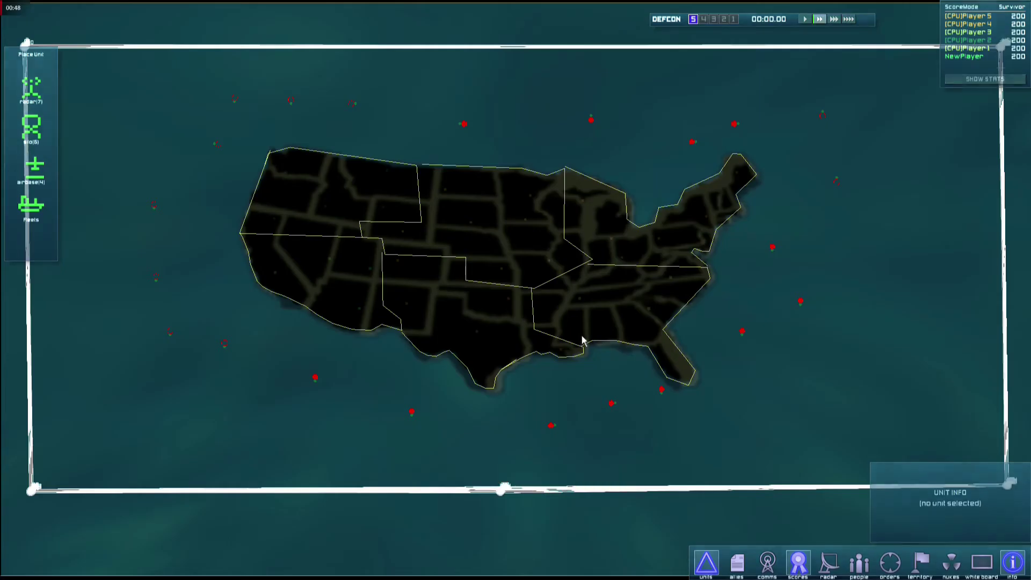
# - Slow the game to its single-arrow speed and hide the scores
pyautogui.click(804, 19)
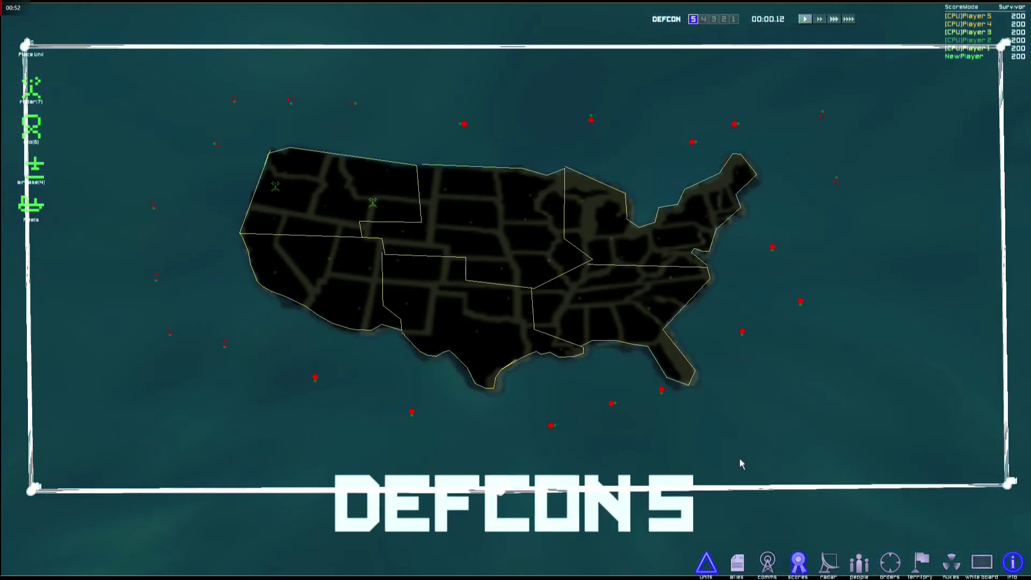
pyautogui.click(798, 562)
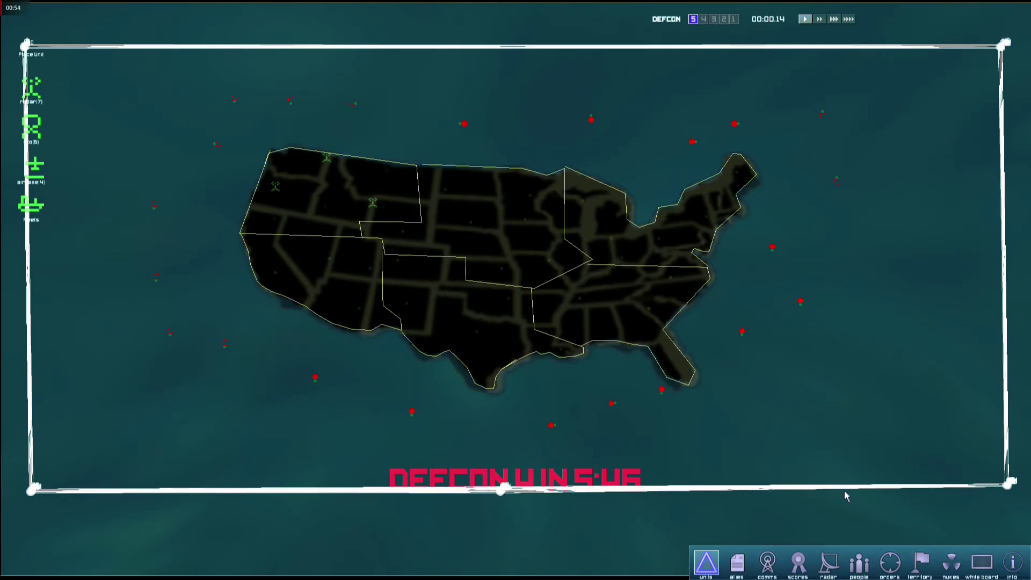
# - Show the territory overlay, inspect each player's region on the America map and turn the overlay off
pyautogui.click(921, 561)
pyautogui.scroll(5, 602, 379)
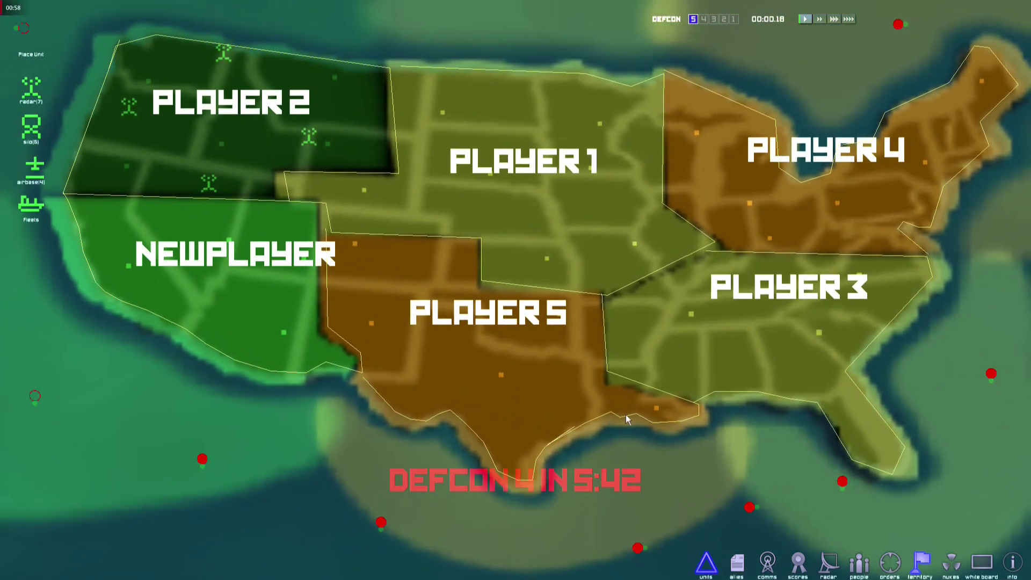
pyautogui.click(922, 560)
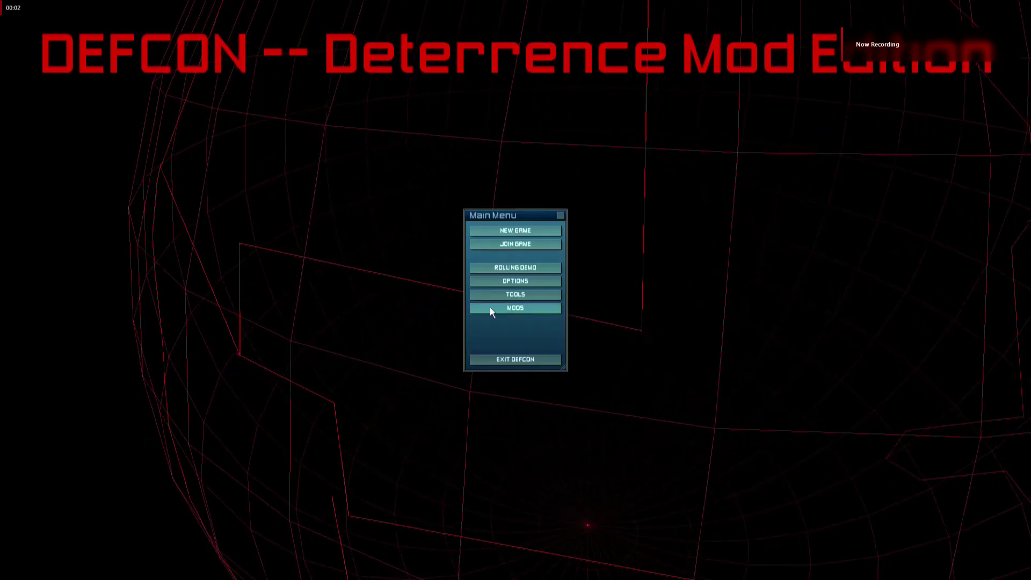
# - Open the list of installed mods and inspect the active America map mod
pyautogui.click(490, 308)
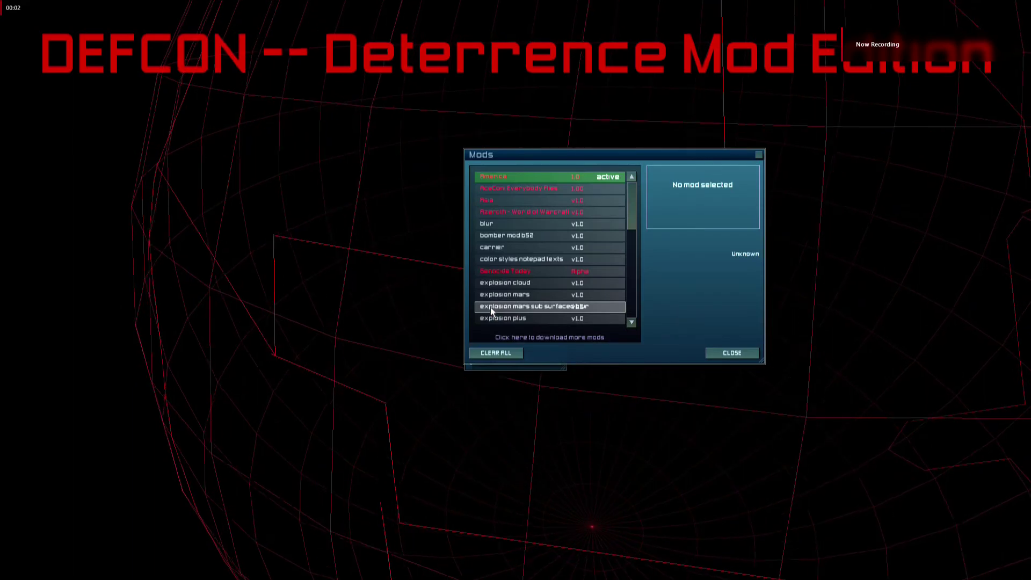
pyautogui.click(525, 176)
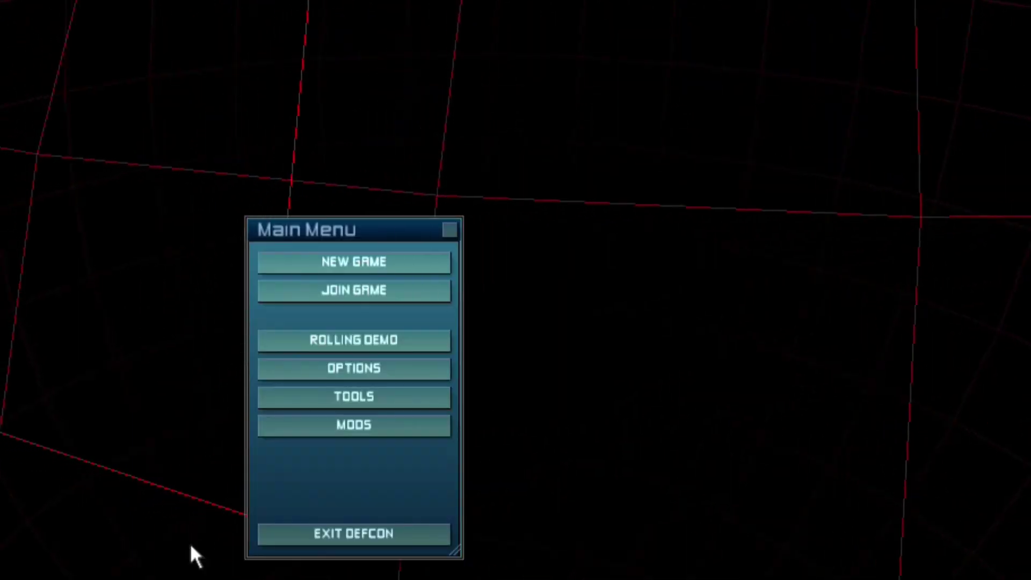
pyautogui.click(300, 425)
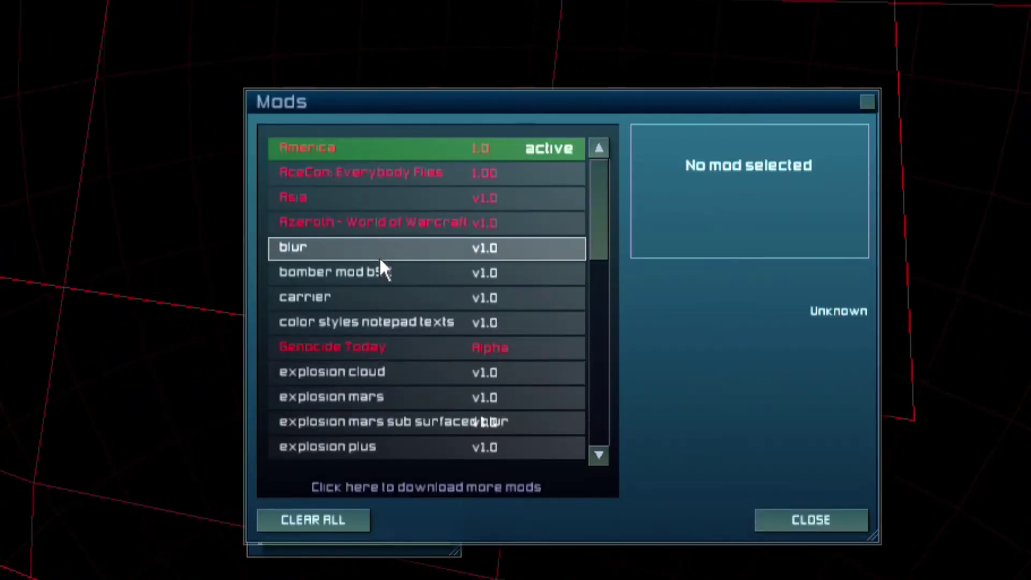
pyautogui.click(376, 151)
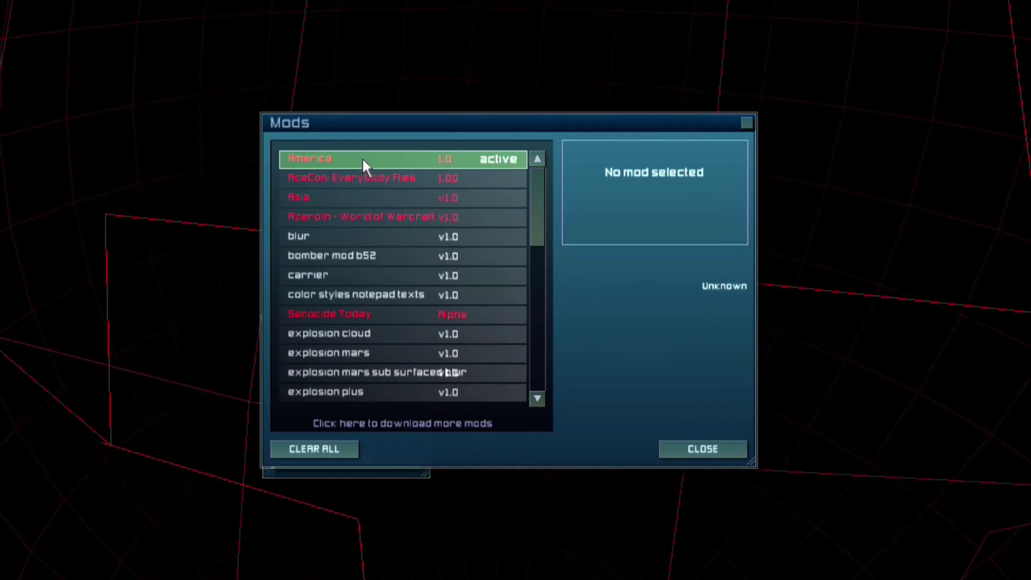
pyautogui.click(362, 157)
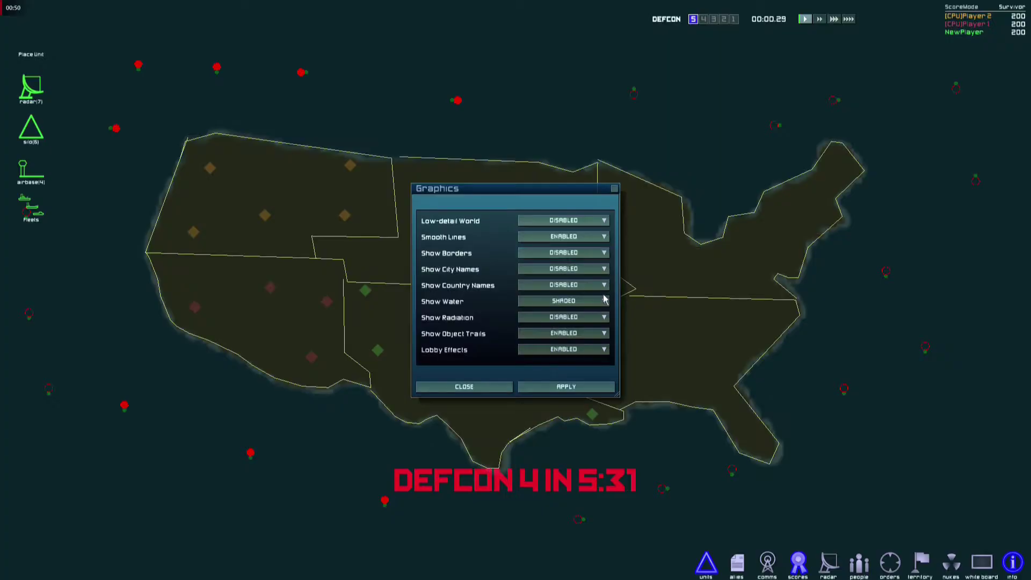
# - Close the graphics settings and options windows and show the territory overlay on the America map
pyautogui.click(487, 389)
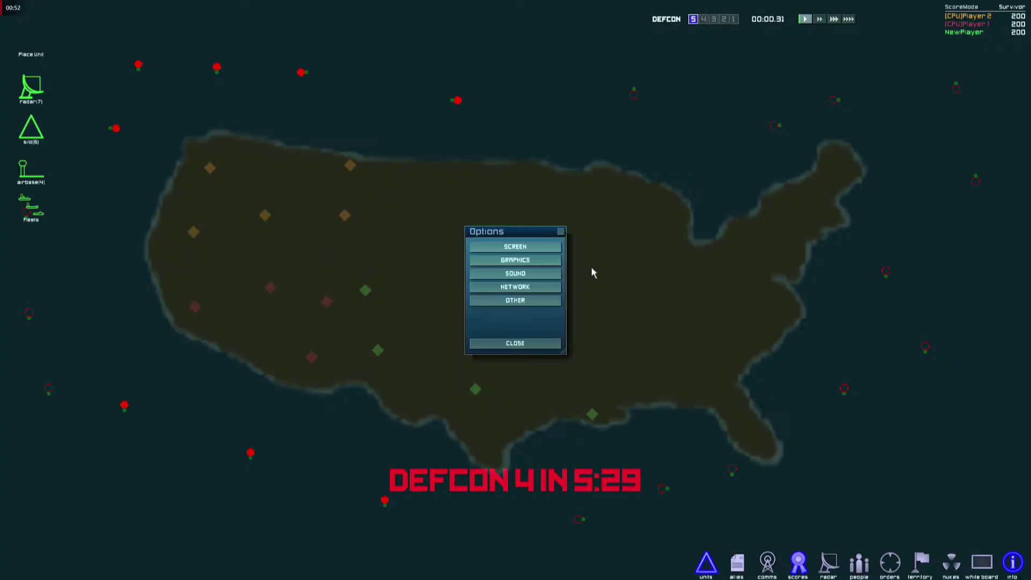
pyautogui.click(559, 233)
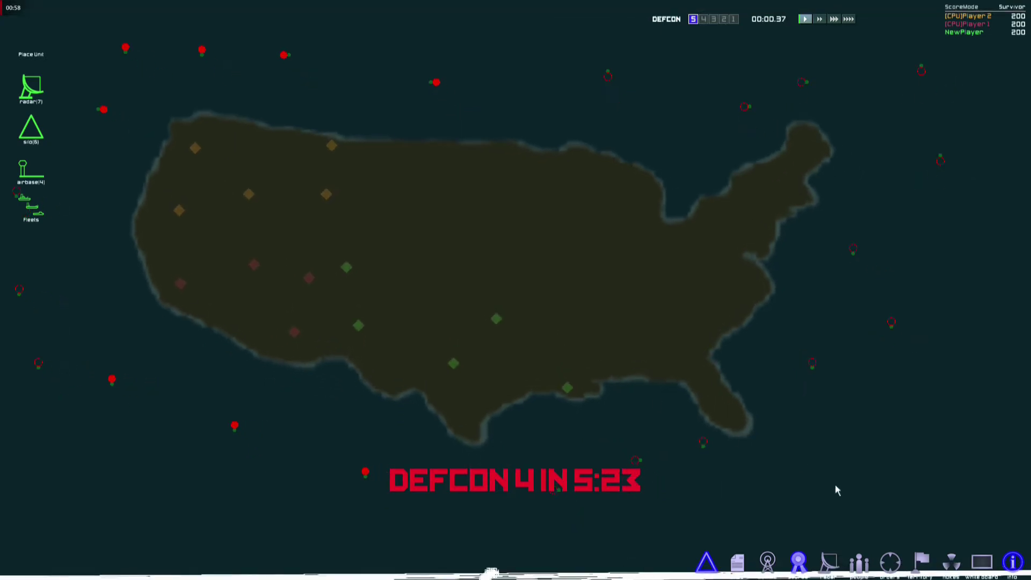
pyautogui.click(921, 560)
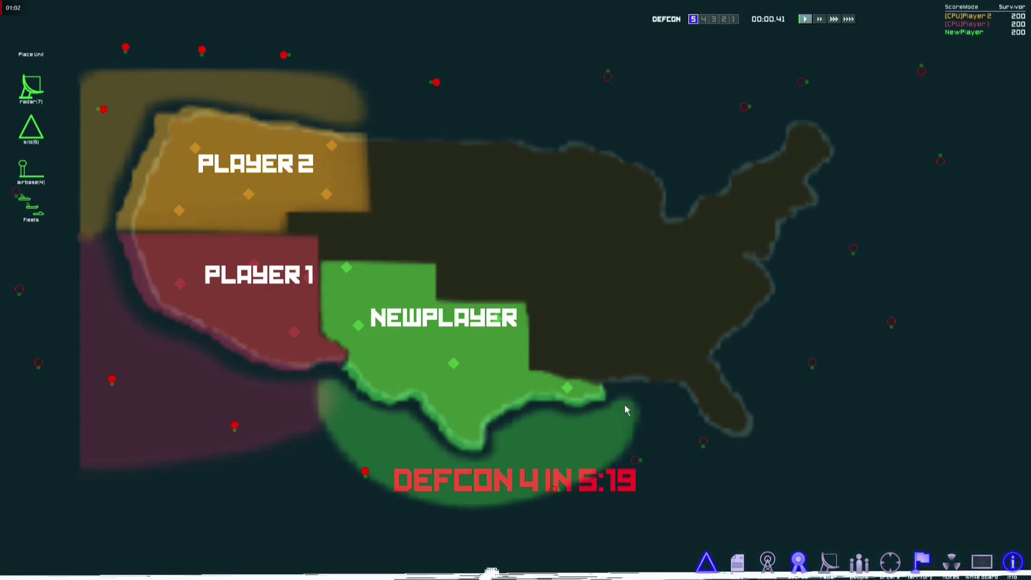
# - Open the game's graphics settings to review the border and name display options
pyautogui.press('Escape')
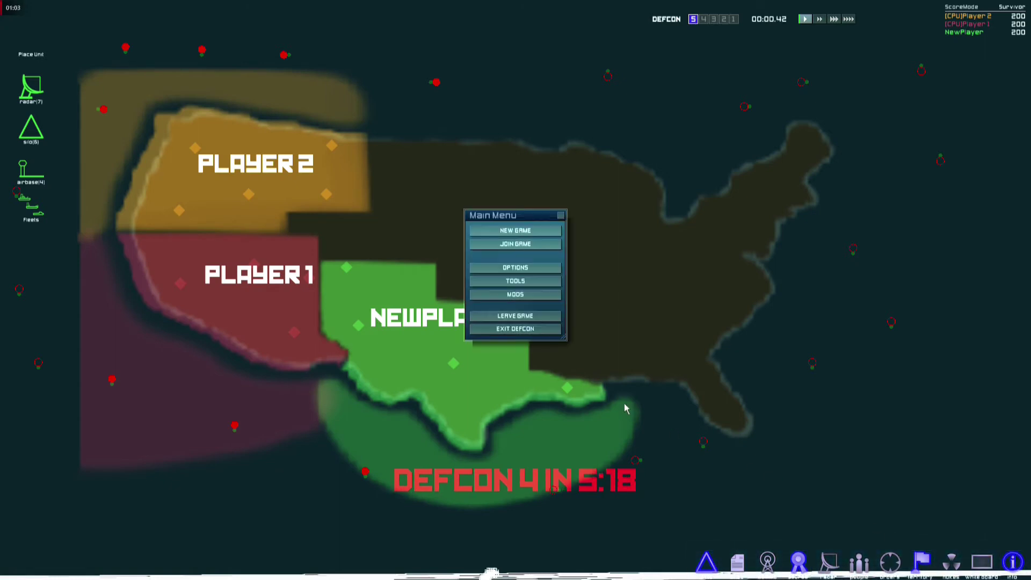
pyautogui.click(515, 270)
pyautogui.click(511, 262)
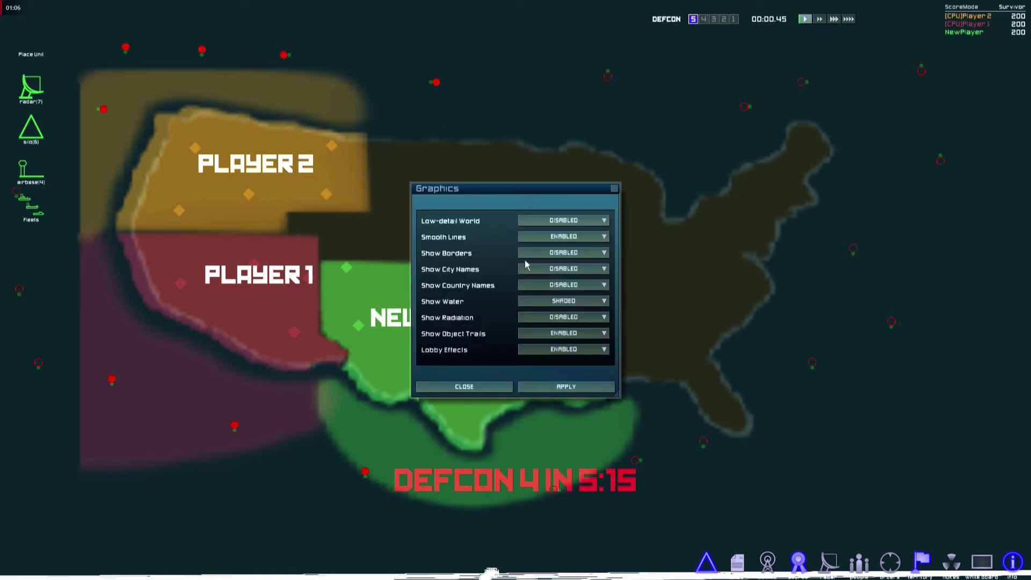
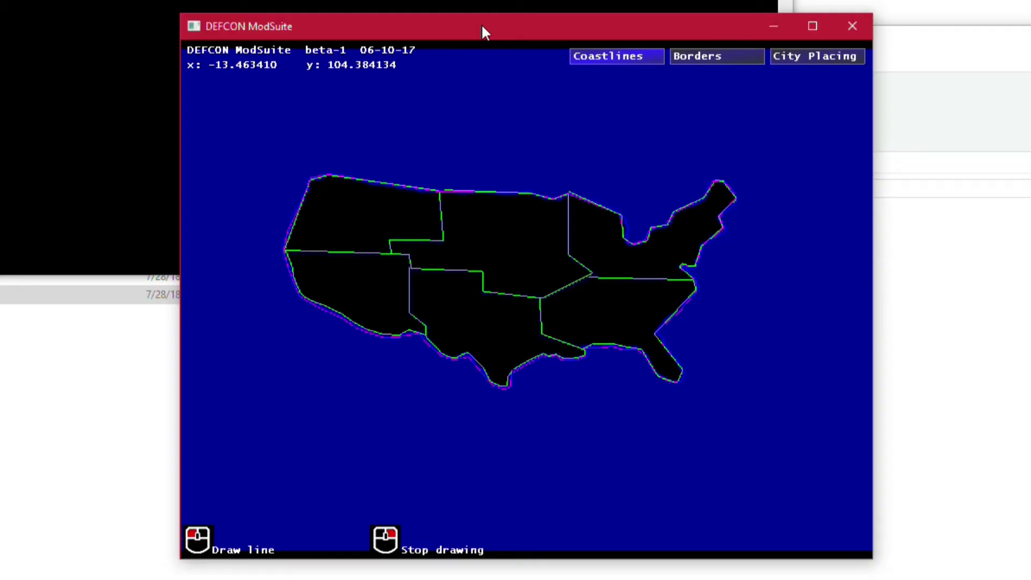
# - Switch to DEFCON ModSuite and examine the America map's coastlines, territory borders and city points region by region
pyautogui.scroll(5, 479, 19)
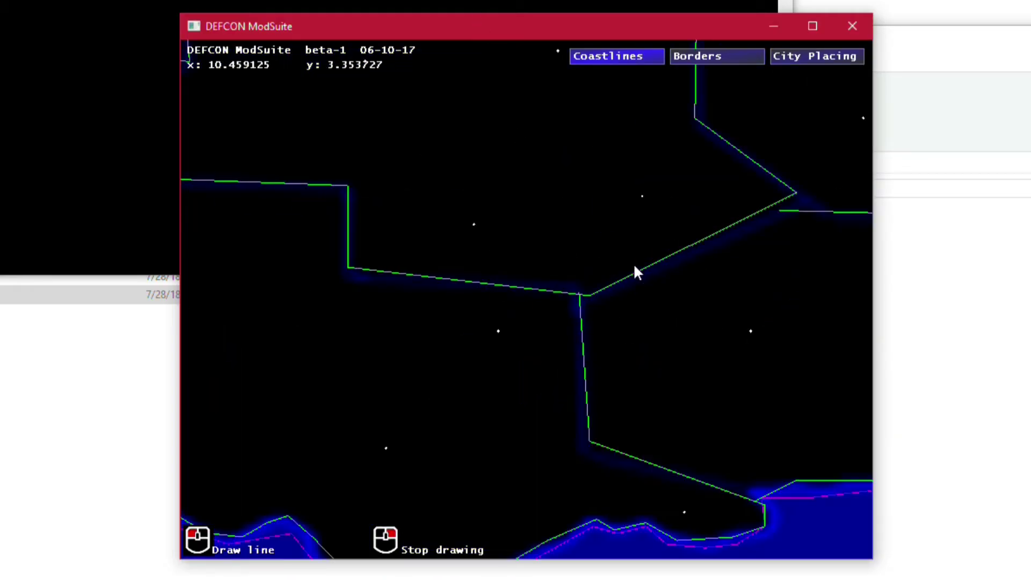
pyautogui.press('Up')
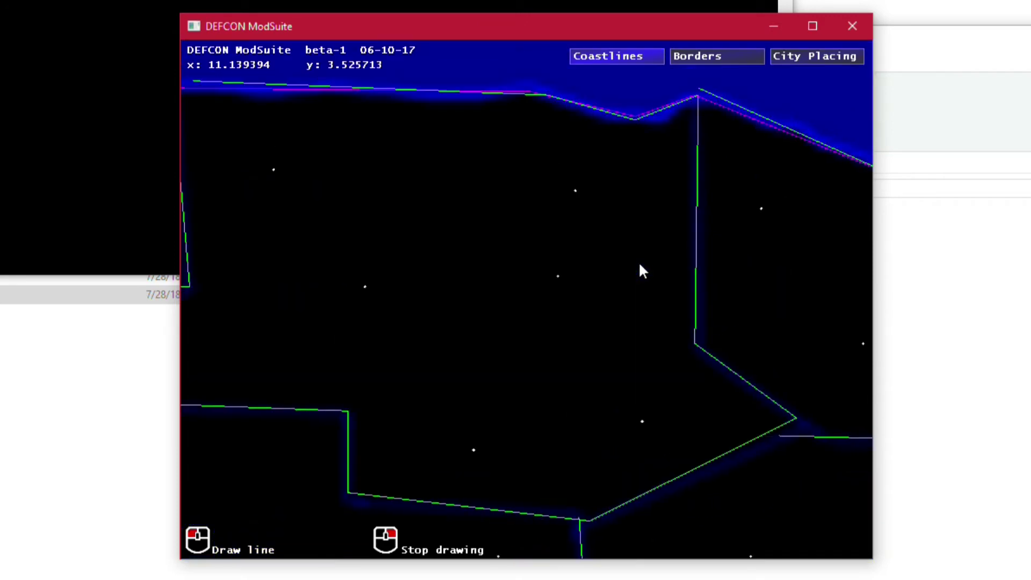
pyautogui.press('Down')
pyautogui.press('Down')
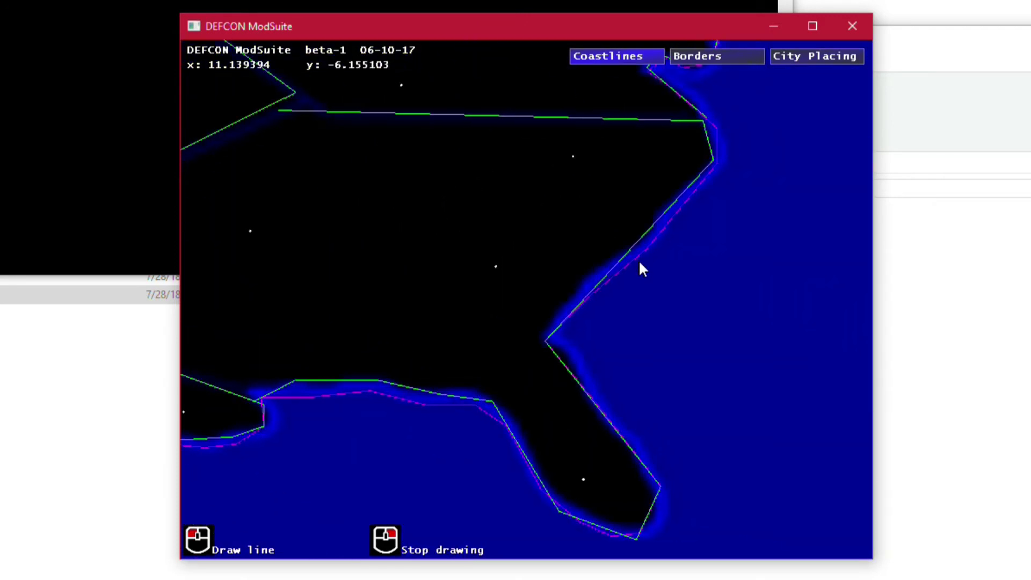
pyautogui.scroll(8, 639, 259)
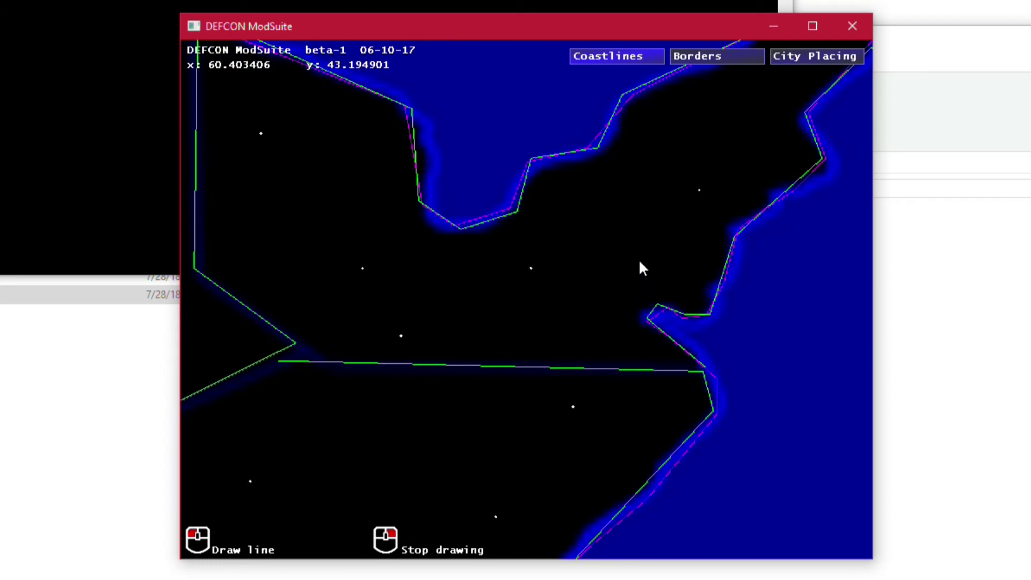
pyautogui.scroll(-8, 640, 264)
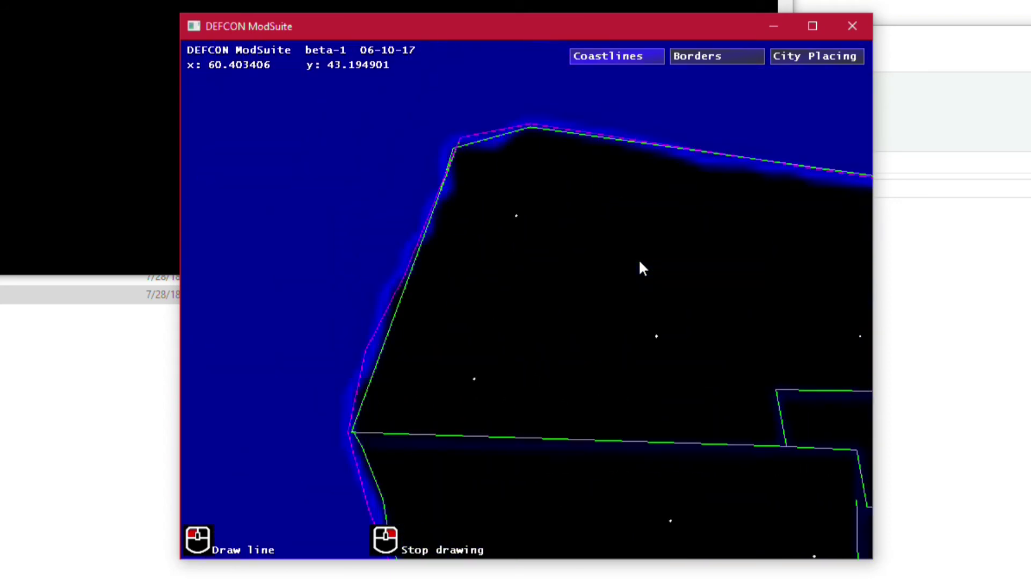
pyautogui.press('Down')
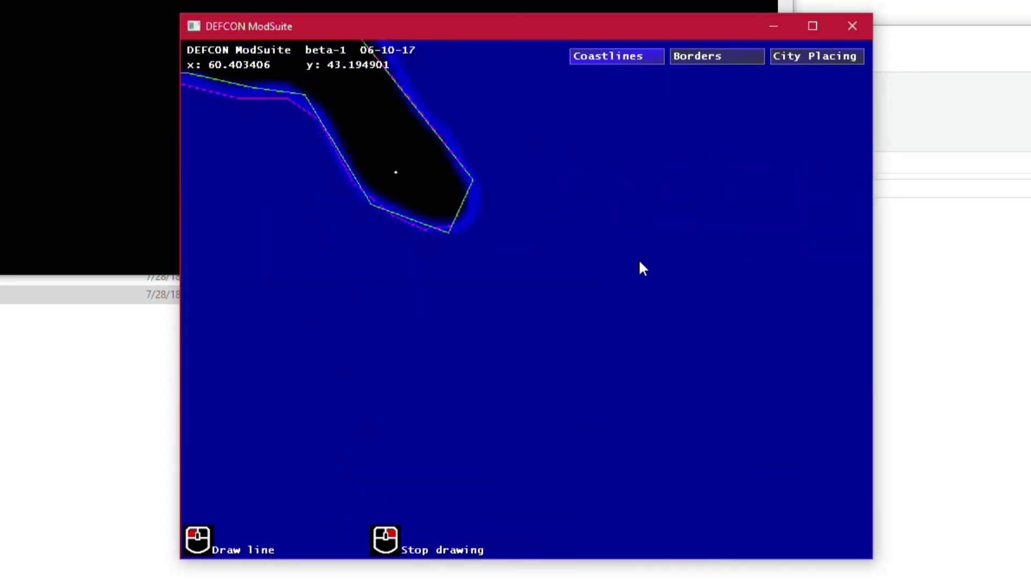
pyautogui.scroll(5, 639, 258)
pyautogui.press('Left')
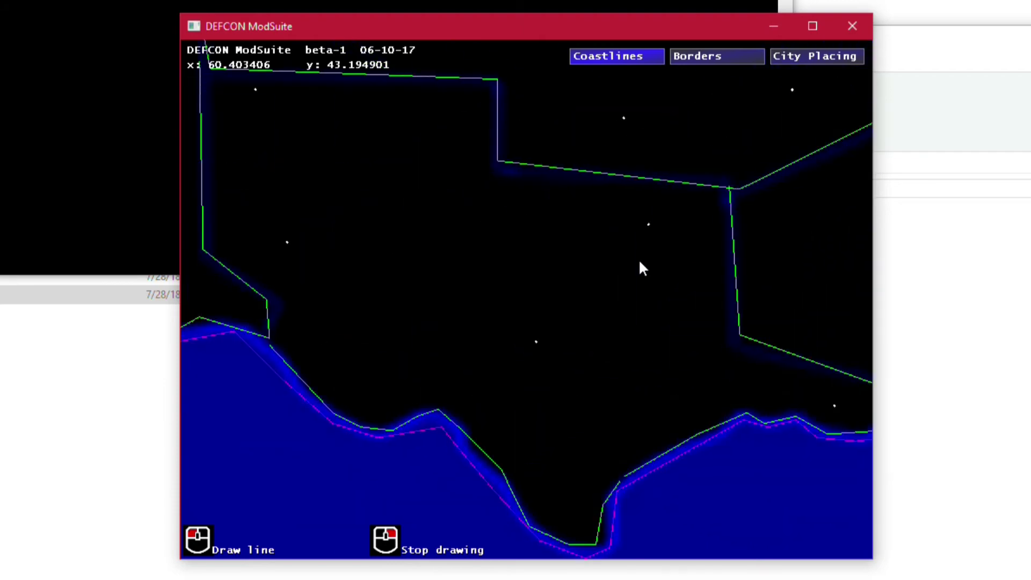
pyautogui.press('Up')
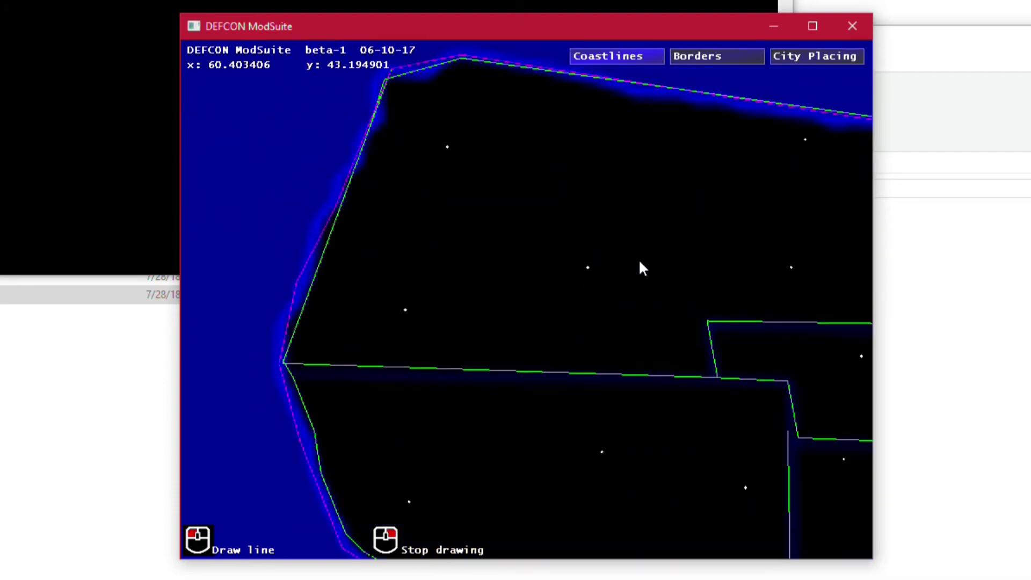
pyautogui.press('Up')
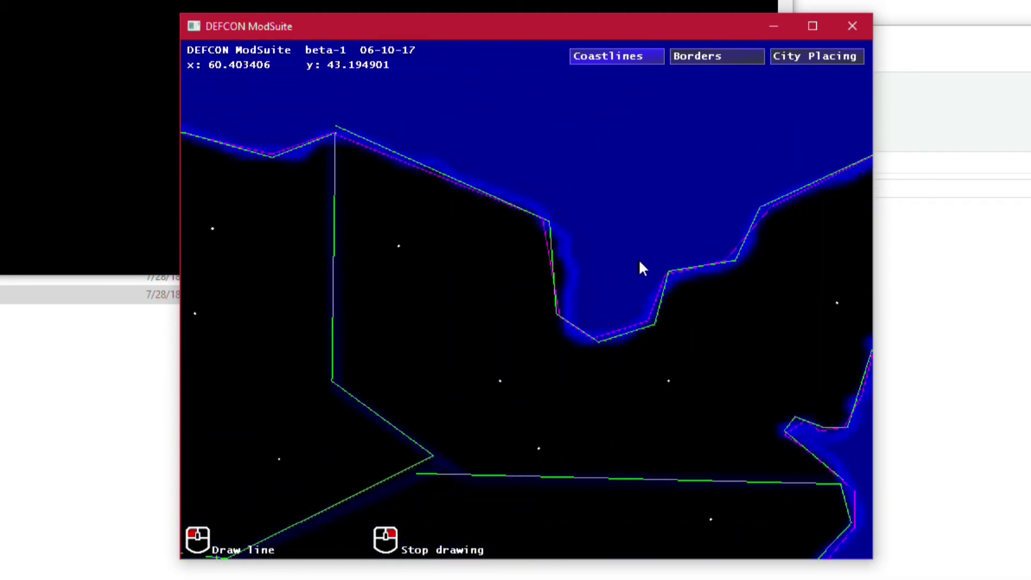
pyautogui.press('Down')
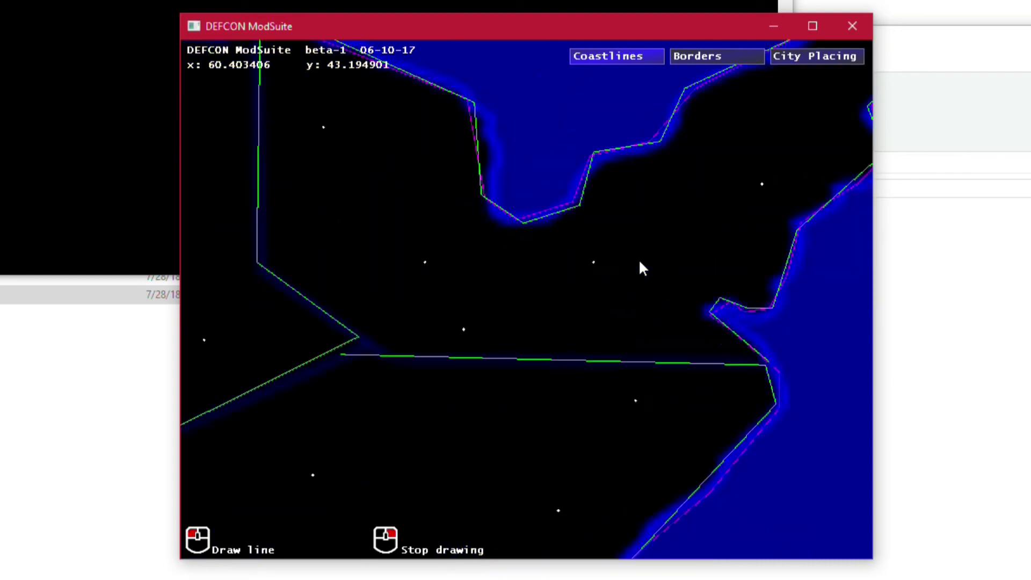
pyautogui.press('Up')
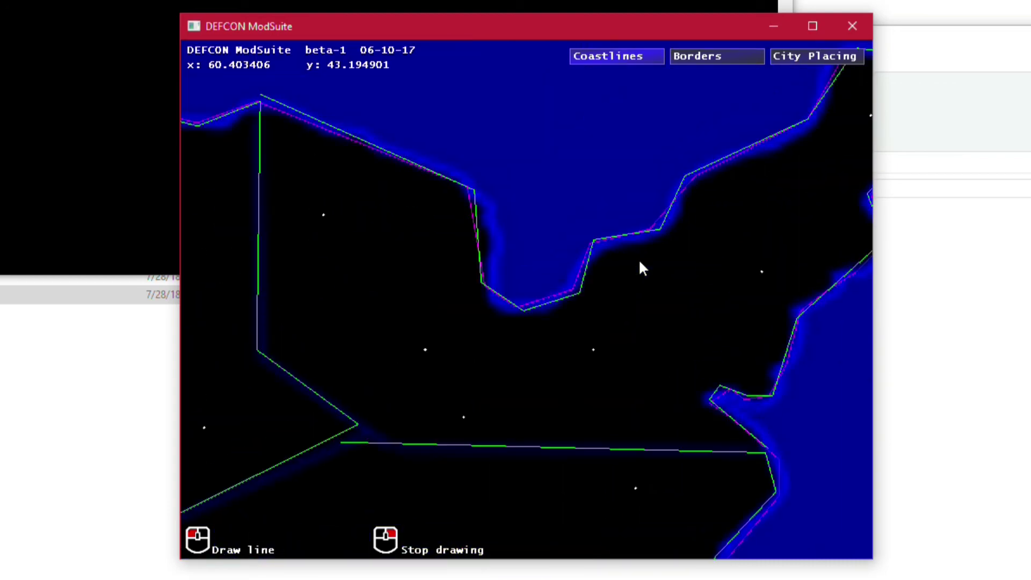
pyautogui.scroll(-3, 640, 263)
pyautogui.press('Left')
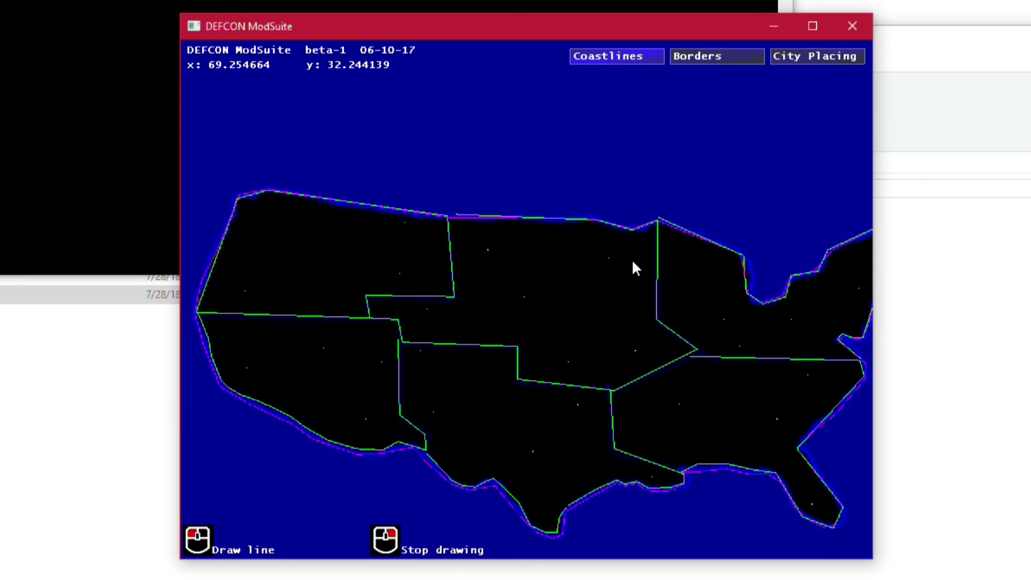
pyautogui.press('Down')
pyautogui.scroll(2, 633, 263)
pyautogui.press('Right')
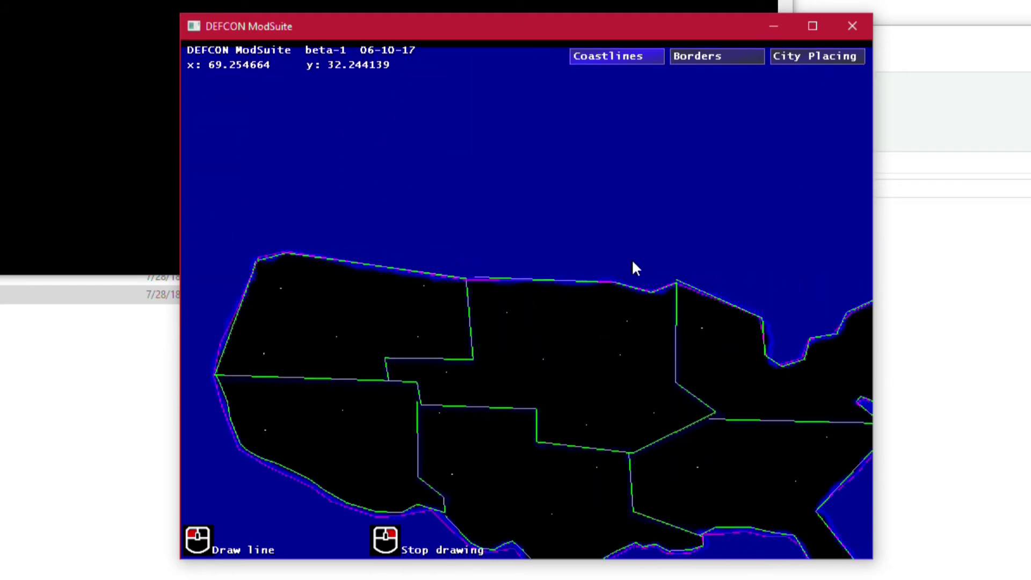
pyautogui.press('Down')
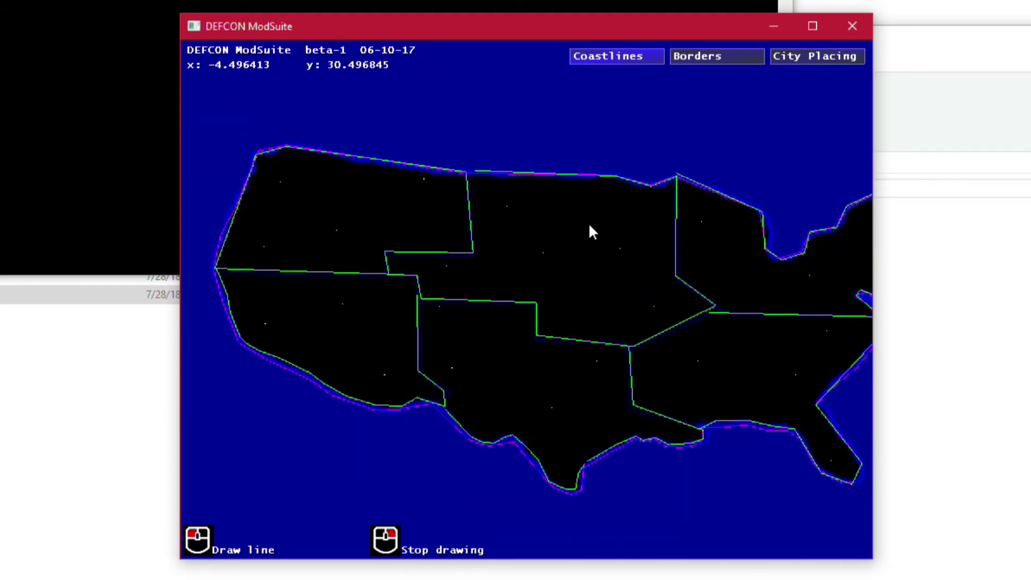
pyautogui.press('Right')
pyautogui.press('Left')
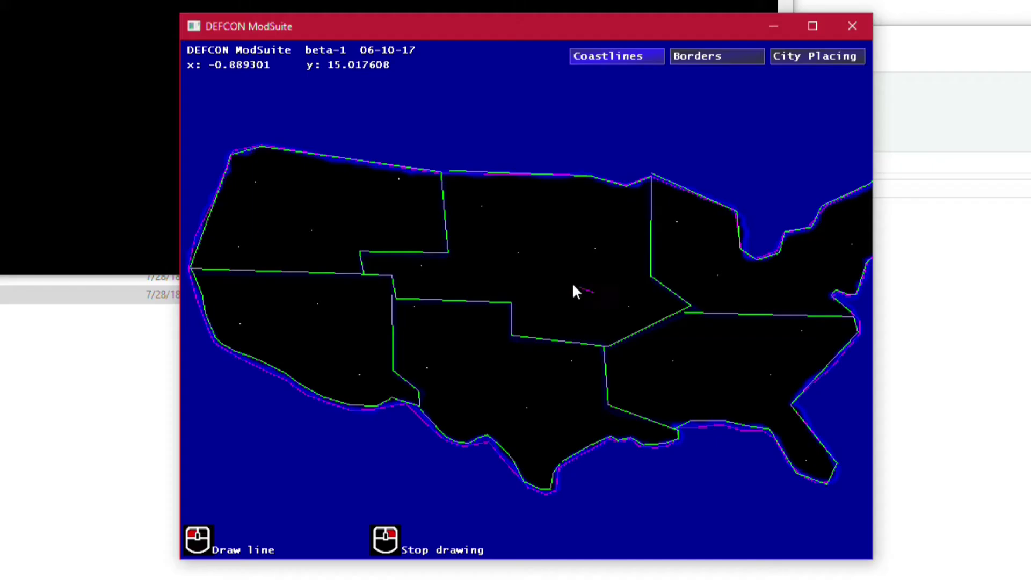
# - Draw a freeform multi-segment coastline across the west-central part of the map and end the line
pyautogui.click(397, 238)
pyautogui.click(419, 302)
pyautogui.click(471, 357)
pyautogui.click(589, 317)
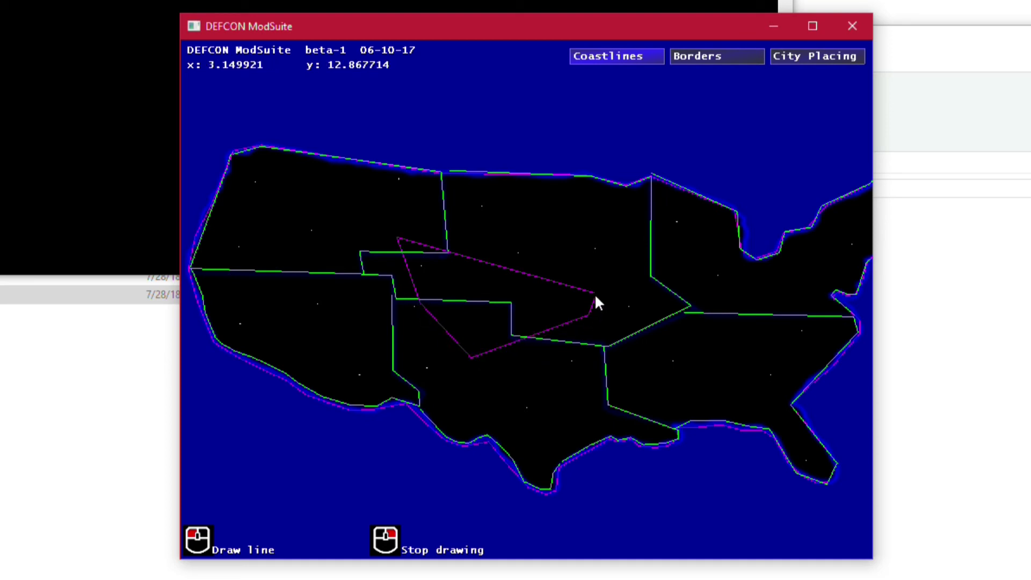
pyautogui.click(594, 293)
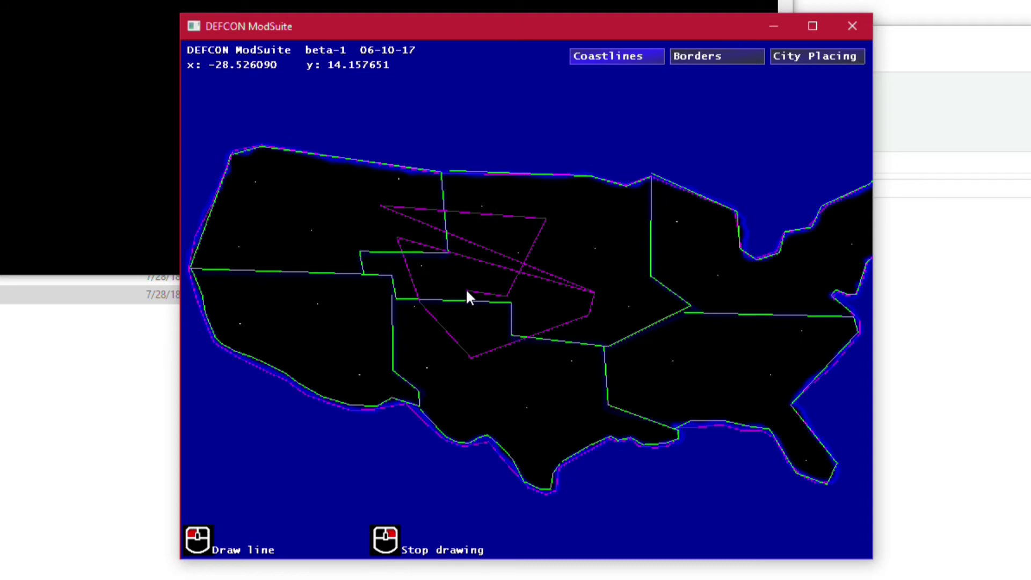
pyautogui.rightClick(467, 292)
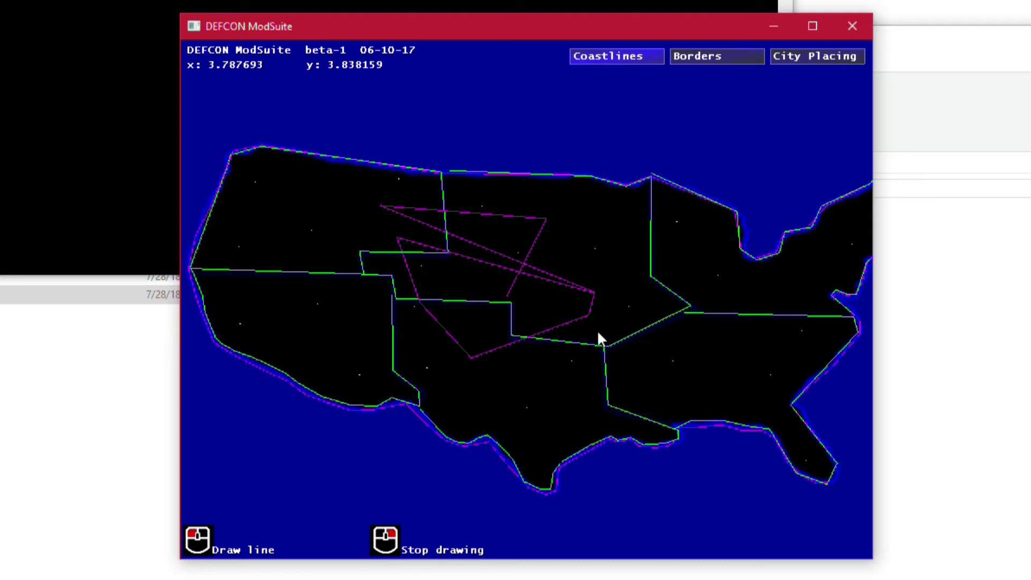
# - Change to border drawing and draw a crossing multi-segment border over the central and eastern map, ending the line south-west
pyautogui.press('2')
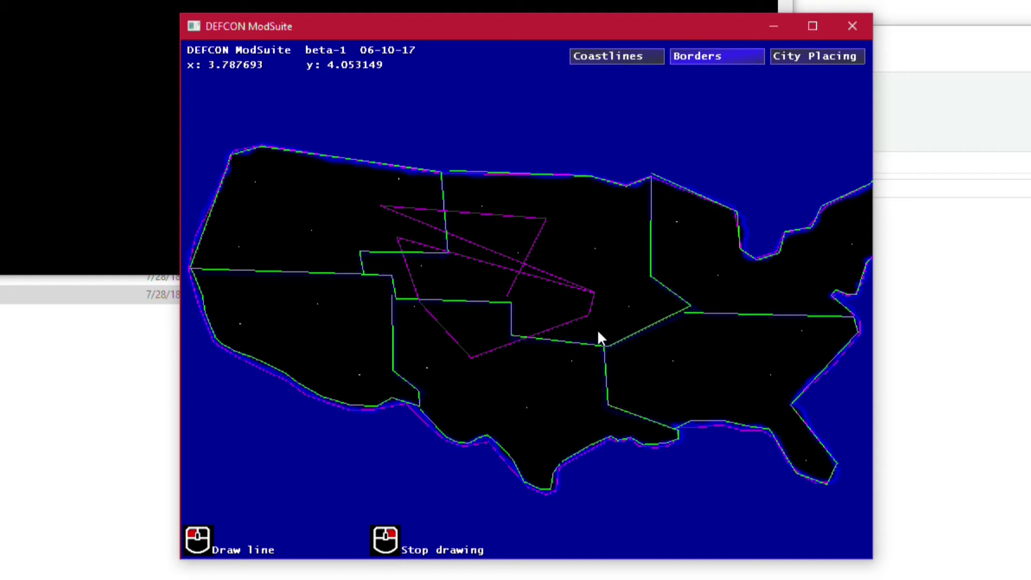
pyautogui.click(668, 279)
pyautogui.click(550, 232)
pyautogui.click(659, 314)
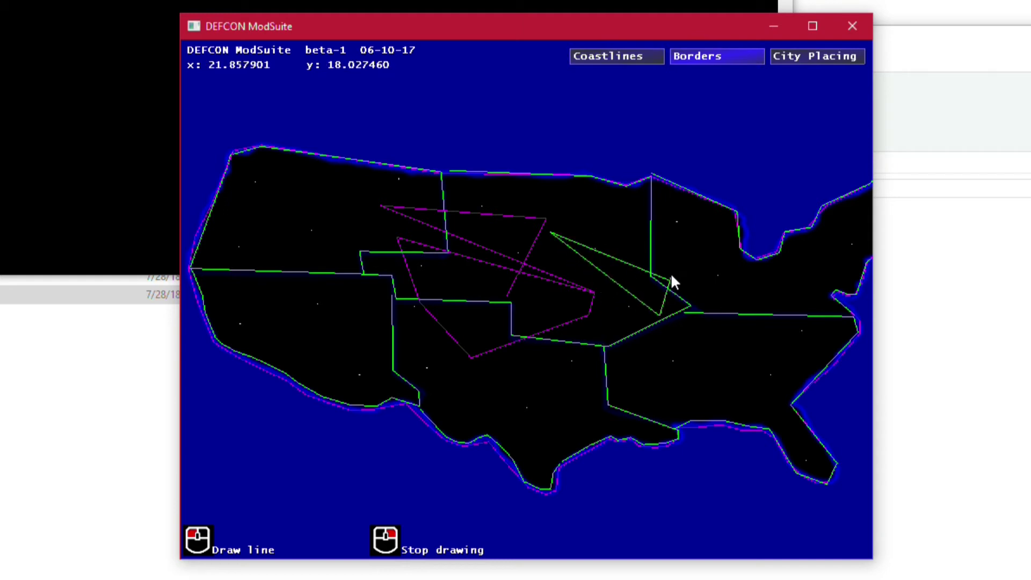
pyautogui.click(669, 276)
pyautogui.click(698, 269)
pyautogui.click(742, 313)
pyautogui.click(698, 342)
pyautogui.click(658, 318)
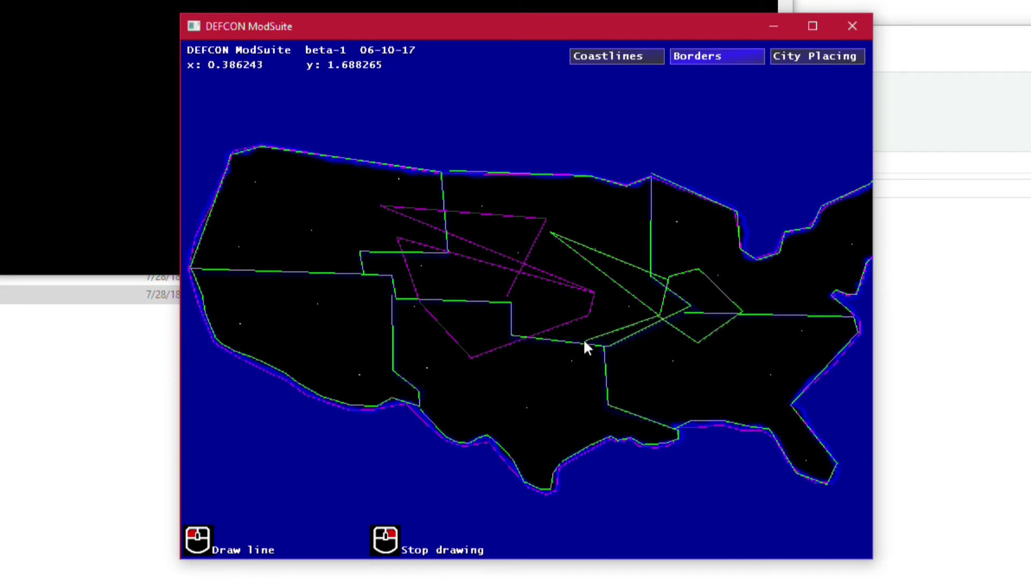
pyautogui.click(584, 341)
pyautogui.rightClick(584, 340)
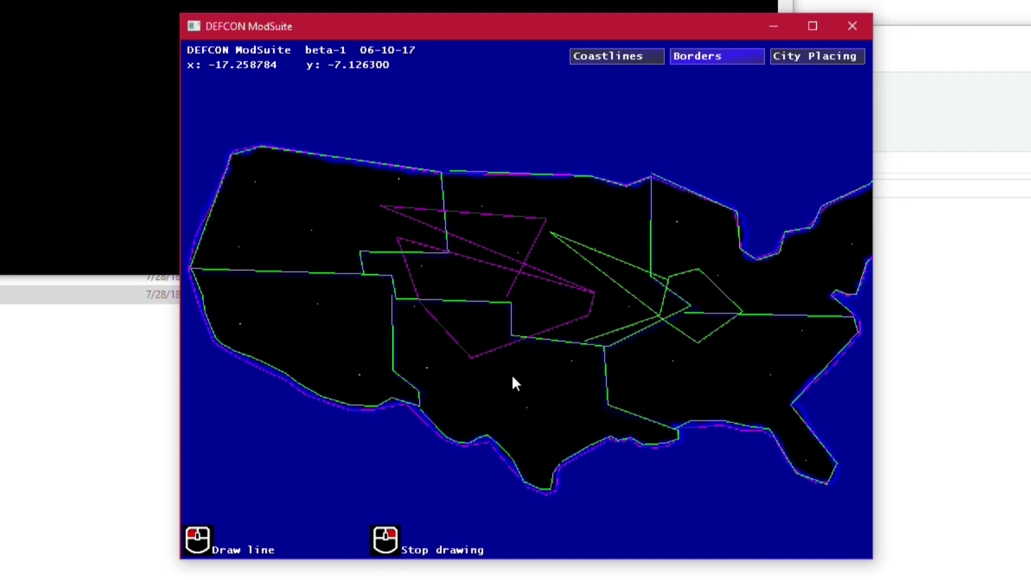
# - Place a capital city named Gameplay twist south of the central territory border, with country Usa and population 100000000
pyautogui.press('3')
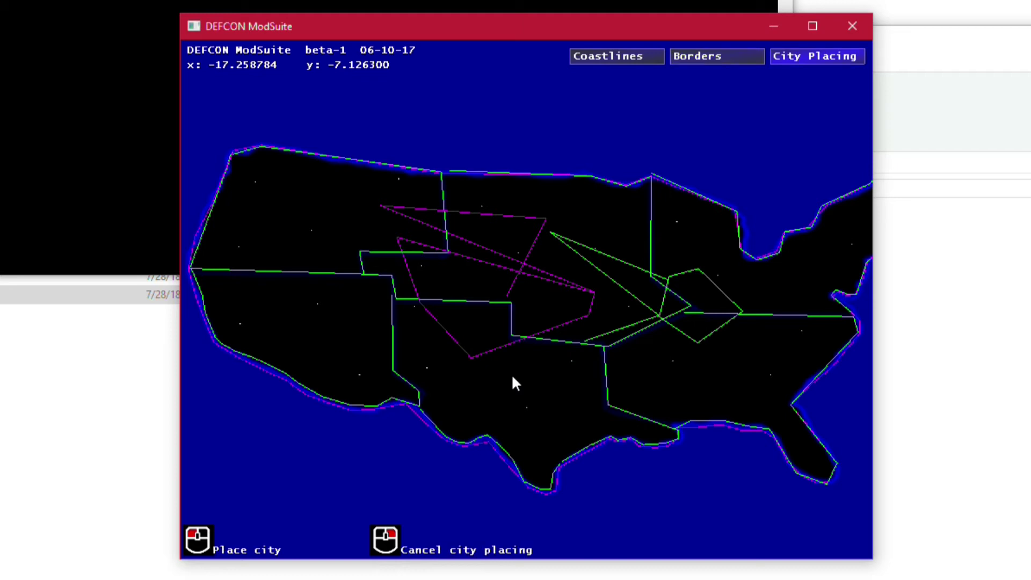
pyautogui.click(513, 377)
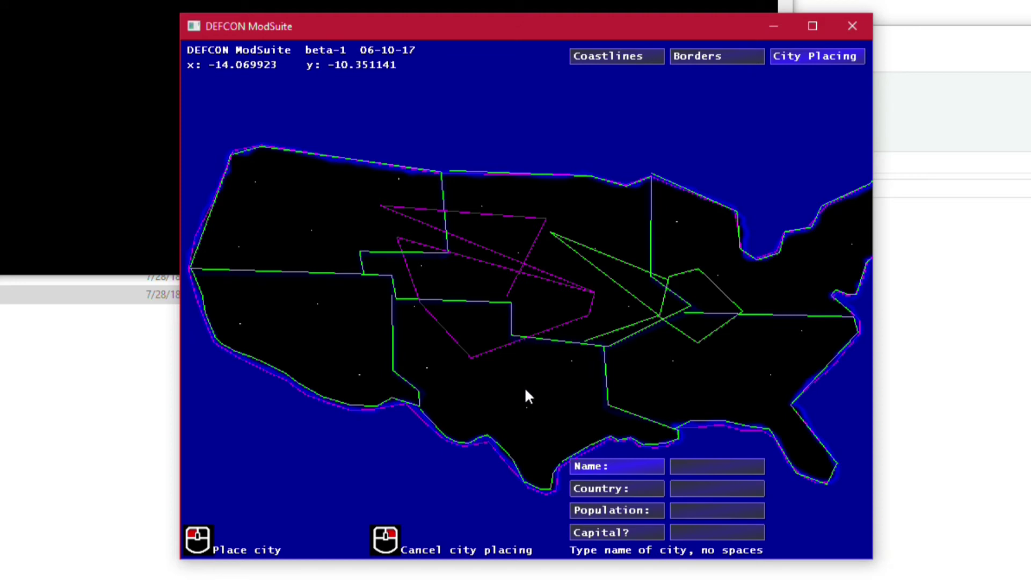
pyautogui.write('Gameplay twist')
pyautogui.press('Return')
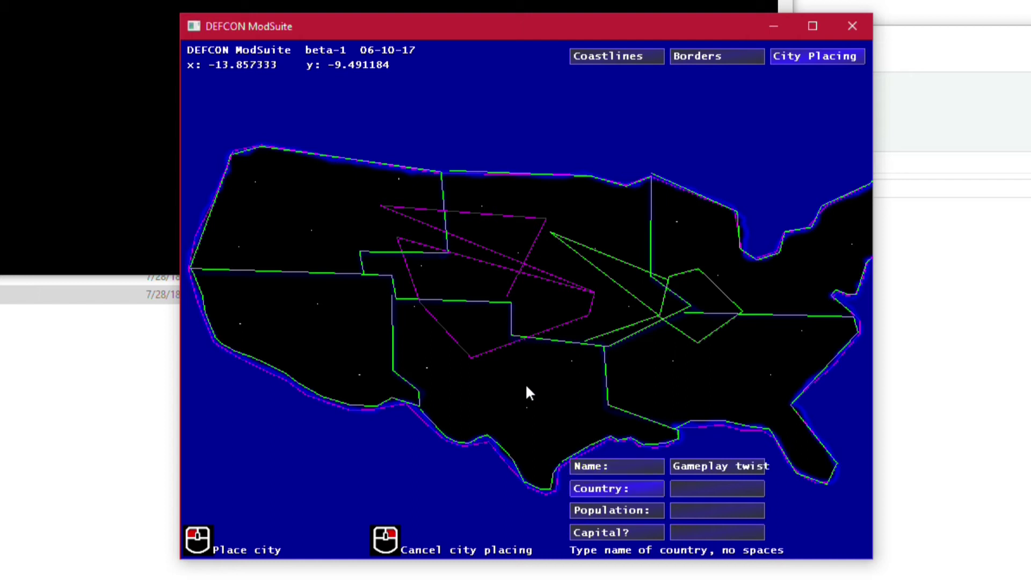
pyautogui.write('Usa')
pyautogui.press('Return')
pyautogui.write('100000000')
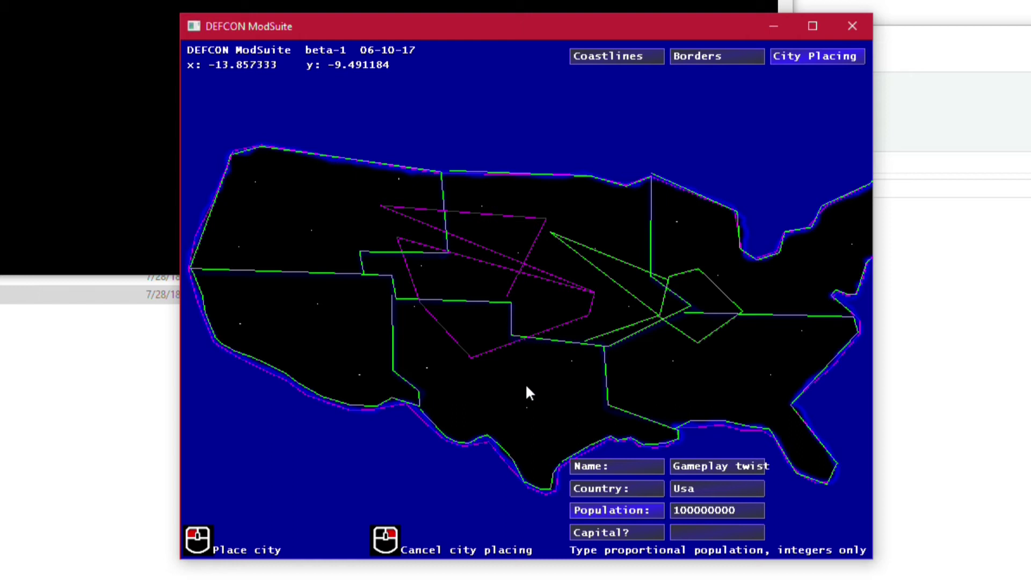
pyautogui.press('Return')
pyautogui.write('Y')
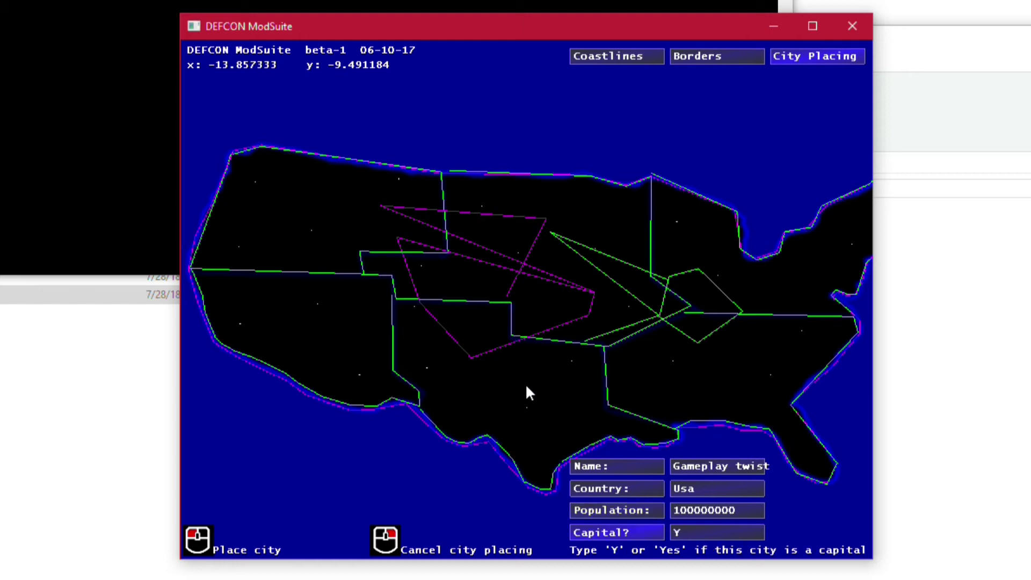
pyautogui.press('Return')
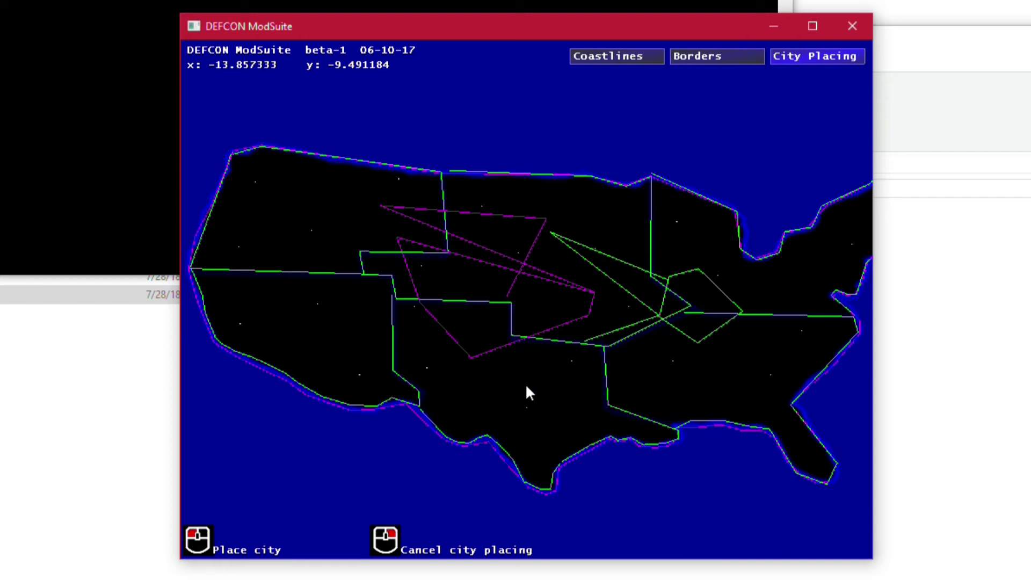
# - Place a second city near the first one in the south-central area, named Gamedefcon with country Usa
pyautogui.scroll(3, 527, 386)
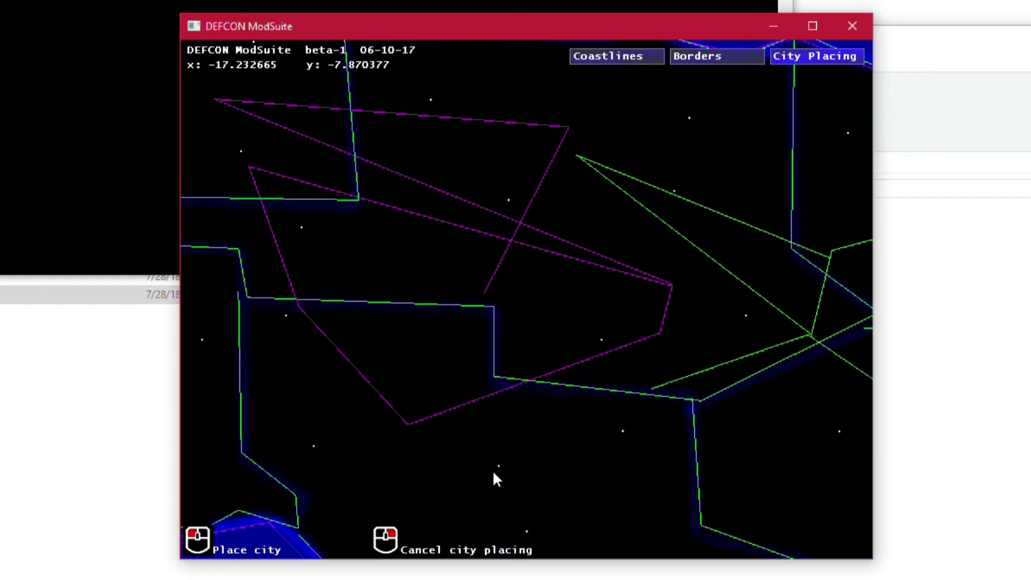
pyautogui.scroll(3, 502, 474)
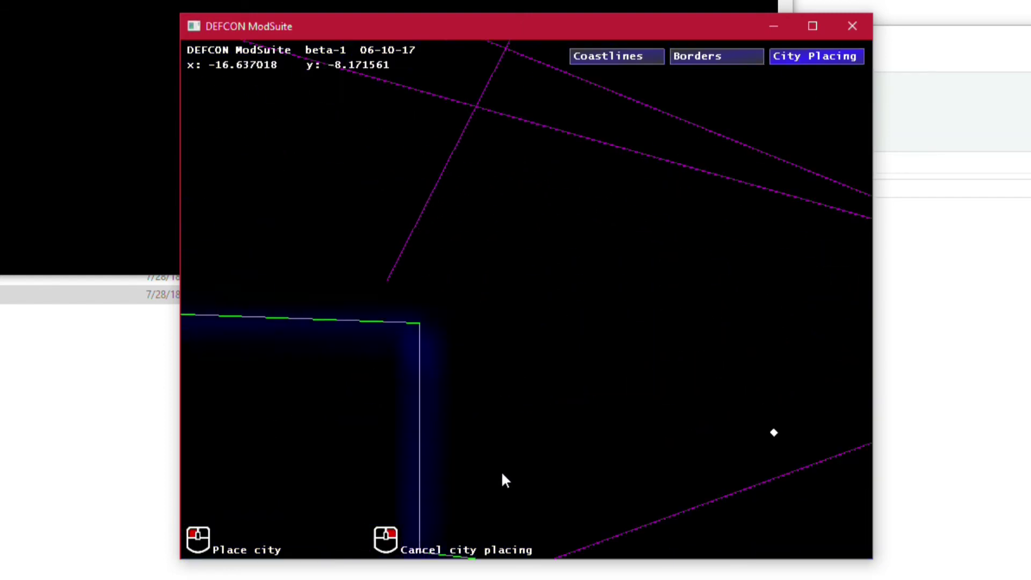
pyautogui.press('Down')
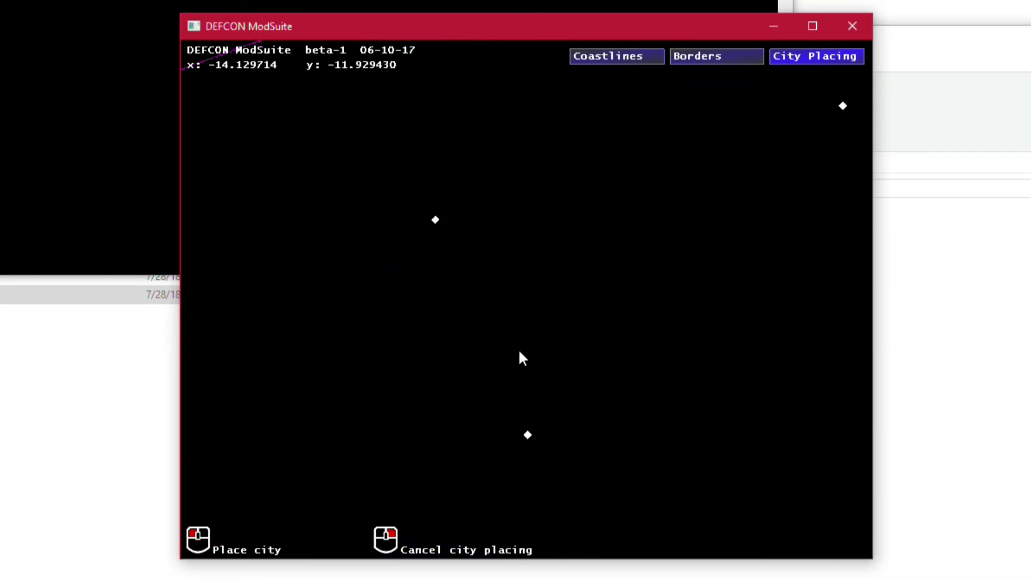
pyautogui.click(537, 230)
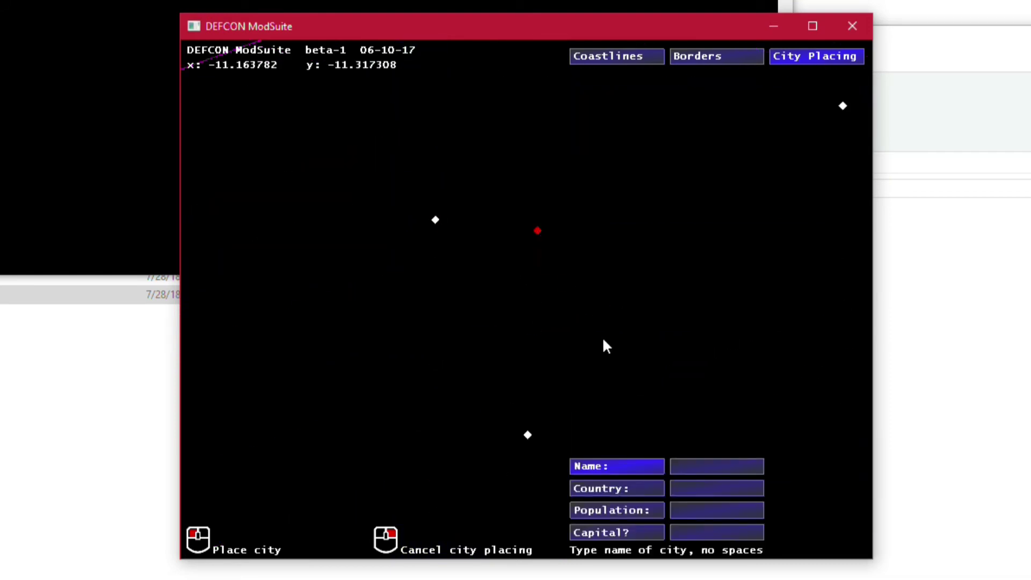
pyautogui.write('Gamedefcon')
pyautogui.press('Return')
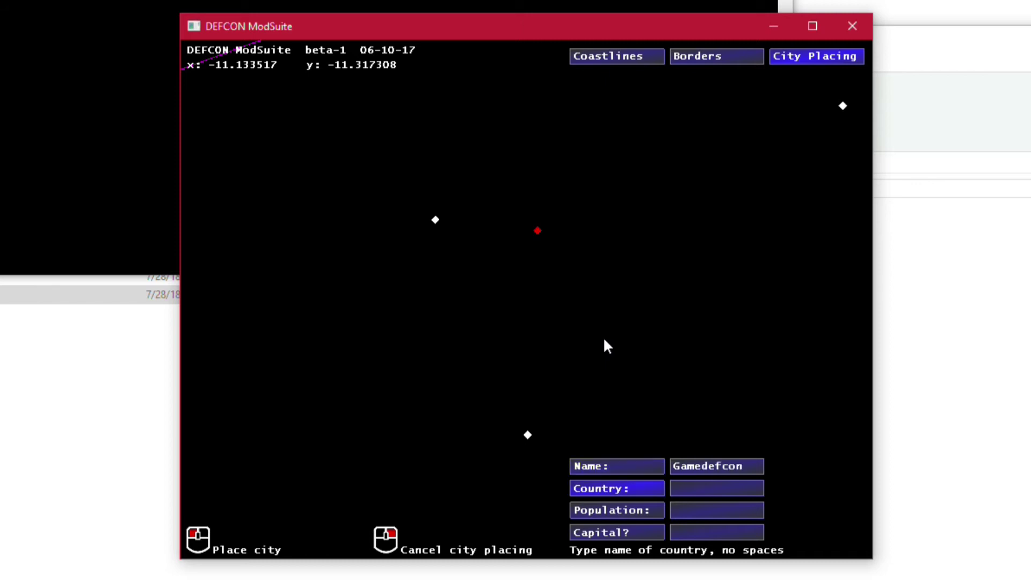
pyautogui.write('Usa')
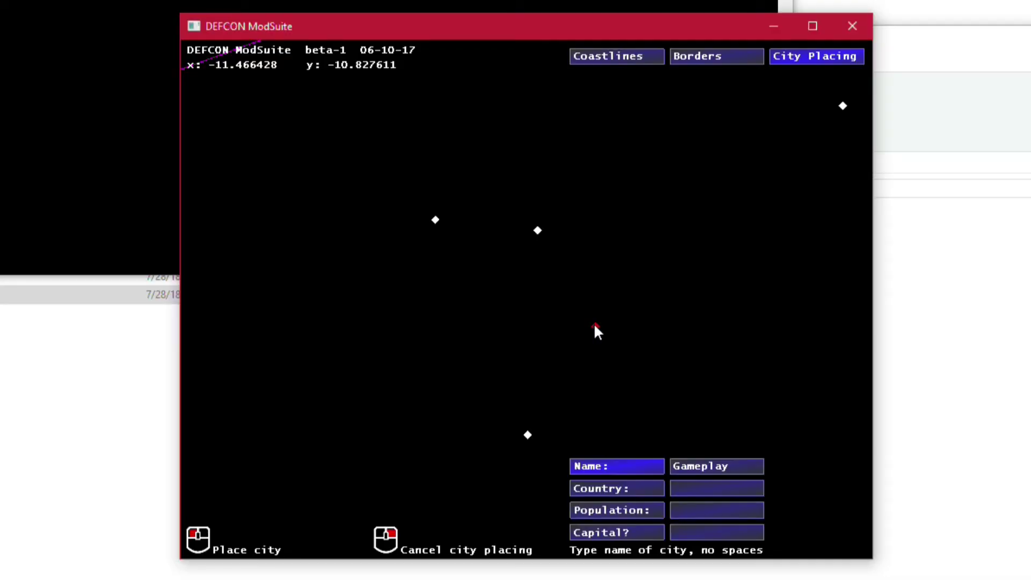
# - Complete the third city's details as Gameplaydefconmap, country Youtube, population 5555, and mark it as a capital
pyautogui.write('defconmap')
pyautogui.press('Return')
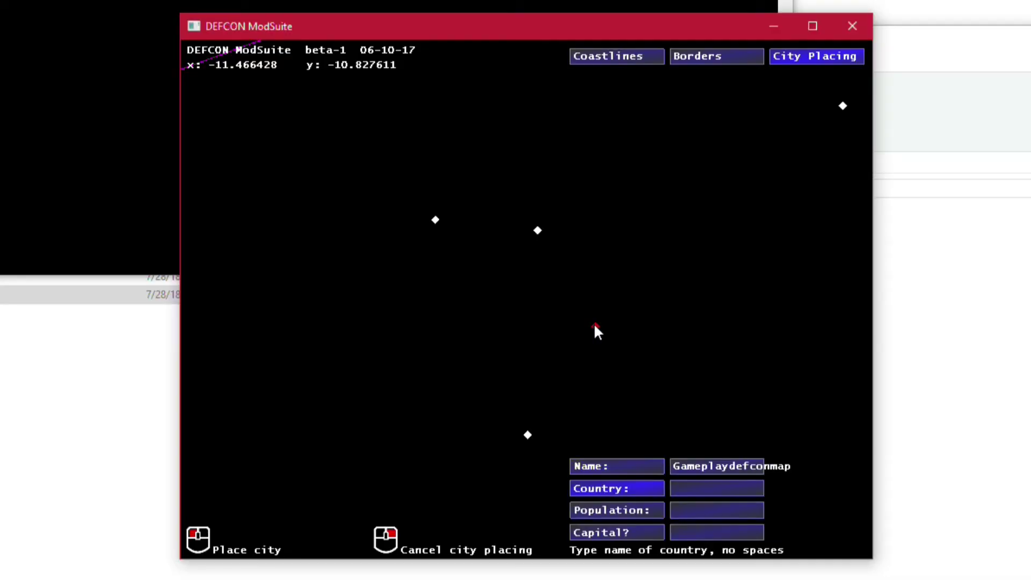
pyautogui.write('Youtube')
pyautogui.press('Return')
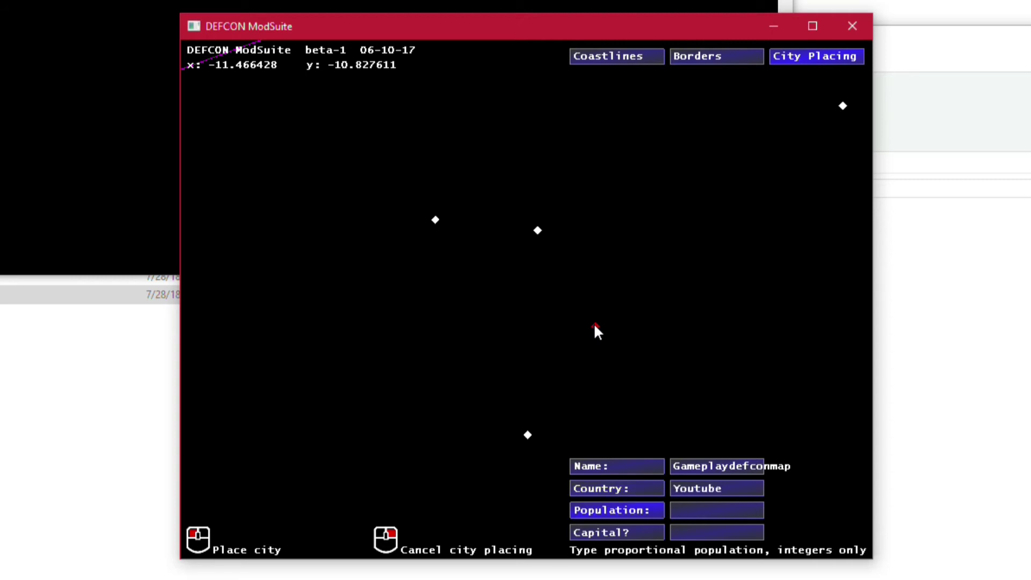
pyautogui.write('5555')
pyautogui.press('Return')
pyautogui.write('Y')
pyautogui.press('Return')
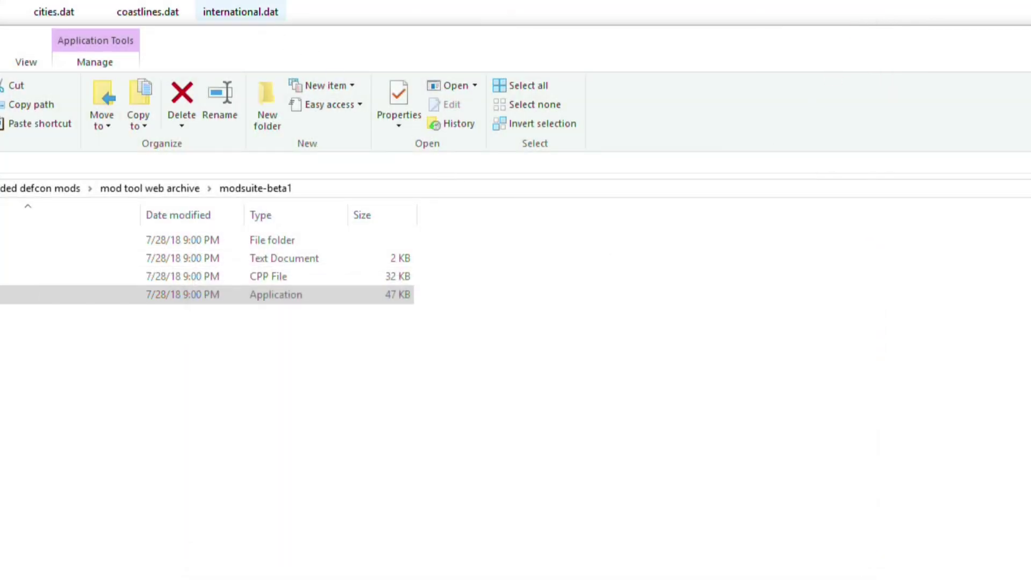
# - Open international.dat in Notepad without making it the default app, review the border coordinates down to the end, and close the file
pyautogui.click(242, 11)
pyautogui.rightClick(242, 11)
pyautogui.click(262, 2)
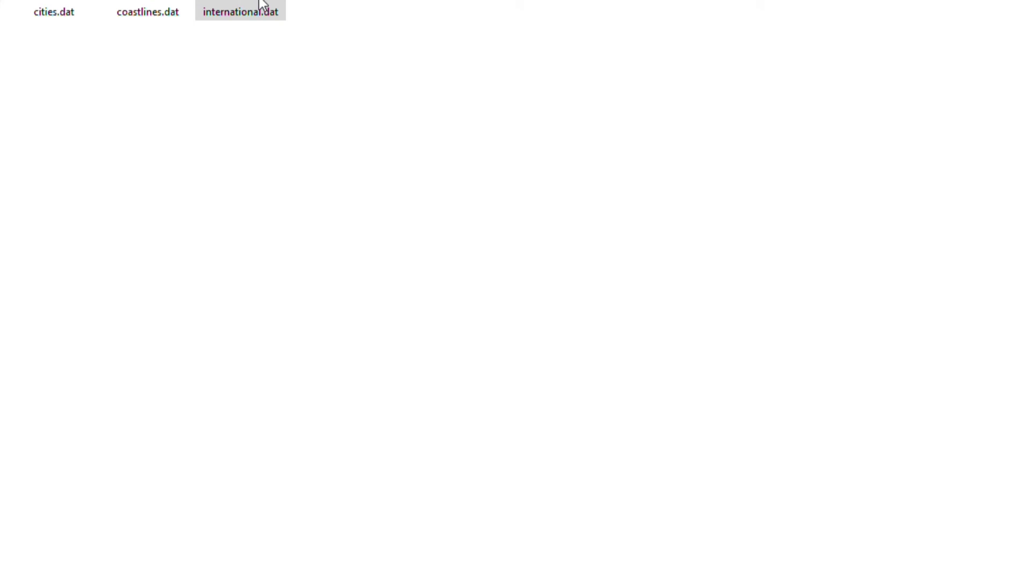
pyautogui.click(535, 39)
pyautogui.click(538, 223)
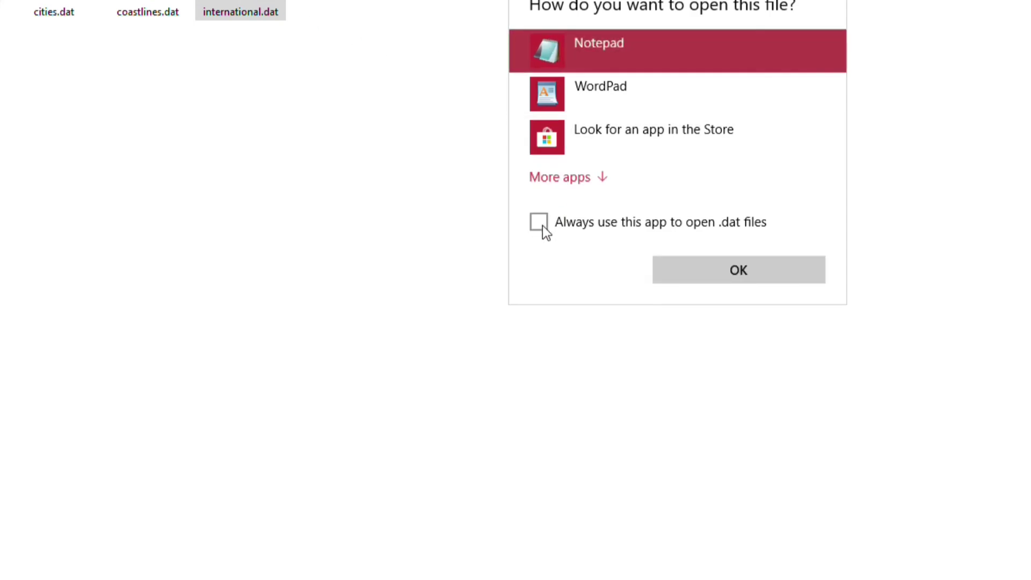
pyautogui.click(692, 268)
pyautogui.scroll(-20, 615, 249)
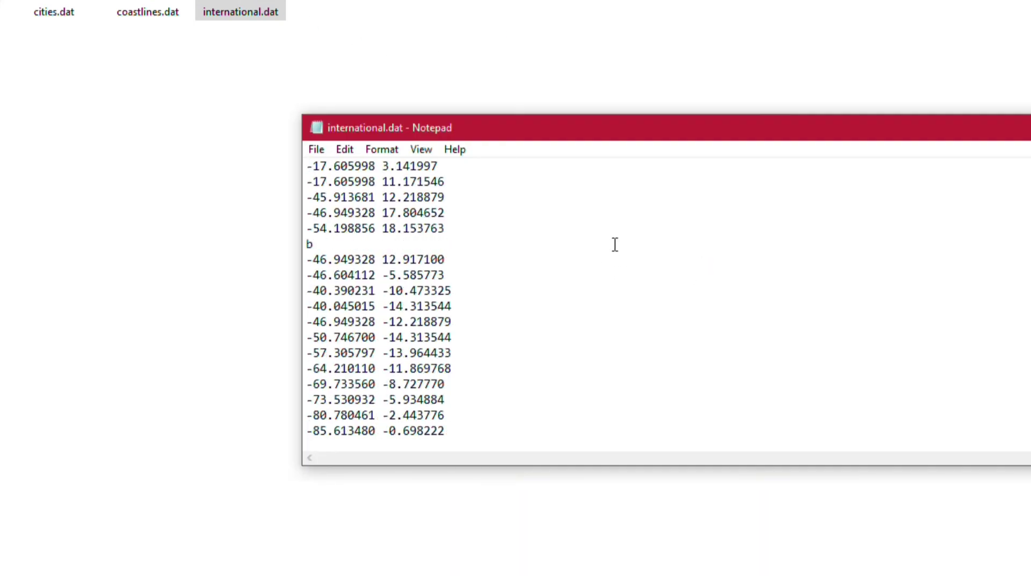
pyautogui.scroll(-20, 619, 249)
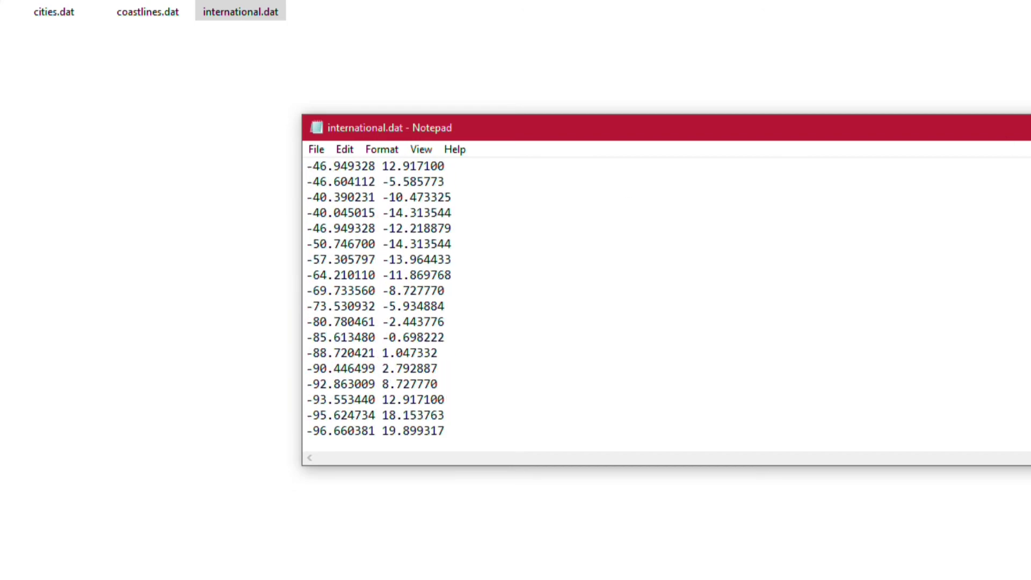
pyautogui.hotkey('alt', 'F4')
# - Open coastlines.dat in Notepad for this time only and highlight the newly drawn coastline's coordinates at the end of the file
pyautogui.rightClick(177, 6)
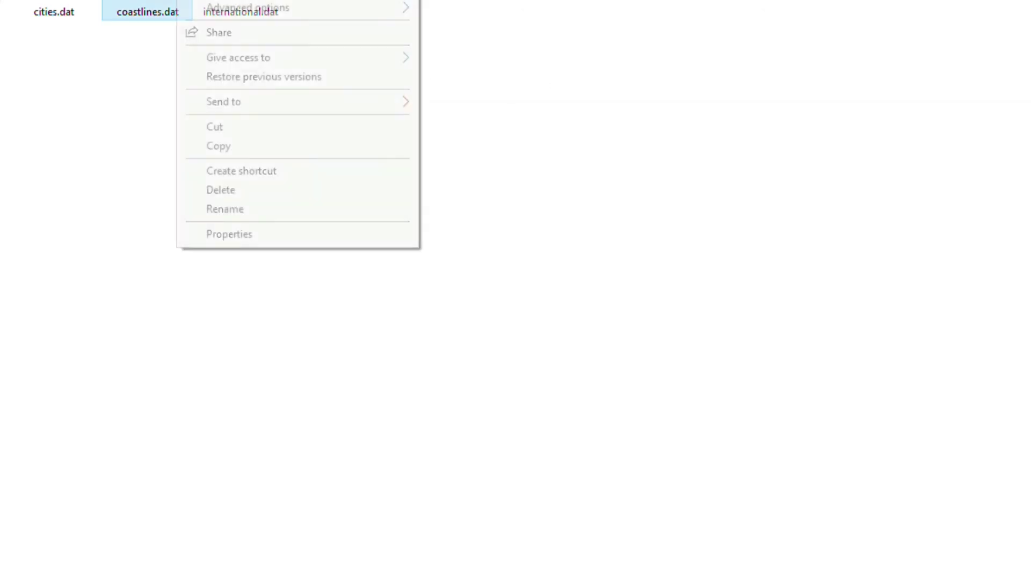
pyautogui.click(247, 0)
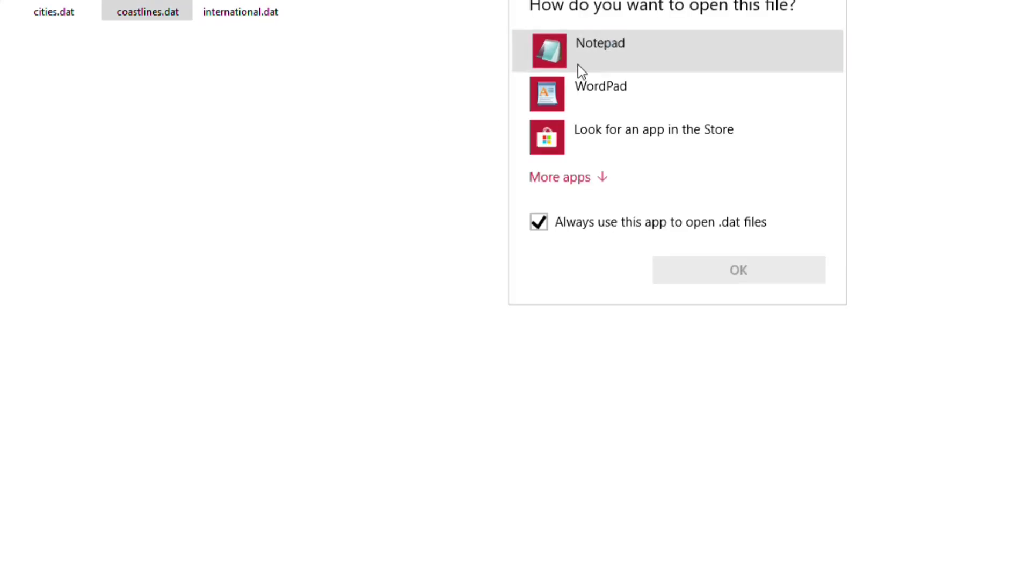
pyautogui.click(577, 65)
pyautogui.click(539, 222)
pyautogui.click(685, 276)
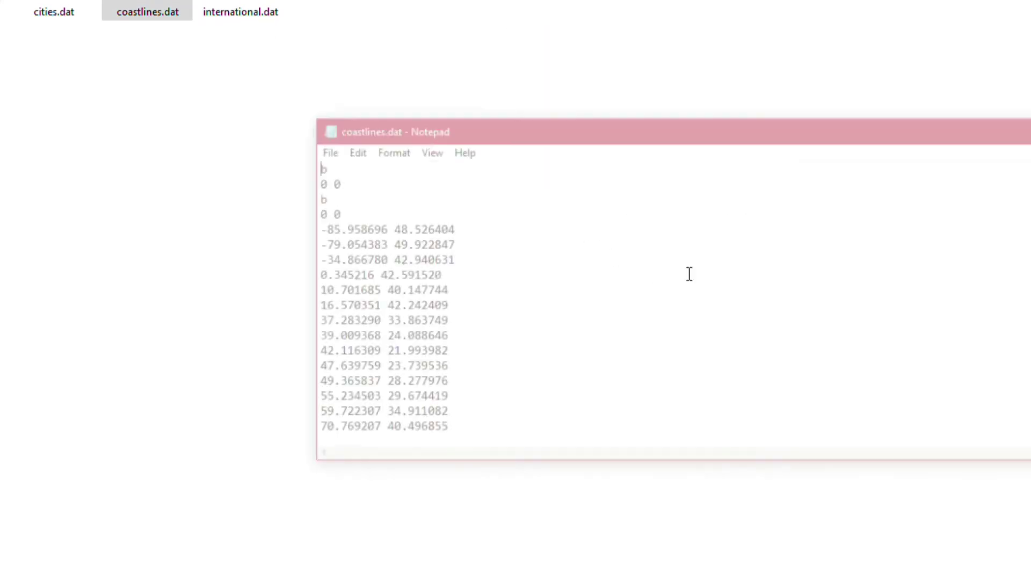
pyautogui.scroll(-6, 683, 253)
pyautogui.scroll(-15, 683, 253)
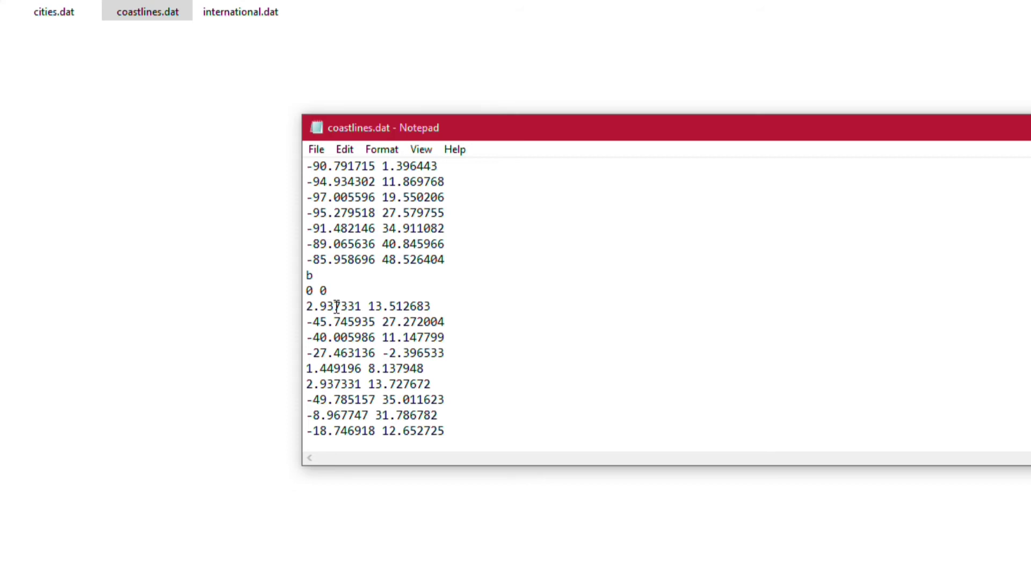
pyautogui.moveTo(454, 427); pyautogui.dragTo(303, 304)
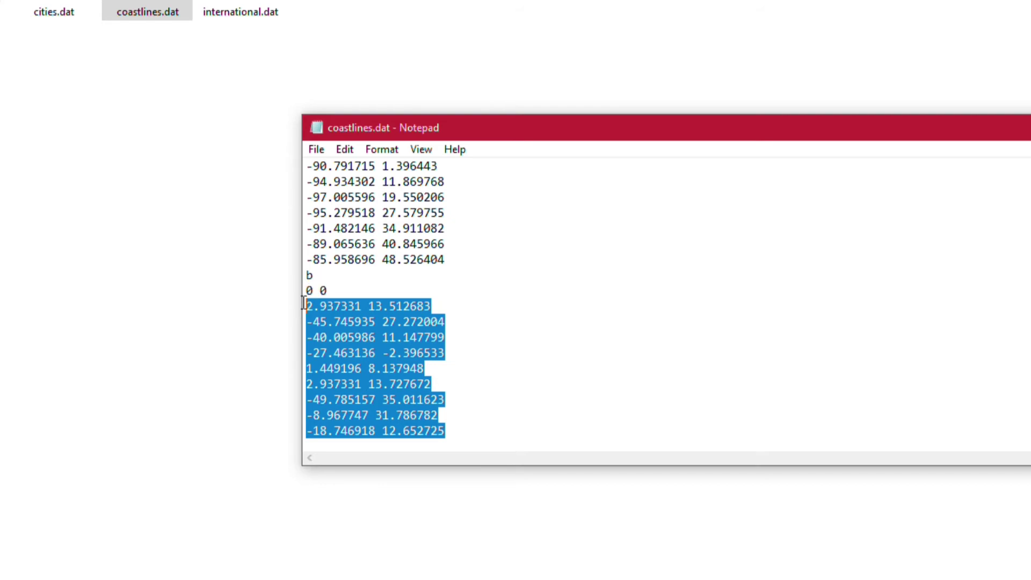
pyautogui.click(379, 350)
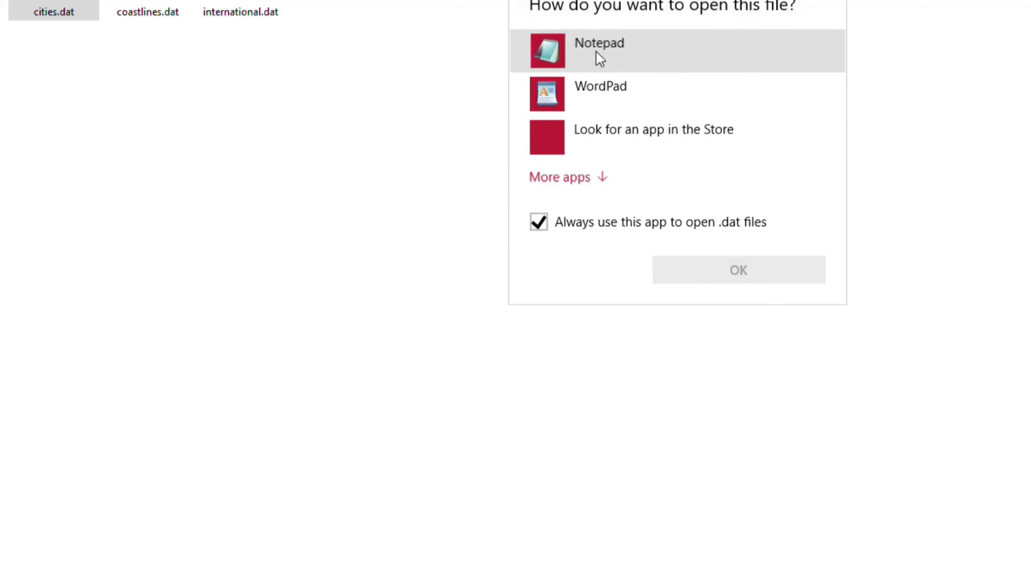
# - Open cities.dat in Notepad for this time only and highlight the name and country of the Gameplay twist entry
pyautogui.click(596, 54)
pyautogui.click(539, 222)
pyautogui.click(674, 261)
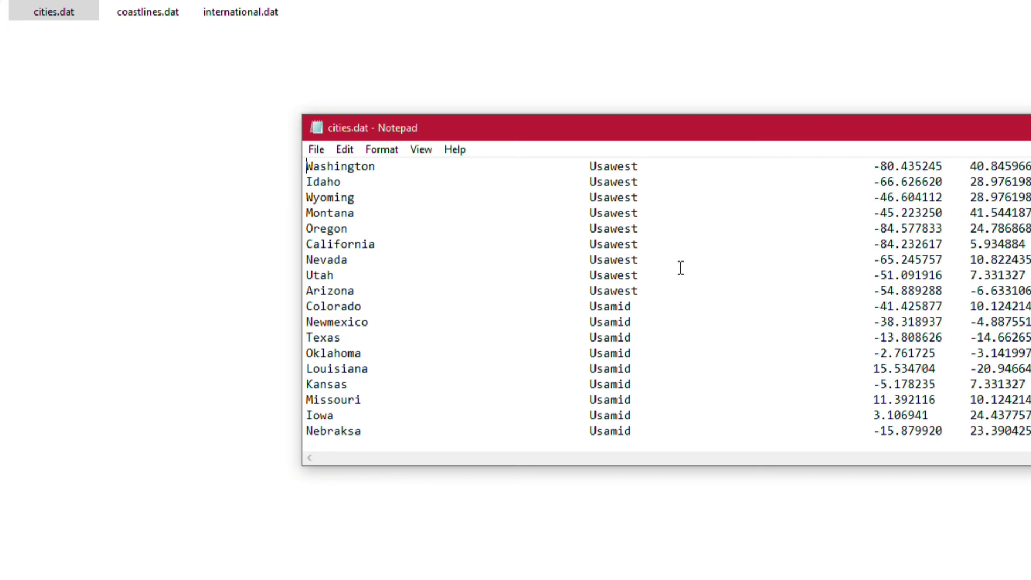
pyautogui.scroll(-4, 679, 267)
pyautogui.scroll(-2, 678, 267)
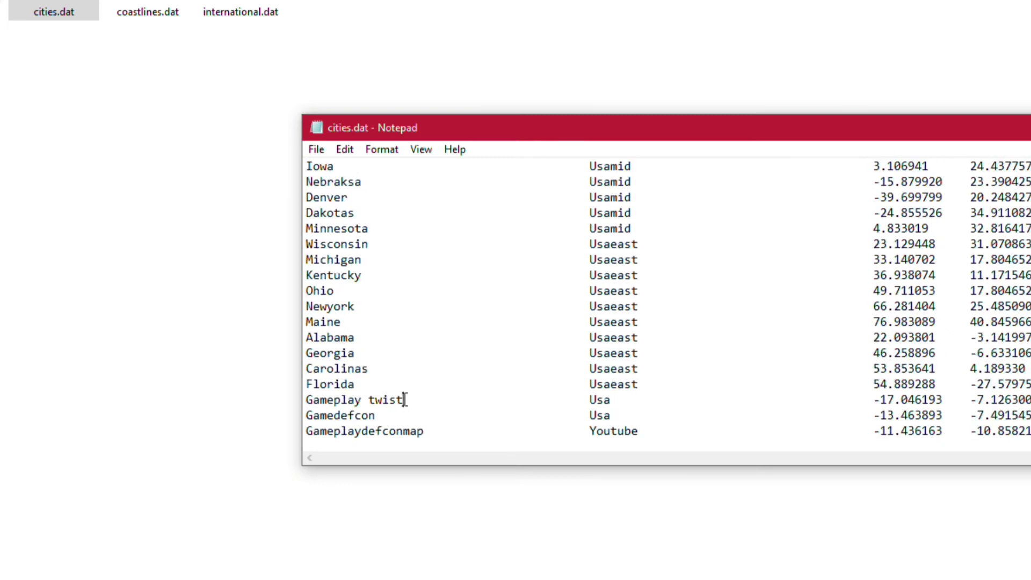
pyautogui.moveTo(403, 399); pyautogui.dragTo(321, 400)
pyautogui.moveTo(619, 400); pyautogui.dragTo(569, 400)
pyautogui.click(569, 400)
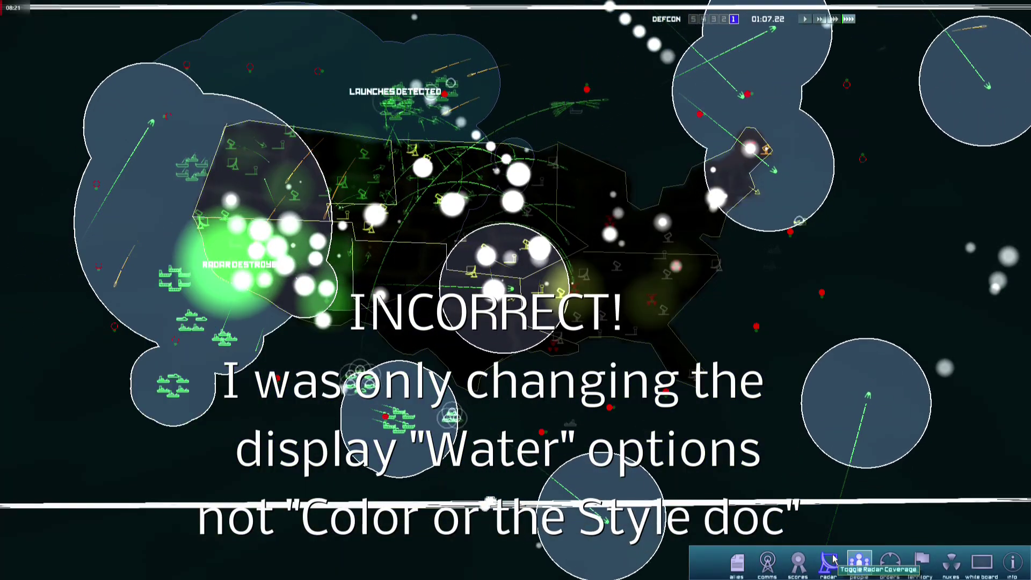
# - Turn off the radar coverage and people overlays in the running DEFCON game, checking the scores window in between
pyautogui.click(829, 561)
pyautogui.click(800, 561)
pyautogui.click(806, 560)
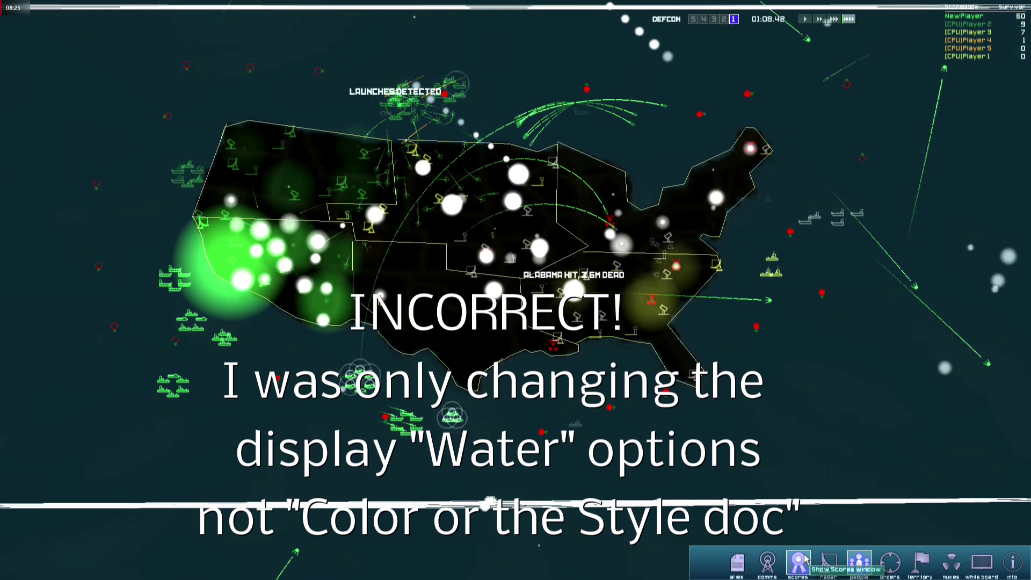
pyautogui.click(805, 560)
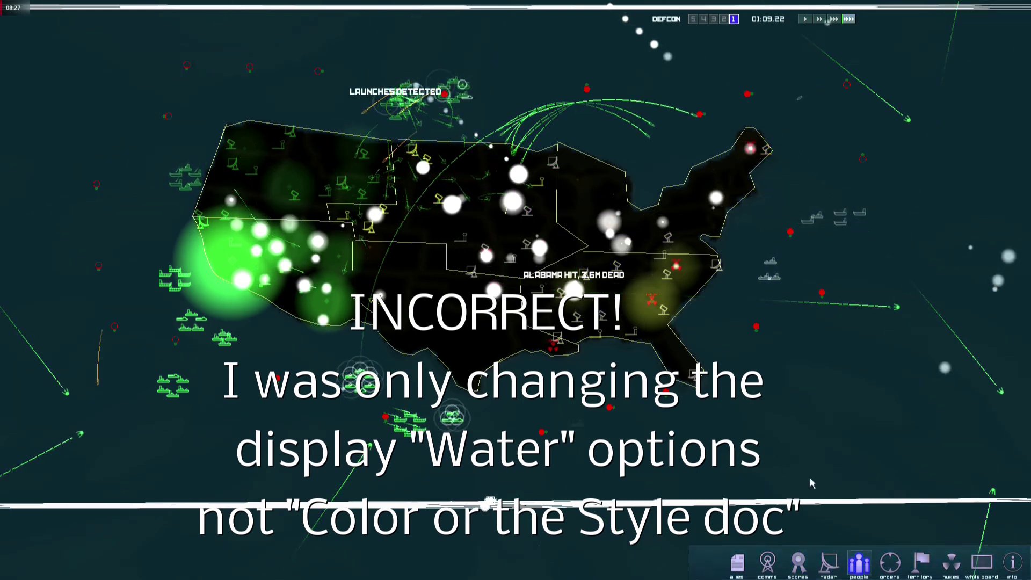
pyautogui.click(859, 561)
# - Look over the whole America map without overlays and open the game's list of installed mods
pyautogui.scroll(-2, 459, 244)
pyautogui.moveTo(443, 251); pyautogui.dragTo(696, 420)
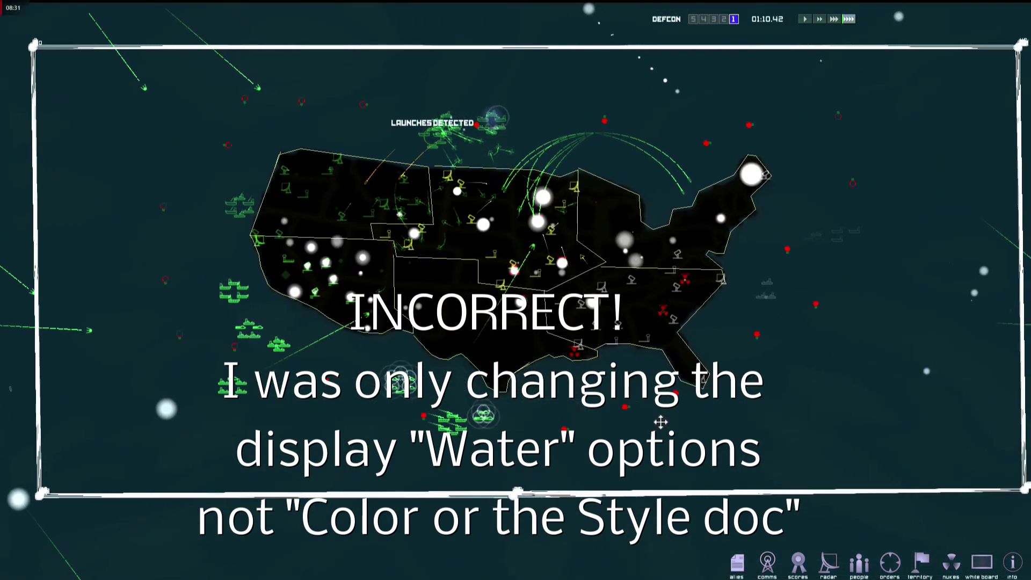
pyautogui.scroll(3, 665, 419)
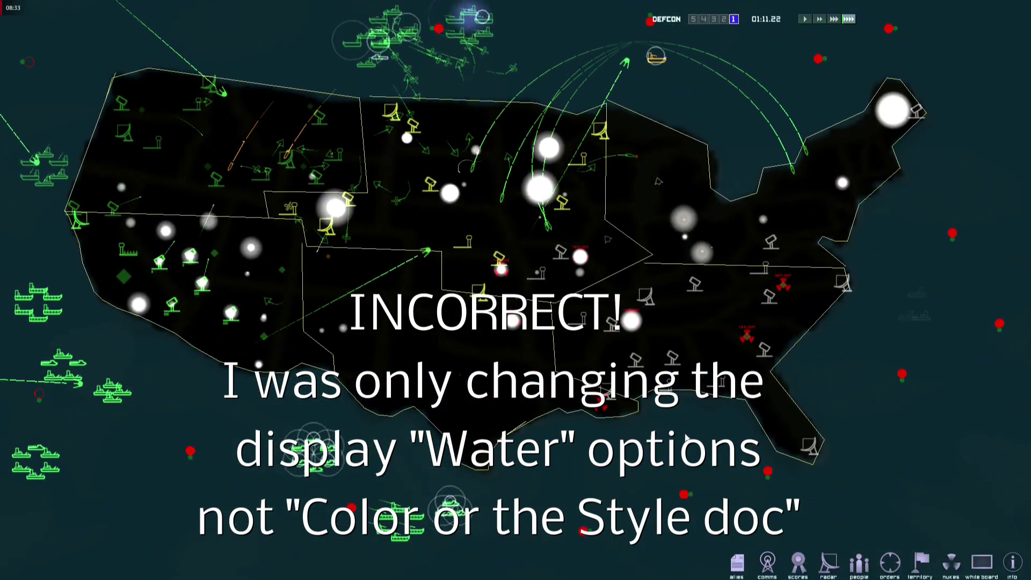
pyautogui.moveTo(664, 419); pyautogui.dragTo(703, 455)
pyautogui.scroll(-3, 684, 428)
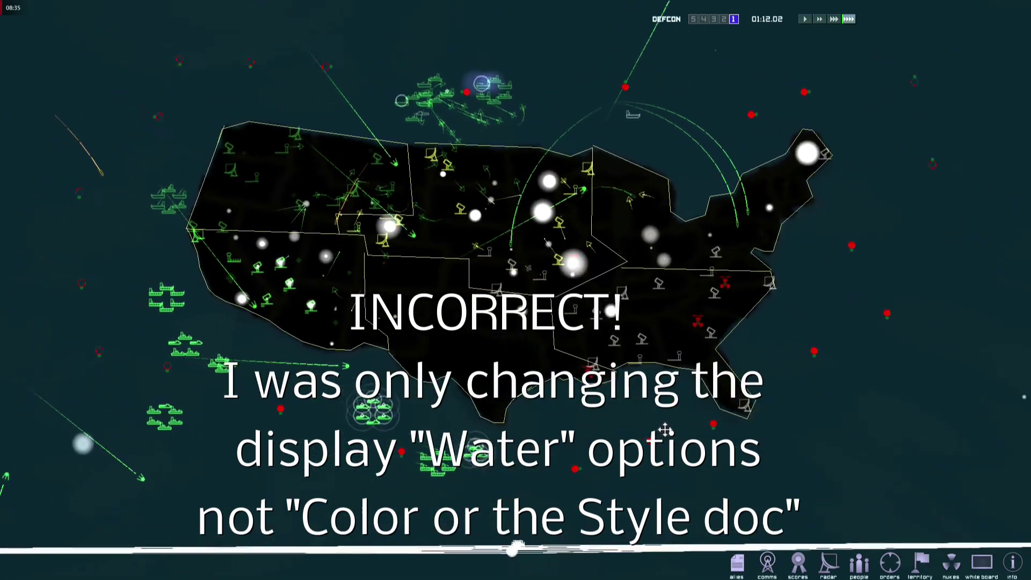
pyautogui.press('Escape')
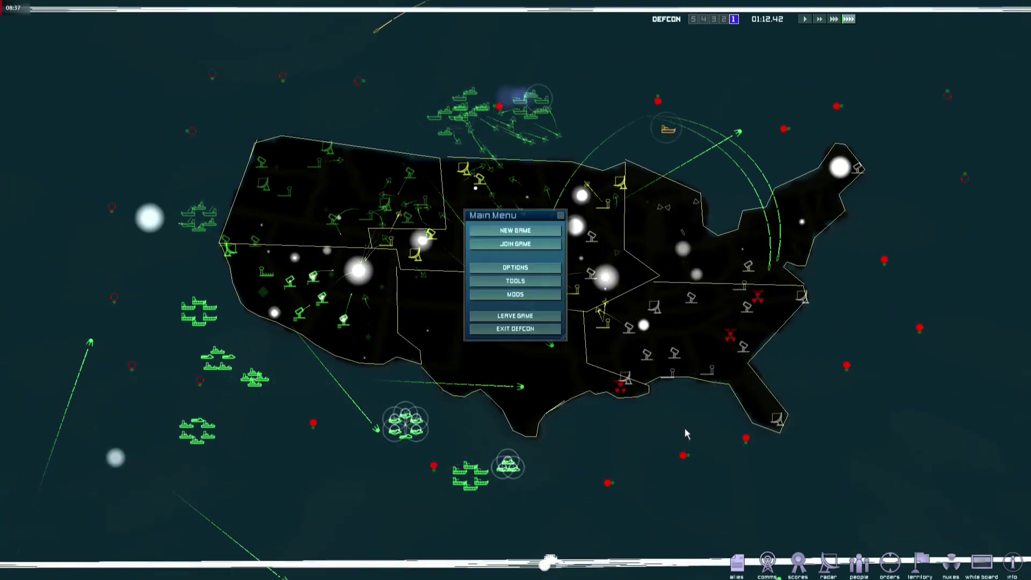
pyautogui.click(528, 294)
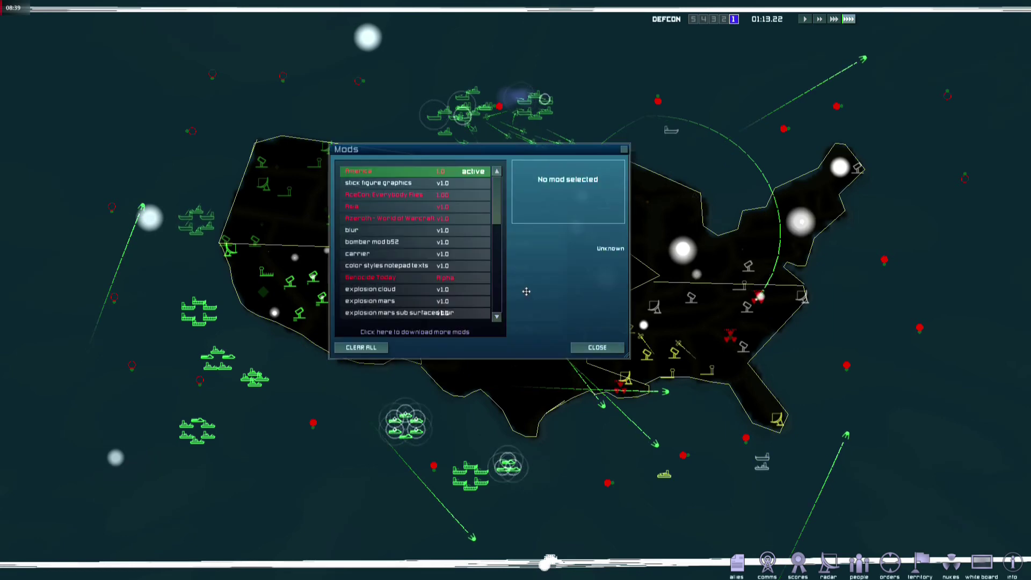
# - Activate the stick figure graphics mod alongside the America mod, apply the change and return to the running game
pyautogui.click(415, 185)
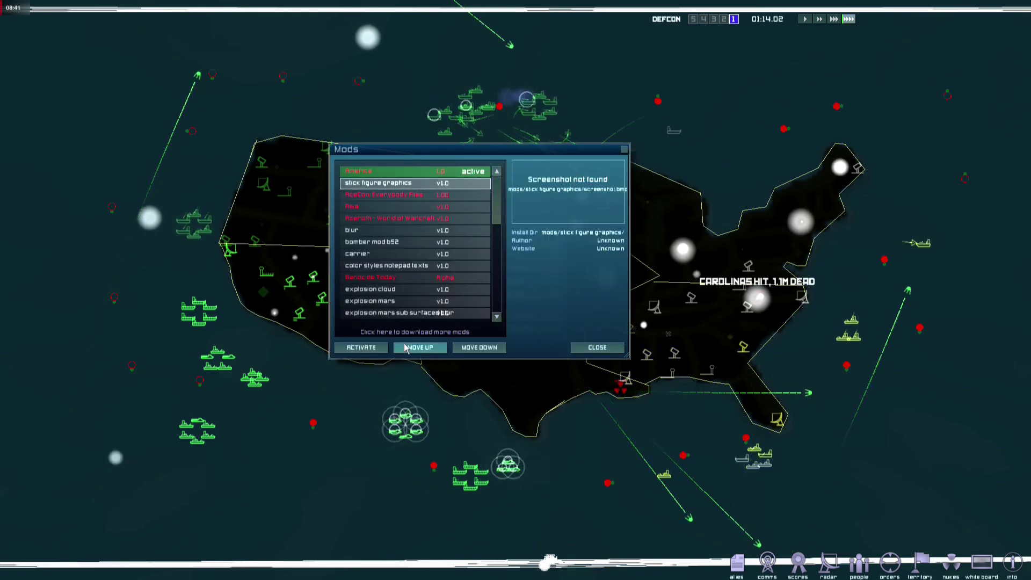
pyautogui.click(371, 348)
pyautogui.click(523, 345)
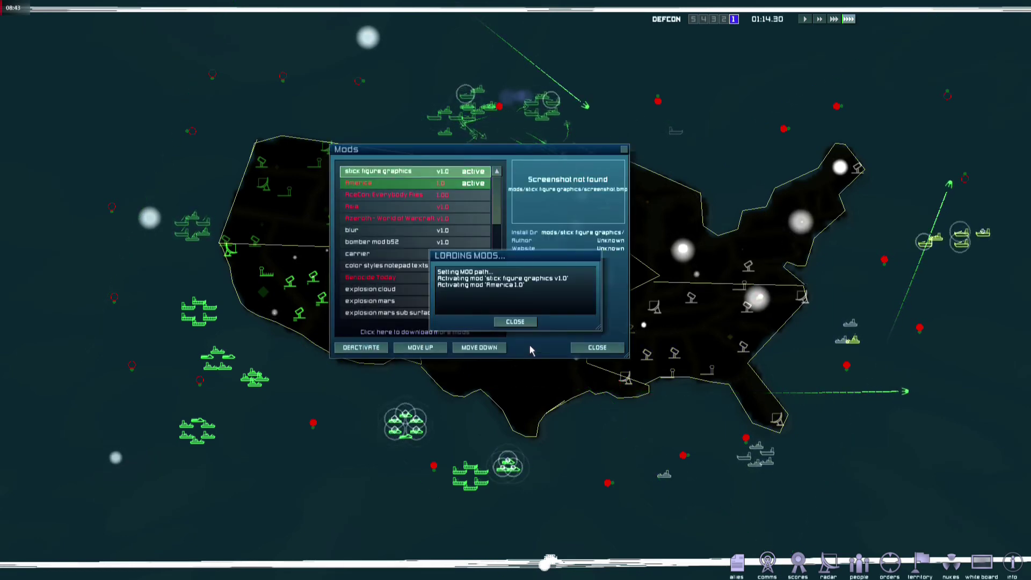
pyautogui.click(515, 322)
pyautogui.click(597, 347)
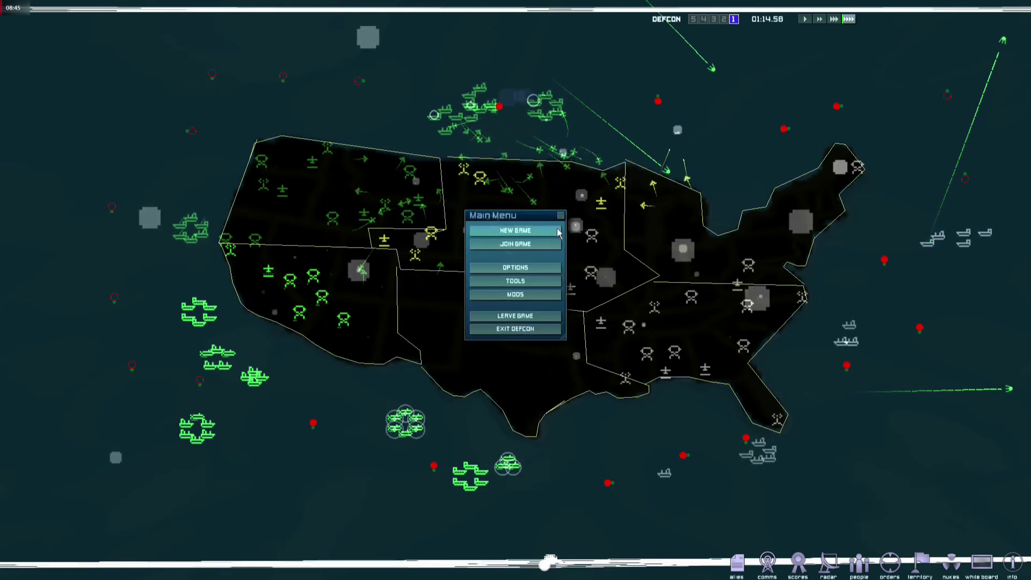
pyautogui.press('Escape')
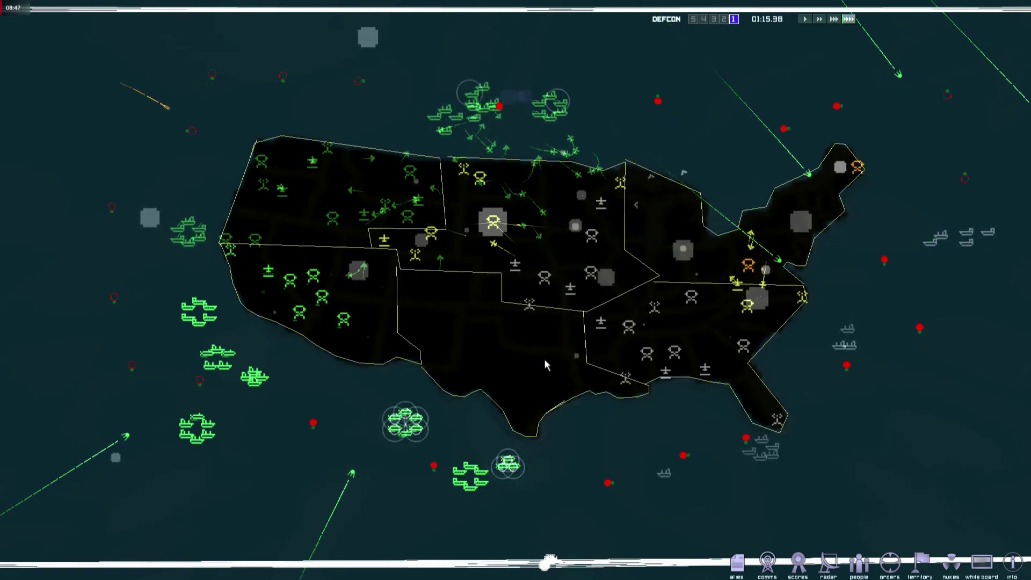
# - Examine the stick figure unit icons up close and across the western and central parts of the America map
pyautogui.scroll(10, 543, 359)
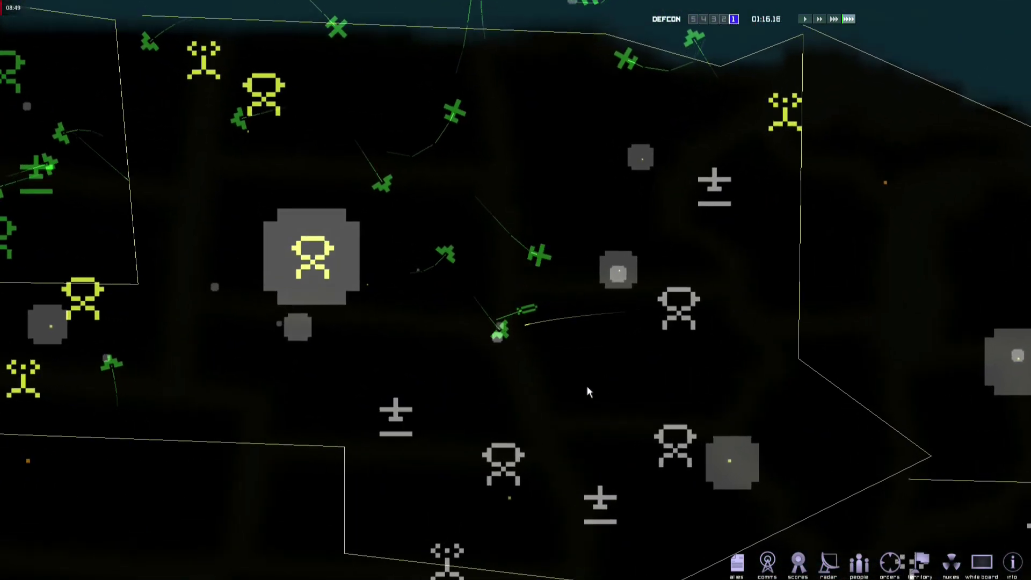
pyautogui.scroll(2, 584, 388)
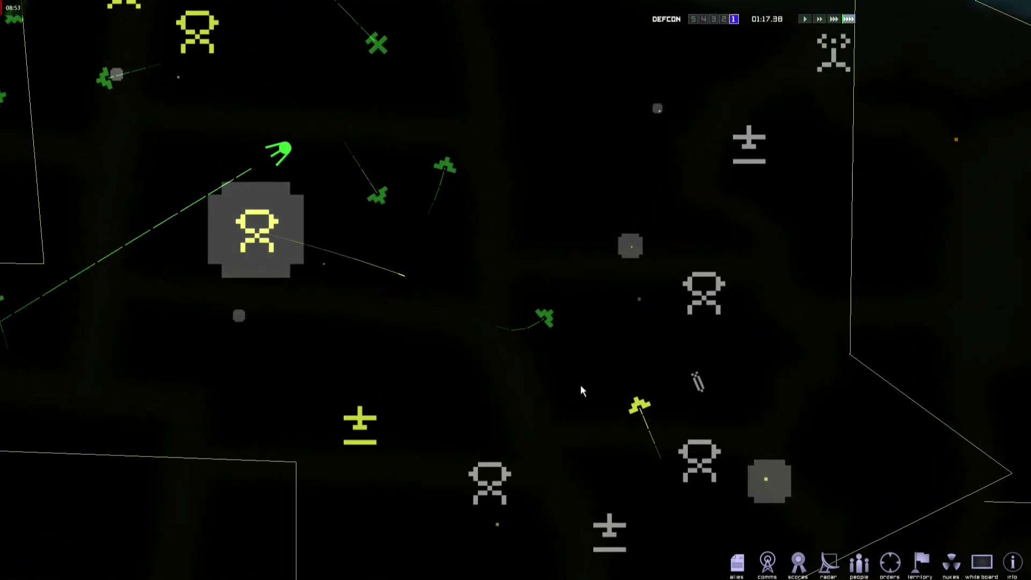
pyautogui.scroll(-5, 581, 385)
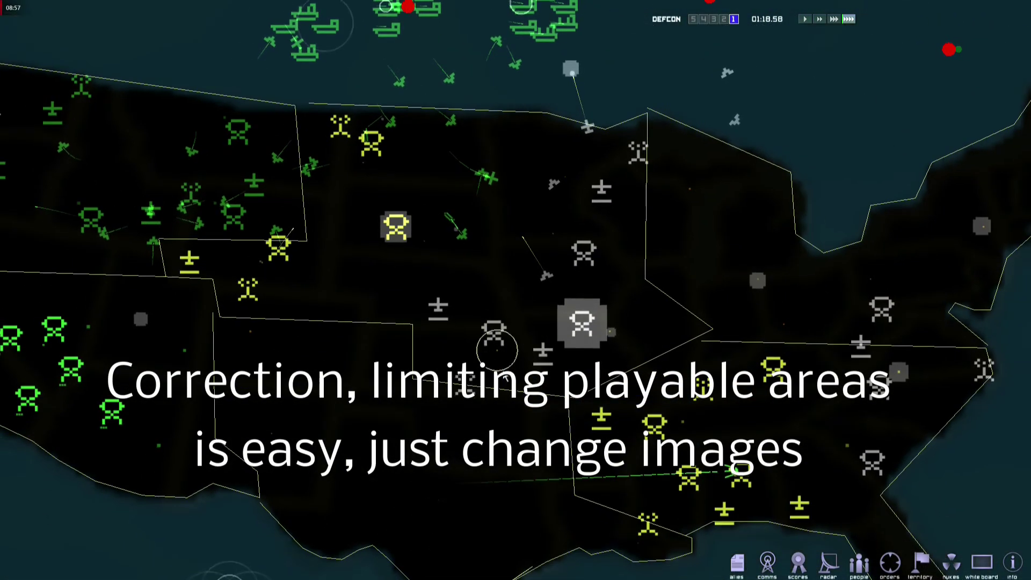
pyautogui.scroll(-3, 505, 378)
pyautogui.scroll(1, 512, 348)
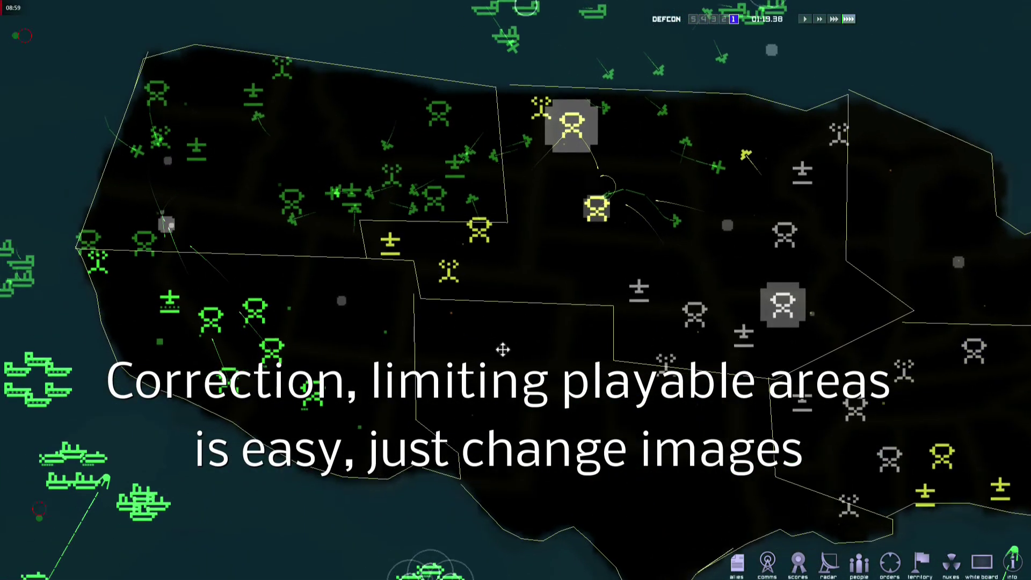
pyautogui.scroll(-3, 505, 349)
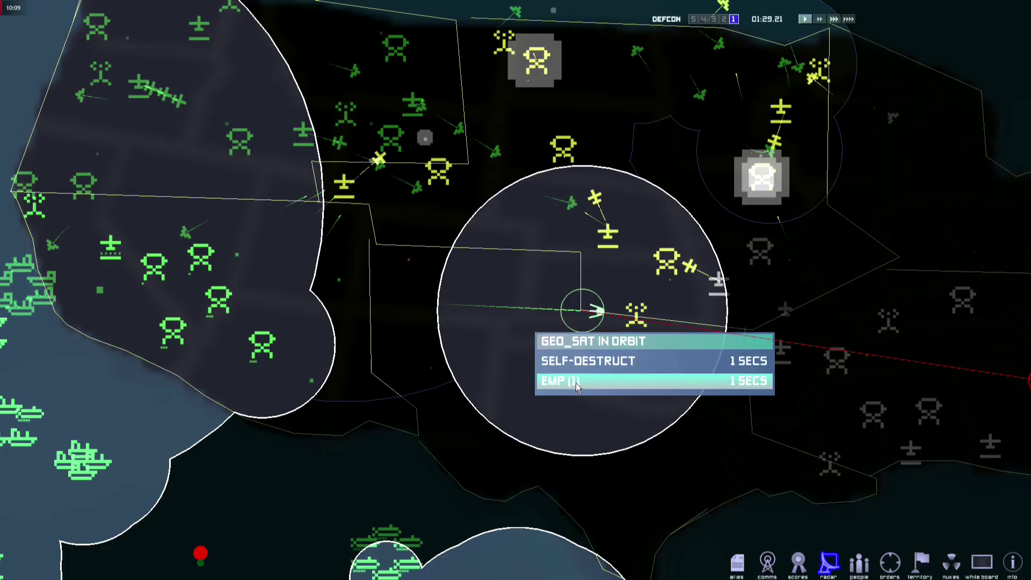
# - Trigger the orbiting GEO_SAT's EMP and launch fighters from the carrier fleet south of Texas toward the east
pyautogui.scroll(-5, 576, 382)
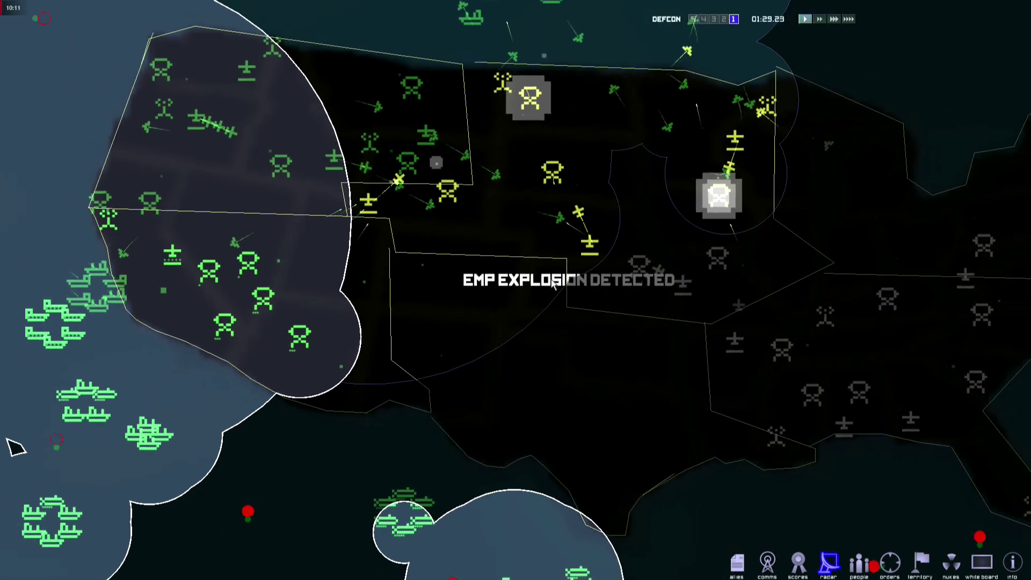
pyautogui.press('Down')
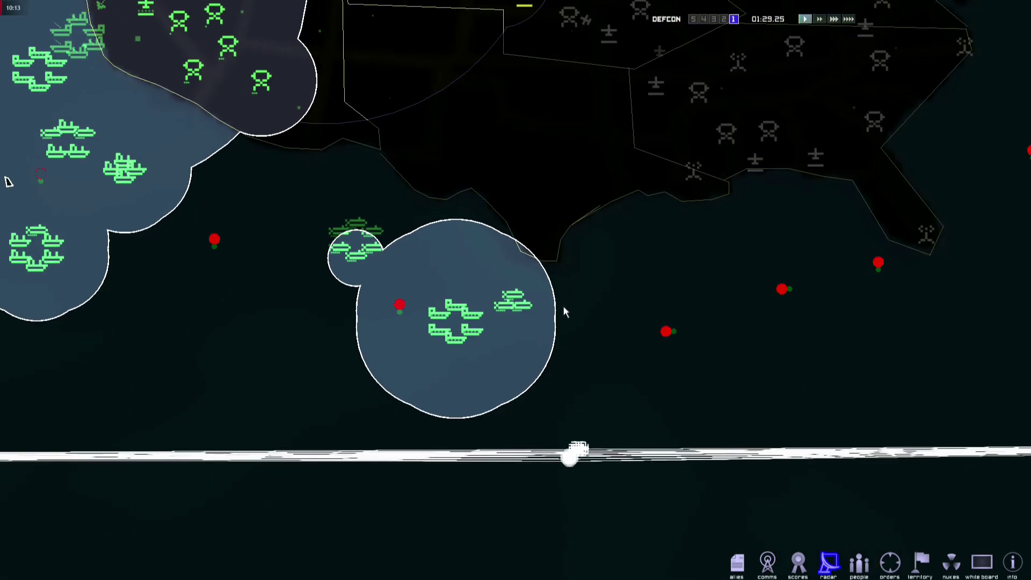
pyautogui.click(507, 325)
pyautogui.click(460, 329)
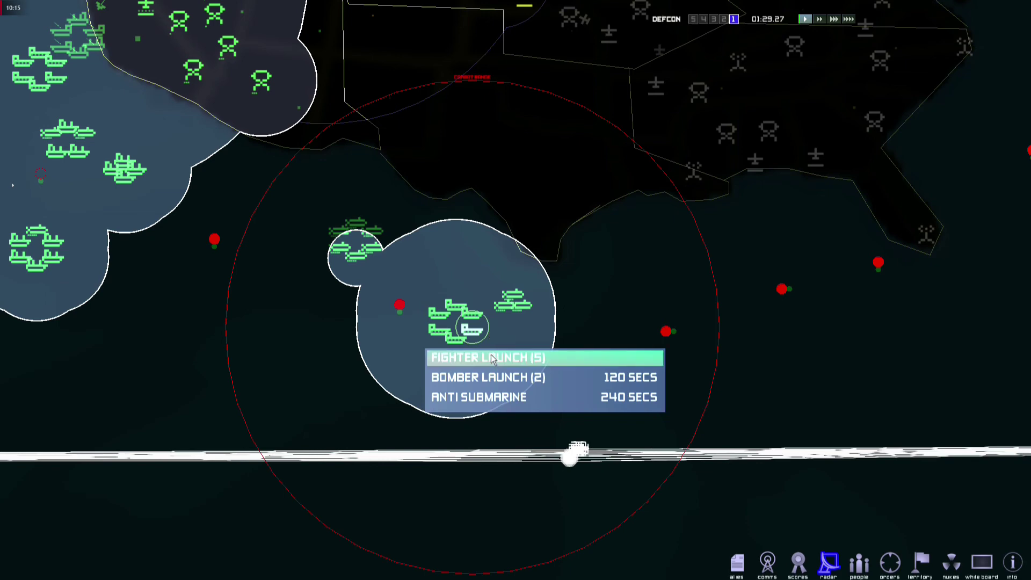
pyautogui.click(473, 357)
pyautogui.click(591, 336)
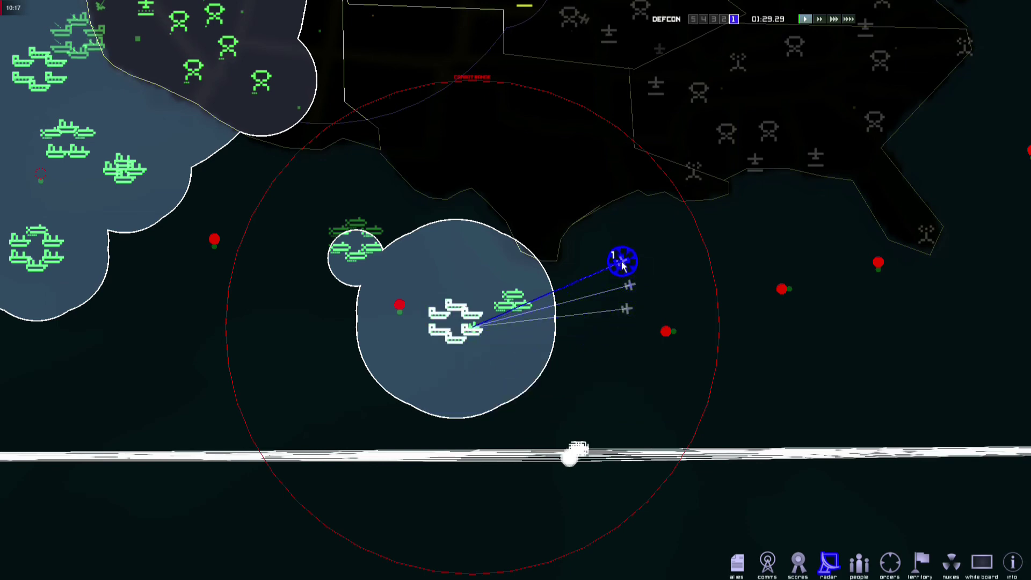
pyautogui.rightClick(621, 263)
pyautogui.scroll(3, 596, 279)
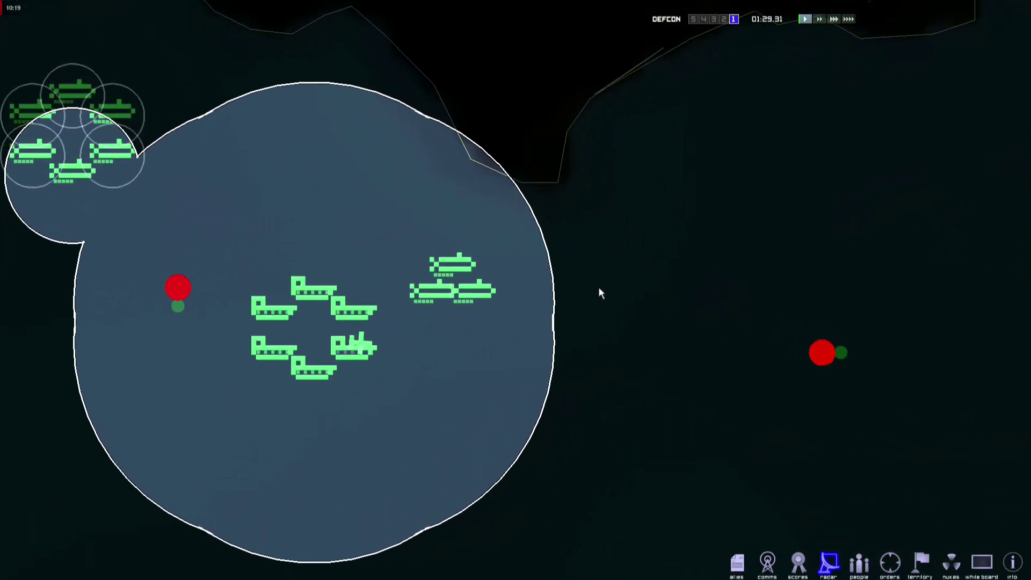
# - Deactivate the stick figure graphics mod, apply the change and close the mods list to uncover the fleet icons
pyautogui.press('Escape')
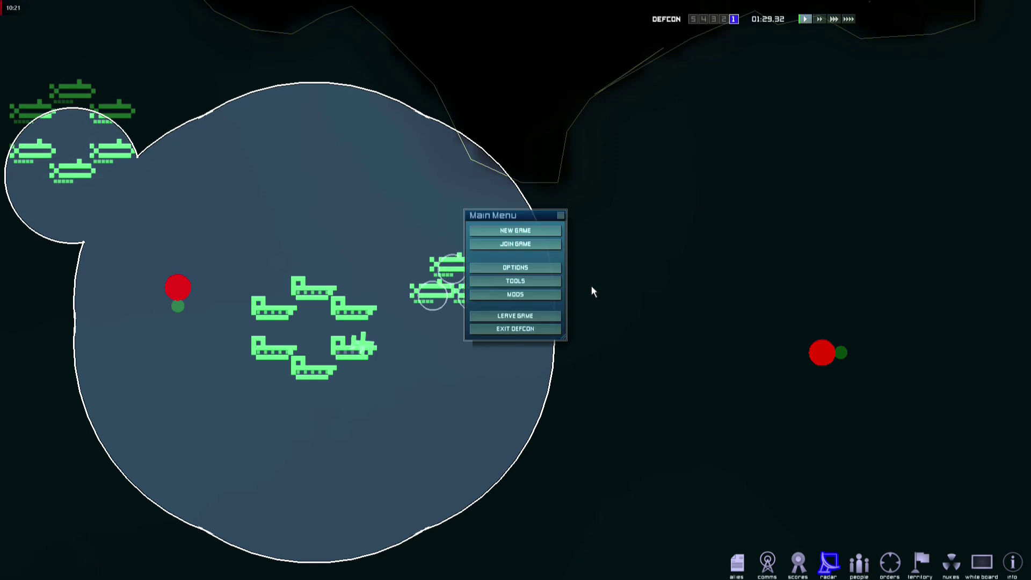
pyautogui.click(546, 294)
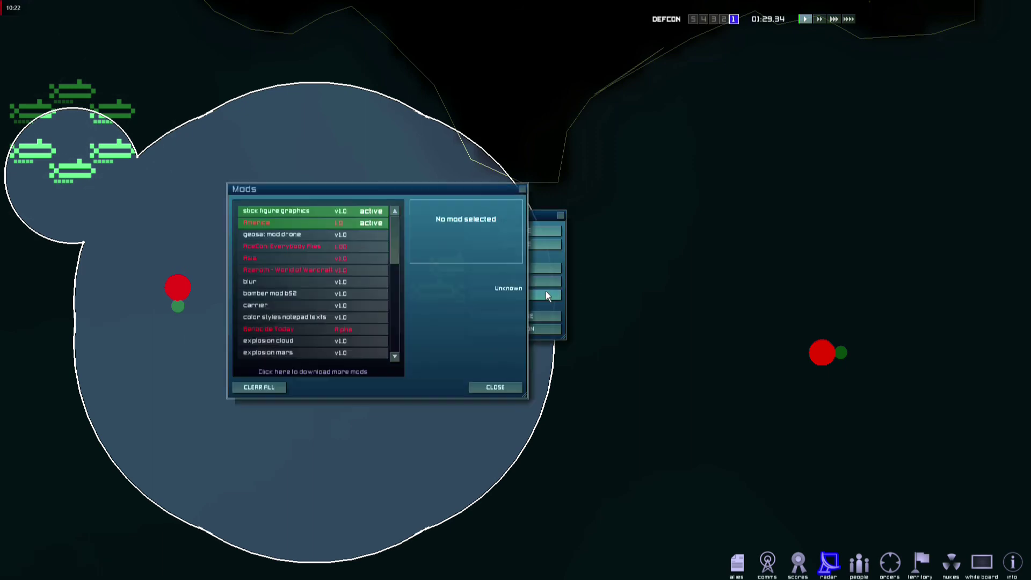
pyautogui.click(303, 213)
pyautogui.click(263, 386)
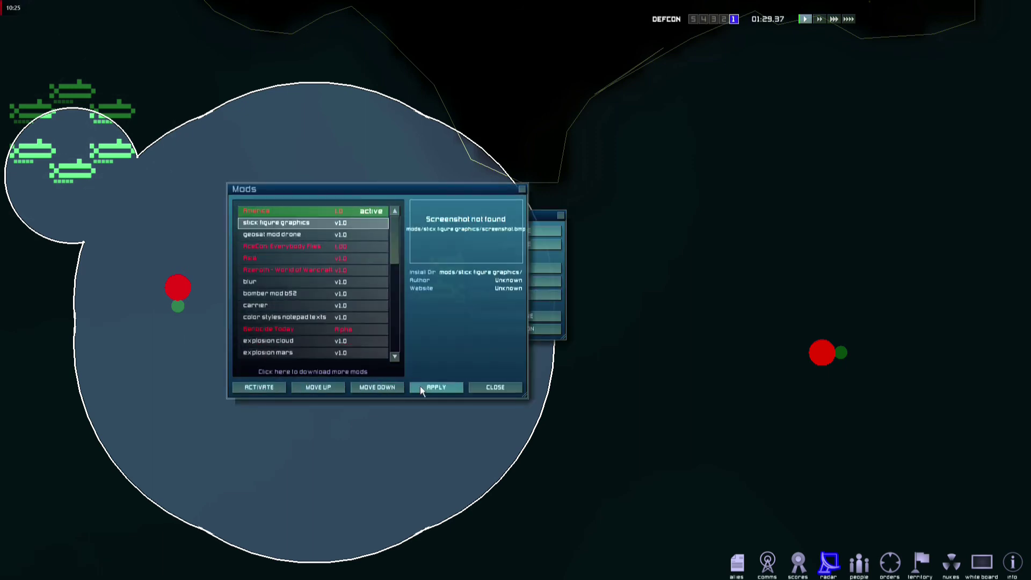
pyautogui.click(424, 387)
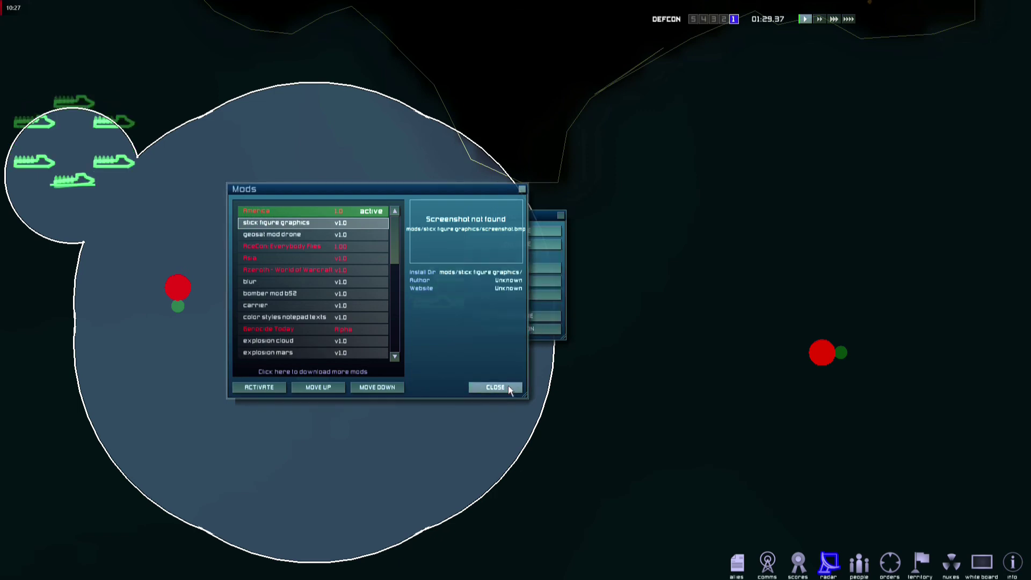
pyautogui.click(508, 385)
pyautogui.moveTo(513, 216); pyautogui.dragTo(536, 286)
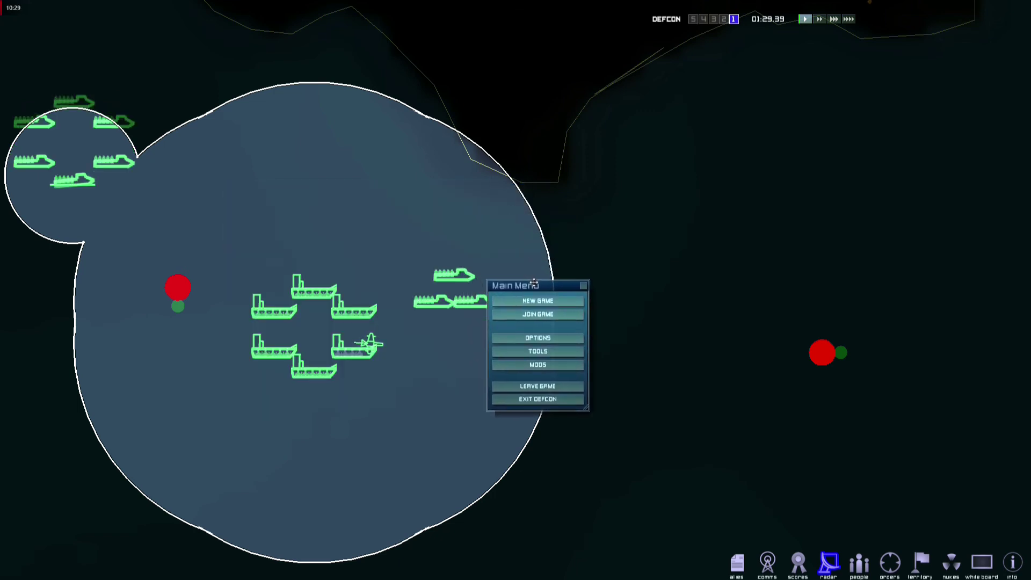
# - Target another northern city with the submarine group off the southwest coast and set the game speed to the fastest
pyautogui.click(560, 386)
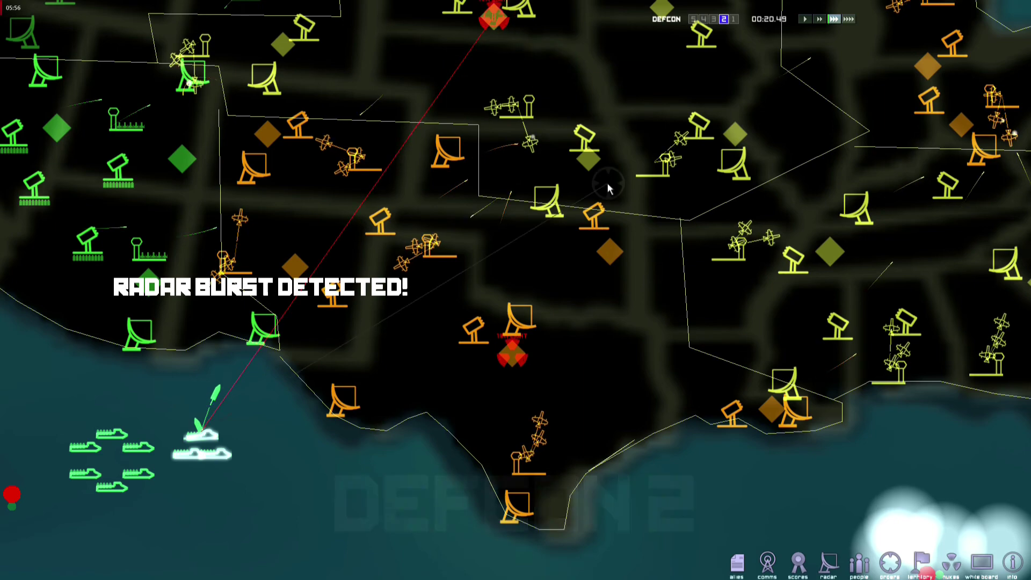
pyautogui.scroll(3, 612, 177)
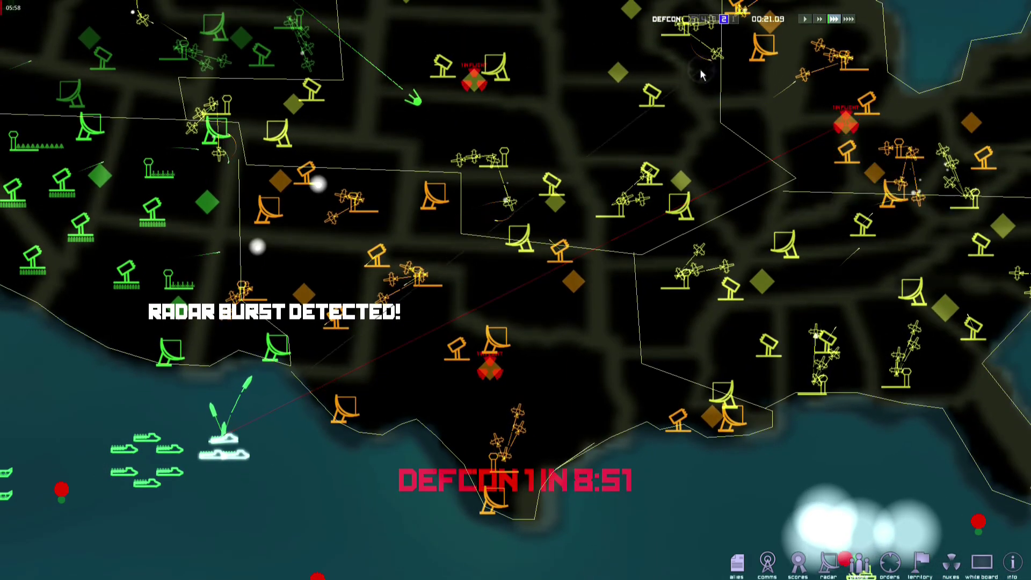
pyautogui.click(612, 67)
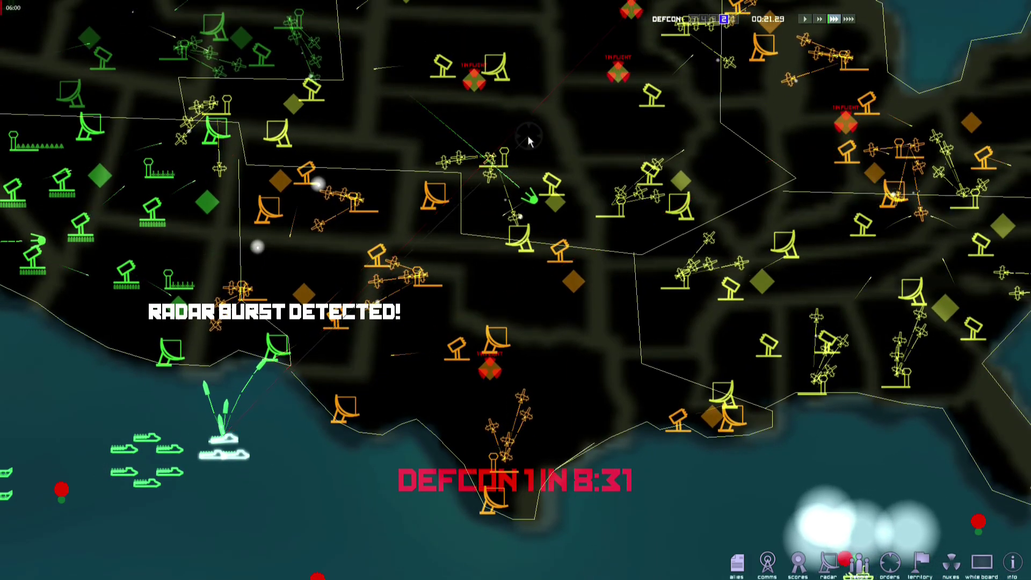
pyautogui.scroll(-5, 538, 102)
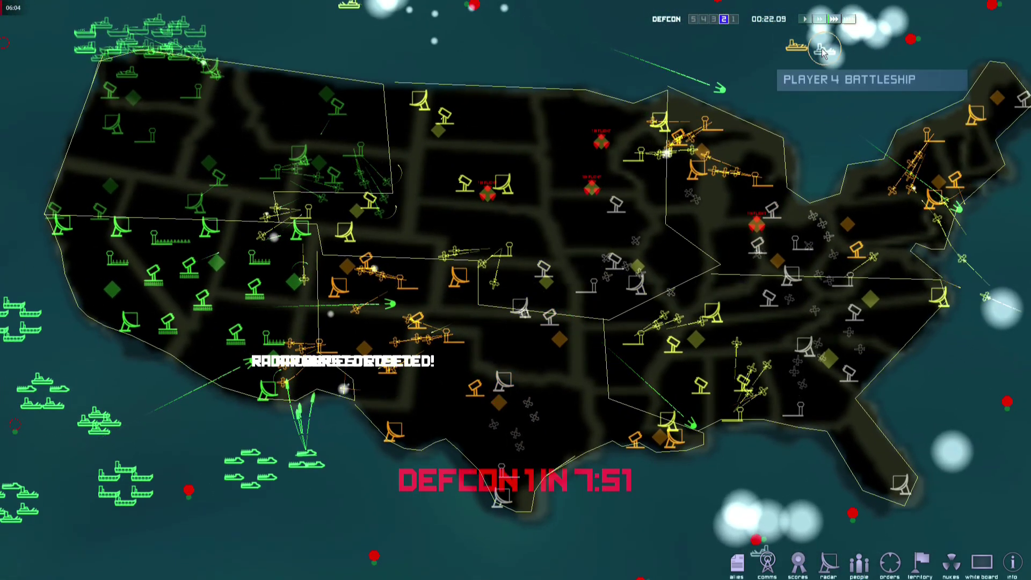
pyautogui.click(849, 20)
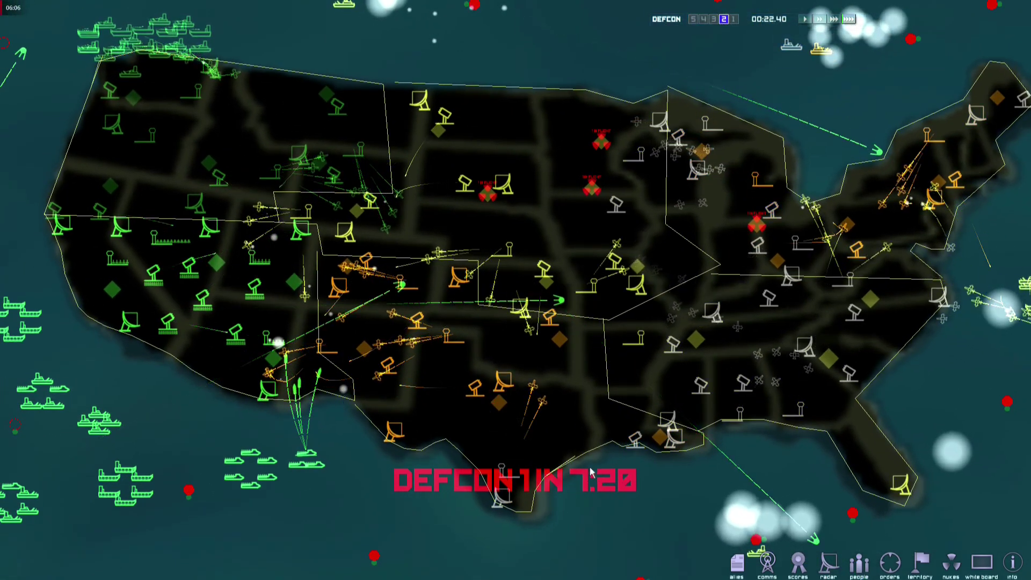
pyautogui.scroll(-2, 596, 498)
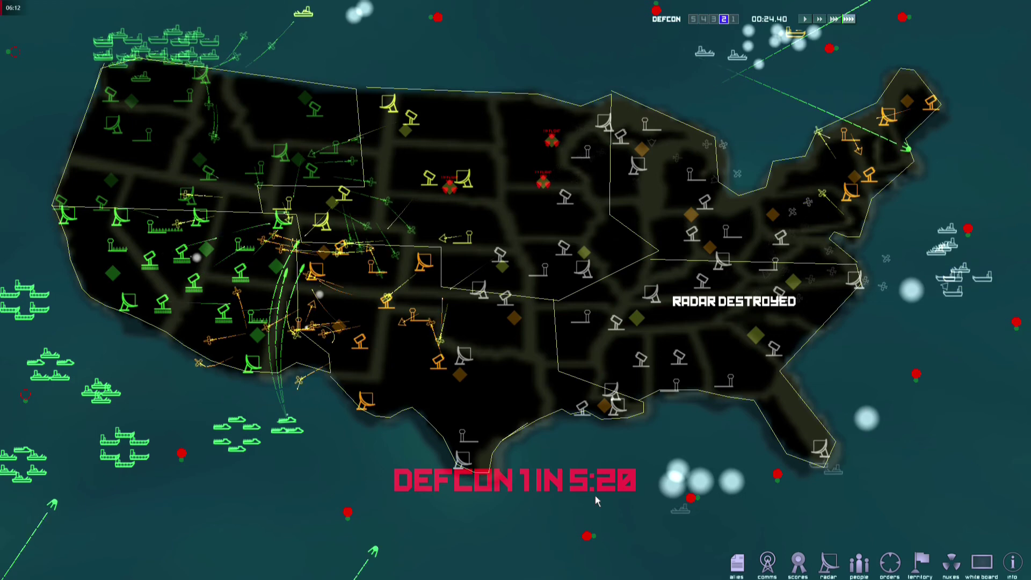
# - Select a submarine missile in flight and order a manual split of its MIRV
pyautogui.click(321, 220)
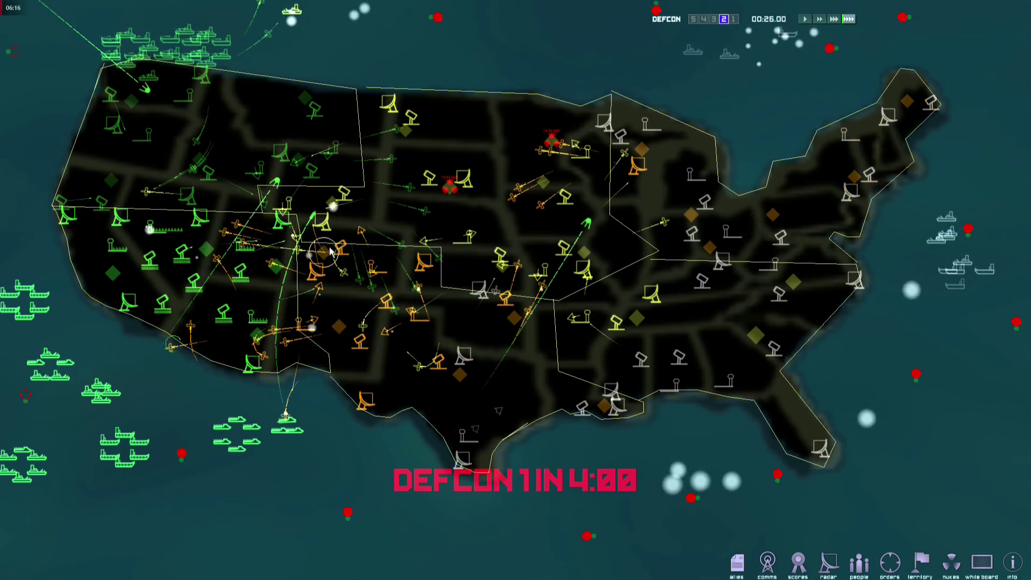
pyautogui.click(313, 208)
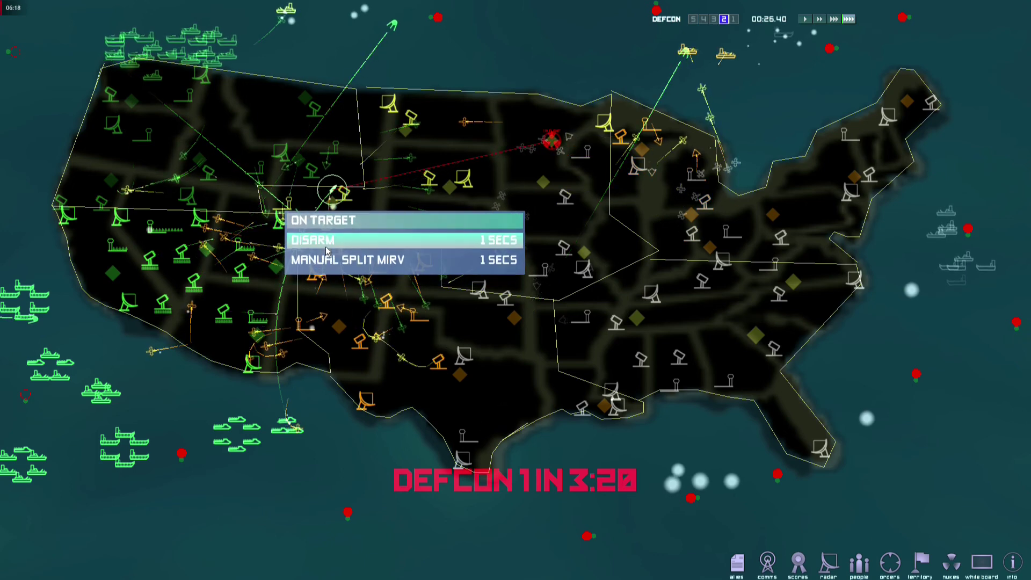
pyautogui.click(333, 257)
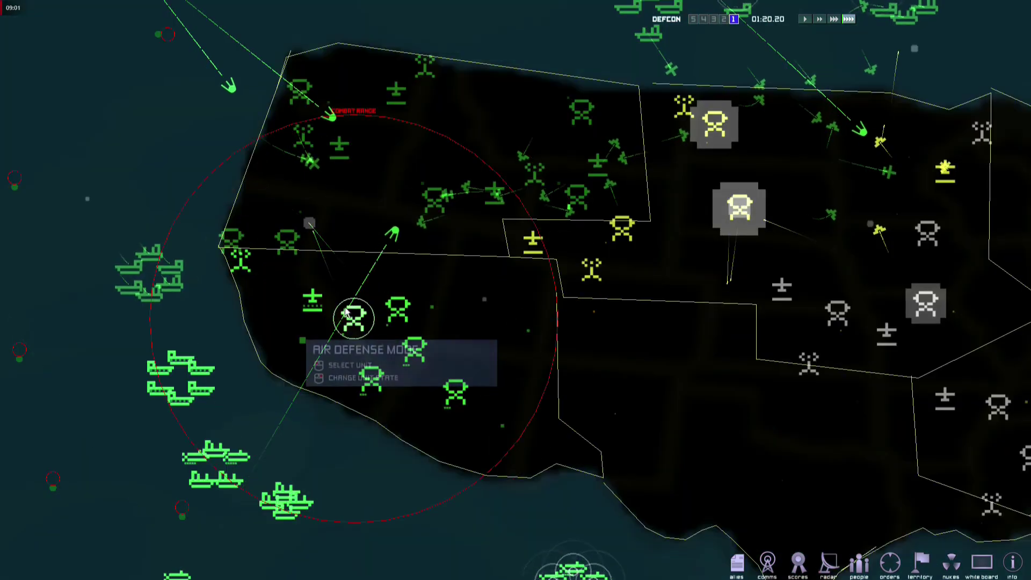
# - Check the launch options of the airbase in the southwestern territory
pyautogui.rightClick(311, 300)
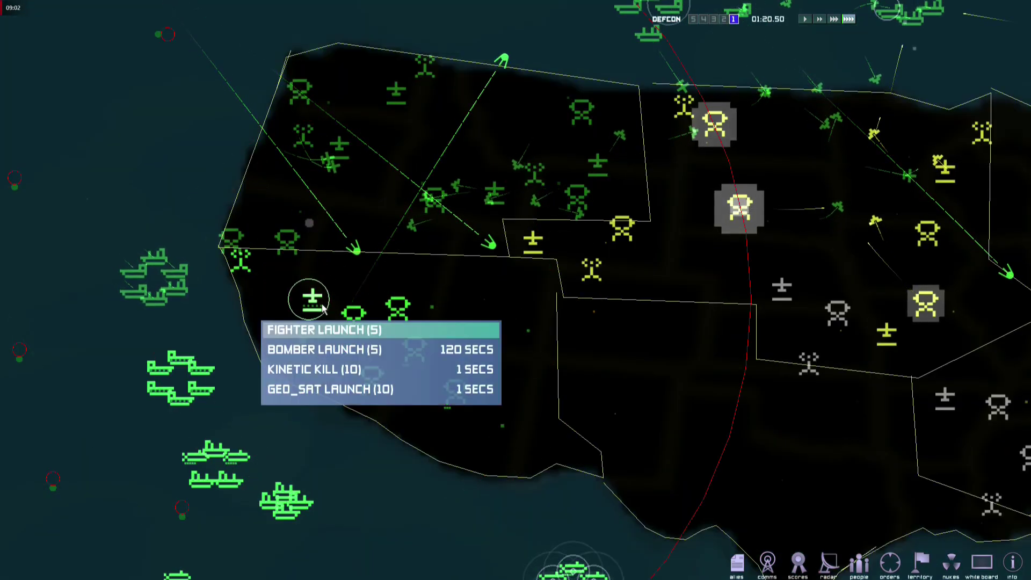
pyautogui.scroll(-2, 595, 372)
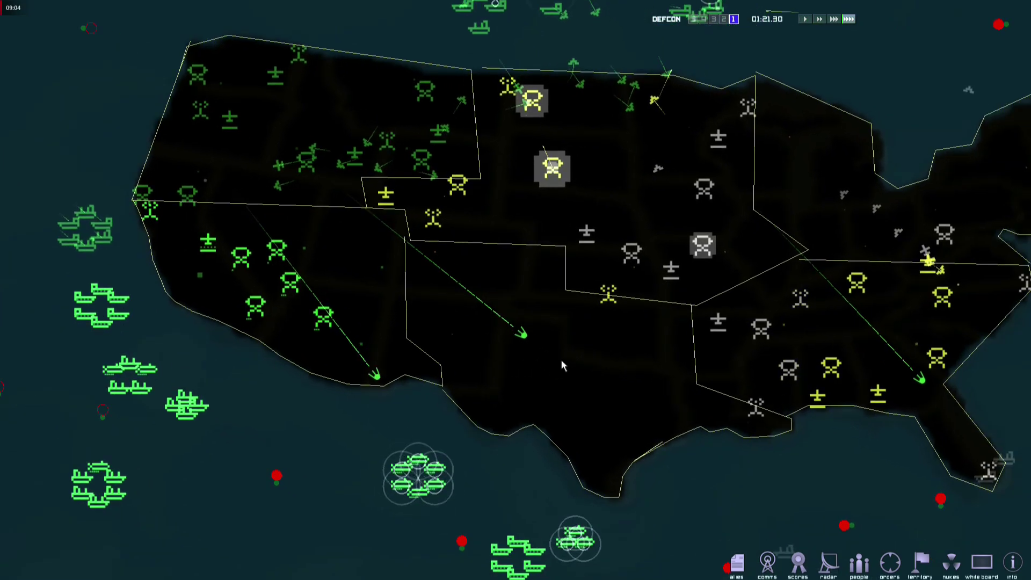
# - Open the list of installed mods, view the details of color styles notepad texts and browse further down the list
pyautogui.press('Escape')
pyautogui.click(516, 294)
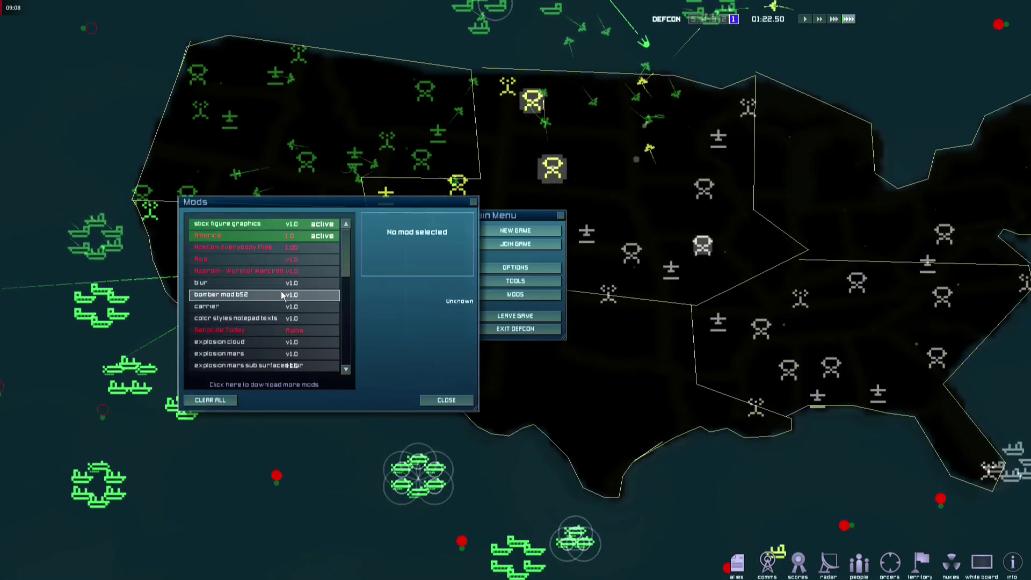
pyautogui.click(283, 318)
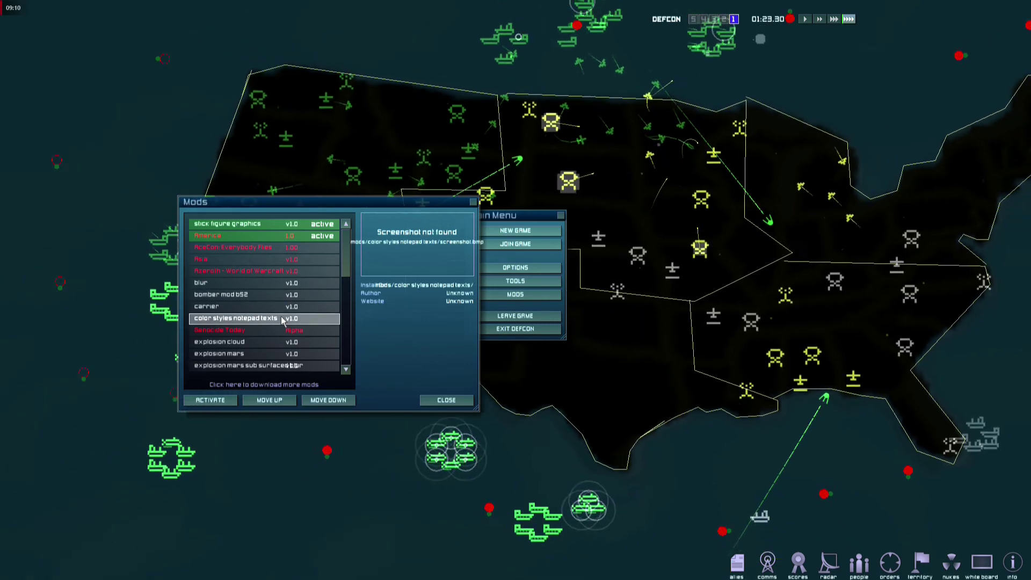
pyautogui.scroll(-1, 322, 289)
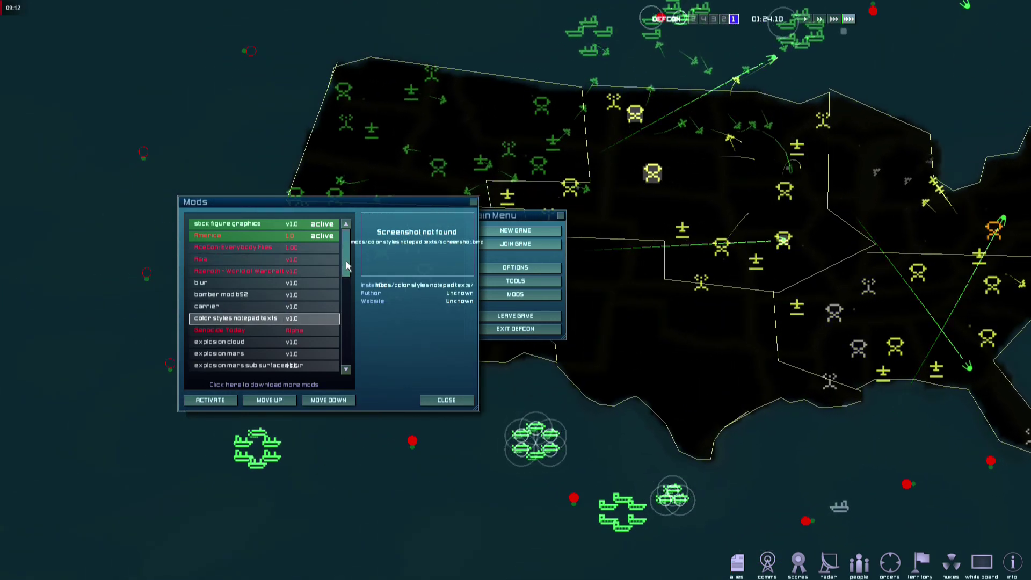
pyautogui.moveTo(346, 275); pyautogui.dragTo(345, 307)
pyautogui.click(241, 318)
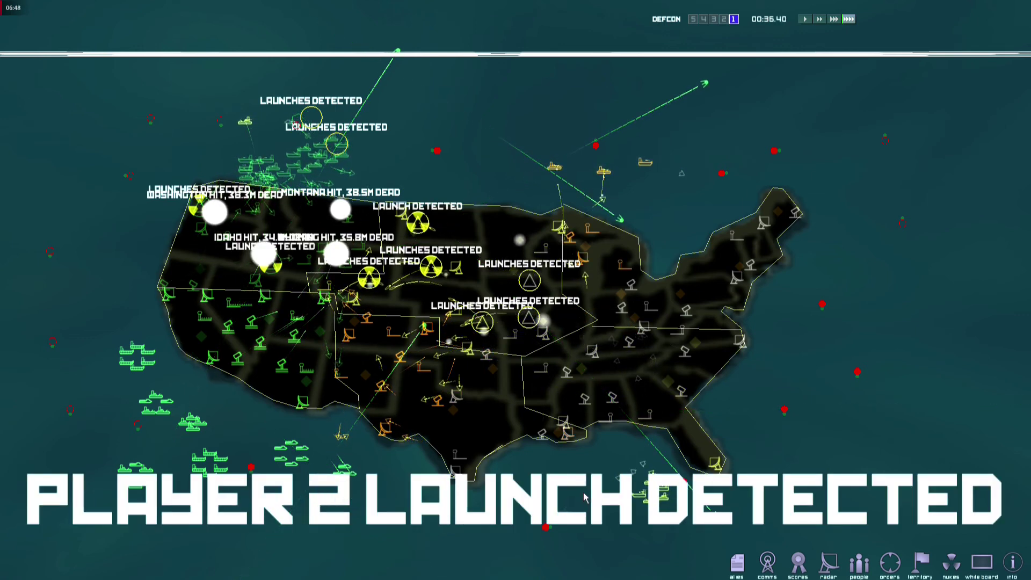
pyautogui.scroll(-3, 582, 490)
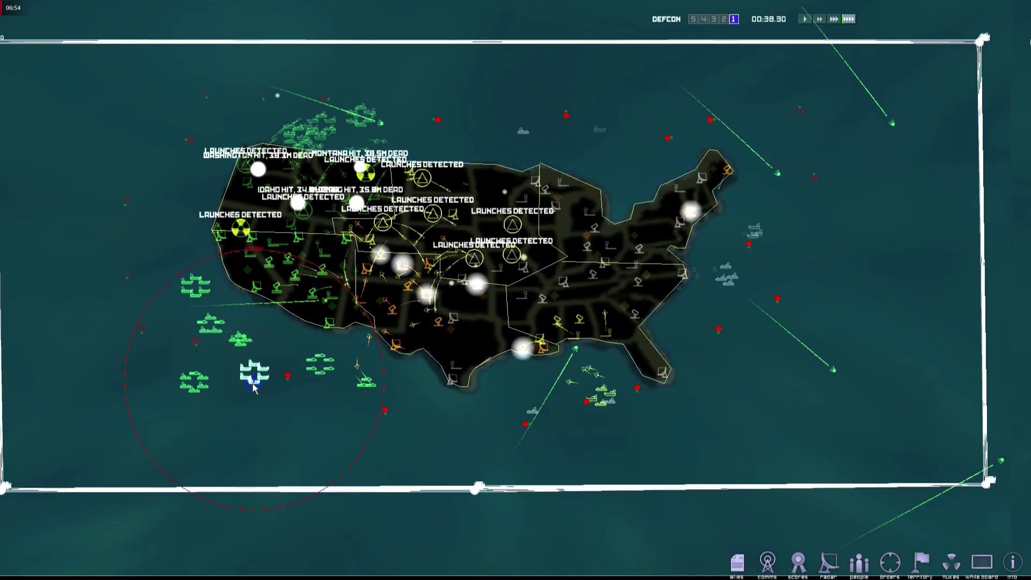
# - Move the surface fleet off the southwest coast southeast and send the easternmost submarine group toward the waters south of Texas
pyautogui.click(255, 371)
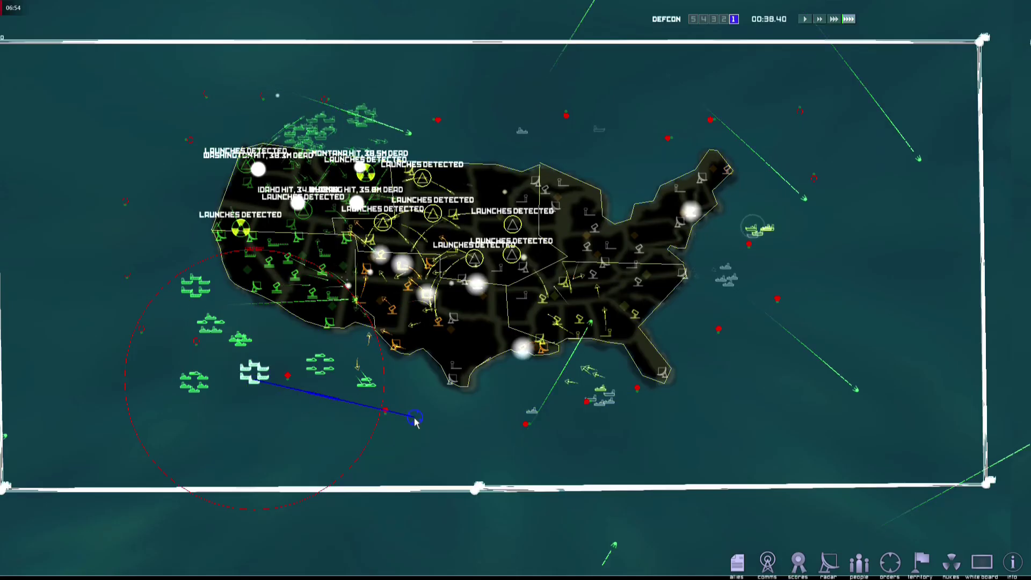
pyautogui.click(320, 363)
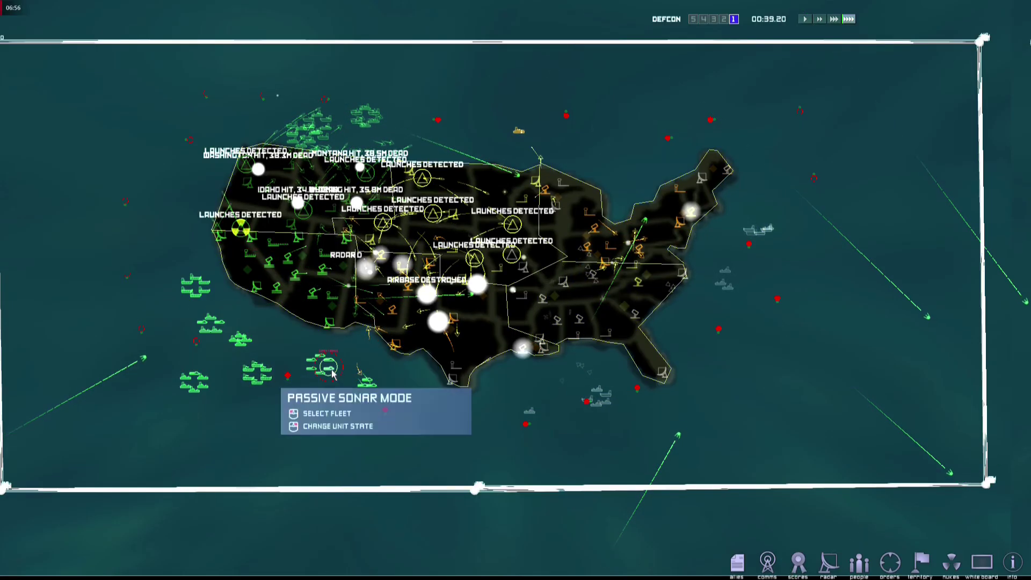
pyautogui.click(471, 417)
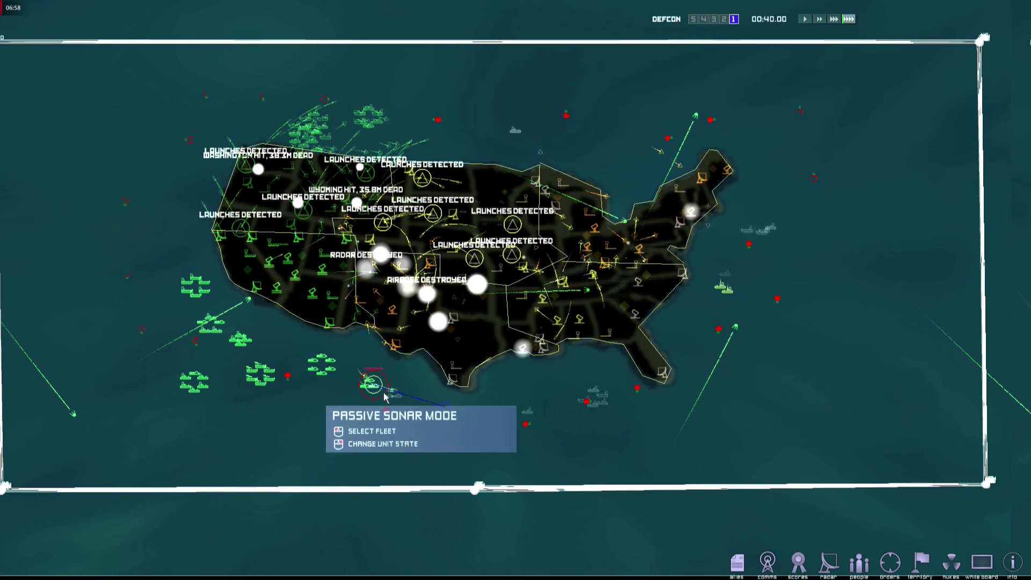
# - Change the unit state of the two submarine groups off the southwest coast to missile launch
pyautogui.rightClick(384, 396)
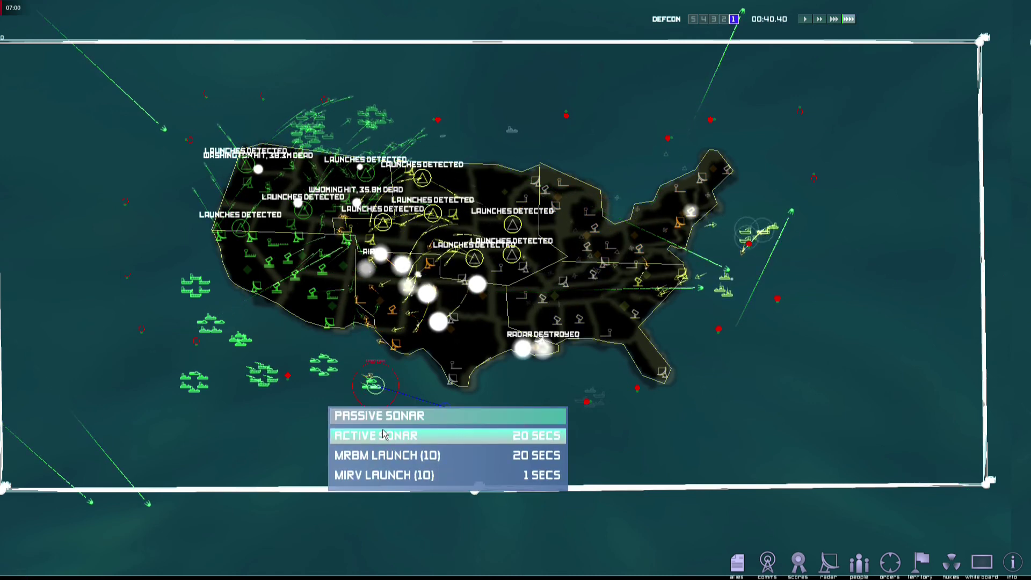
pyautogui.rightClick(371, 383)
pyautogui.click(322, 419)
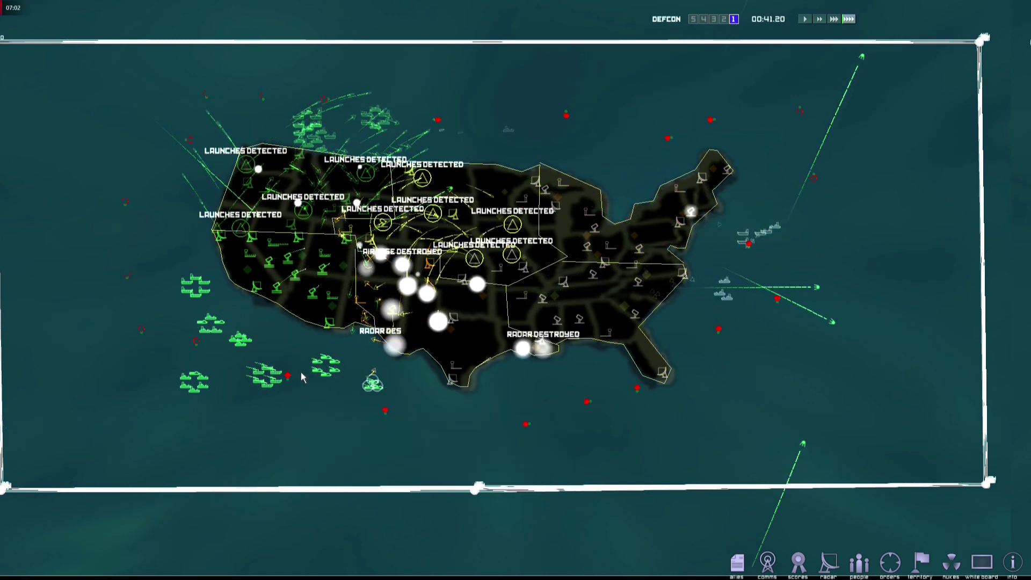
pyautogui.rightClick(226, 333)
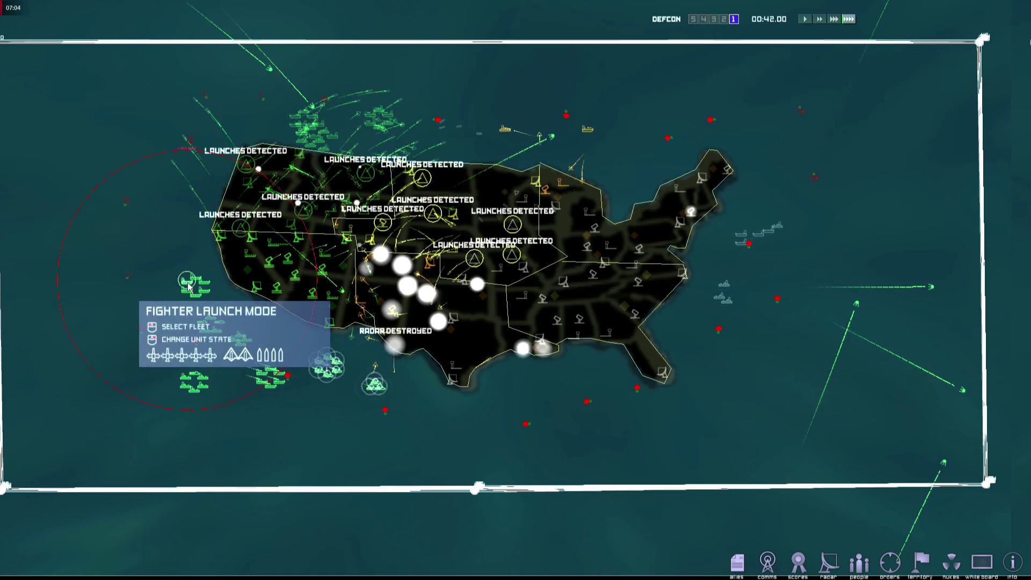
pyautogui.click(322, 419)
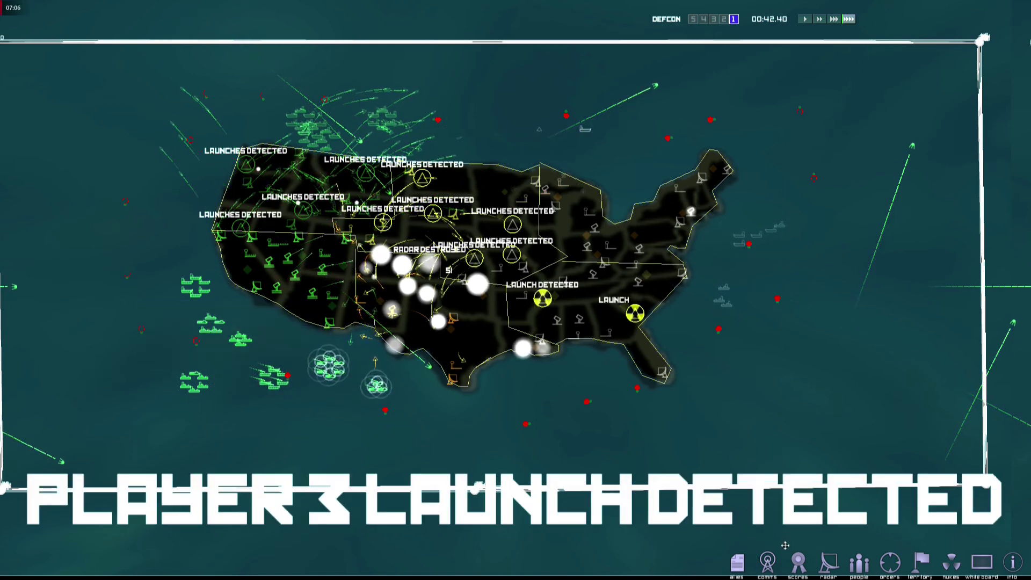
# - Toggle the population density display, show the scores window and move it over the open sea
pyautogui.click(860, 563)
pyautogui.click(859, 563)
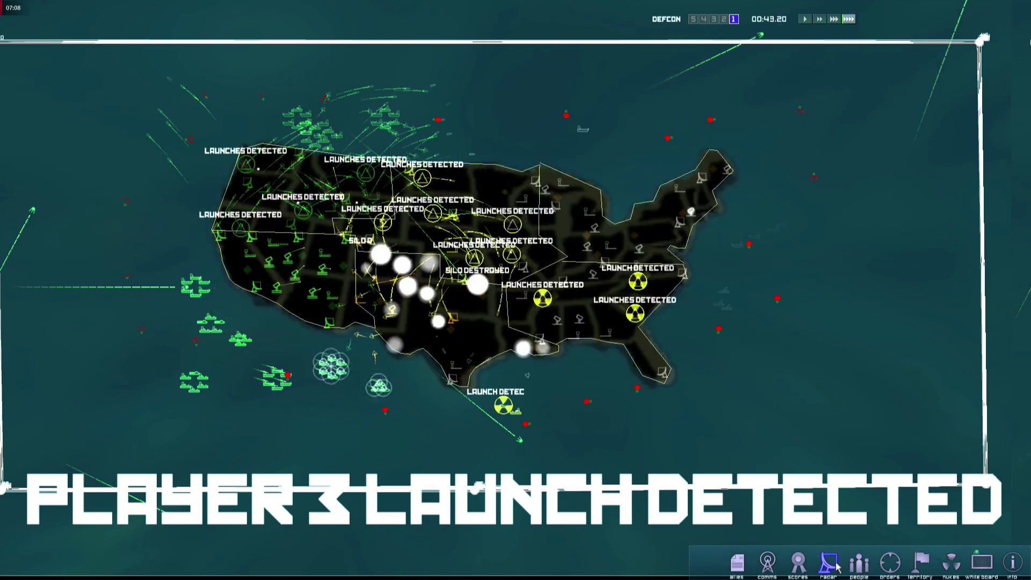
pyautogui.click(800, 563)
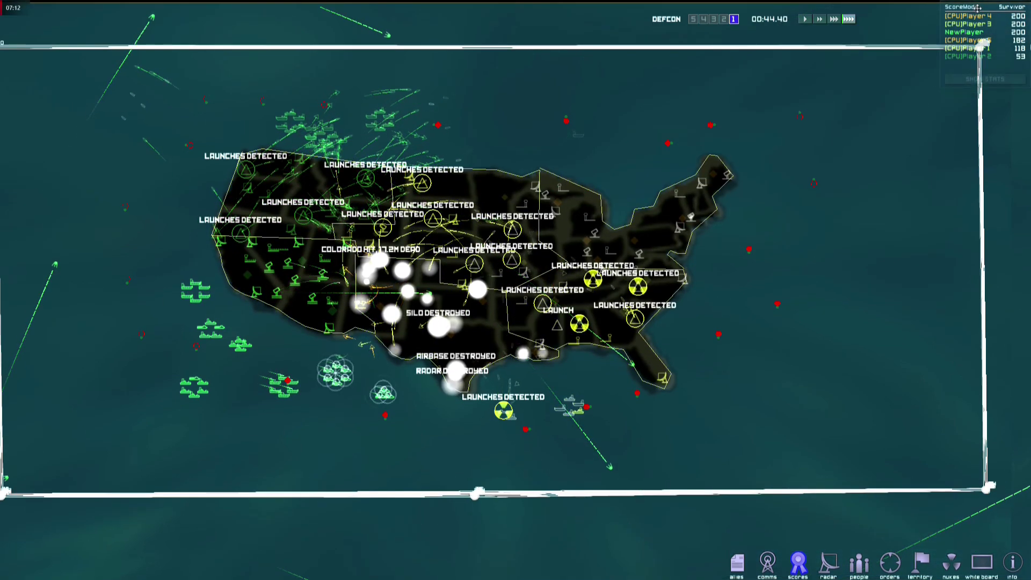
pyautogui.moveTo(951, 28)
pyautogui.moveTo(887, 50); pyautogui.dragTo(879, 81)
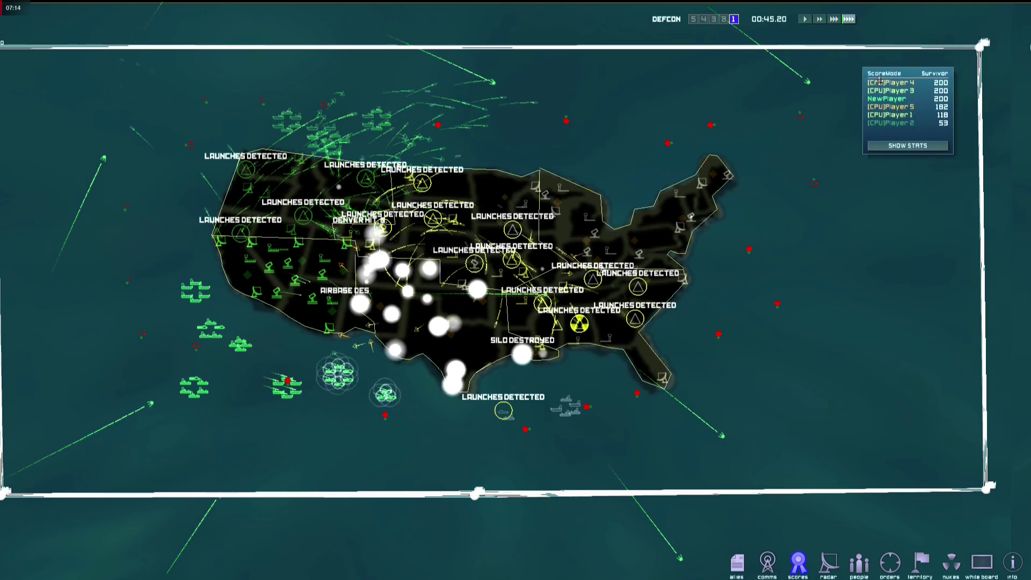
# - Open the detailed stats of all players, move the Stats window clear of the scores and close it
pyautogui.click(908, 145)
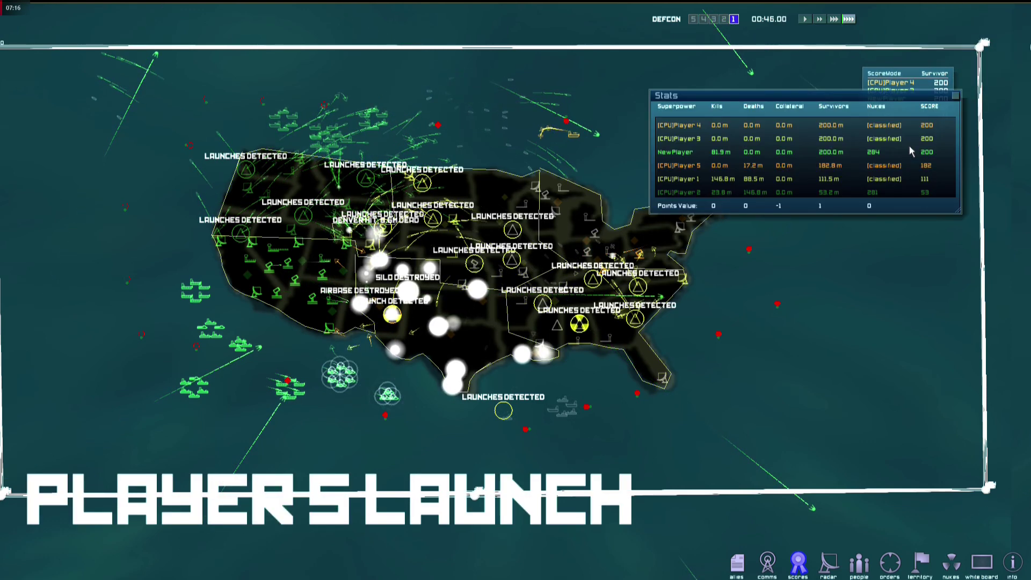
pyautogui.moveTo(870, 106); pyautogui.dragTo(907, 58)
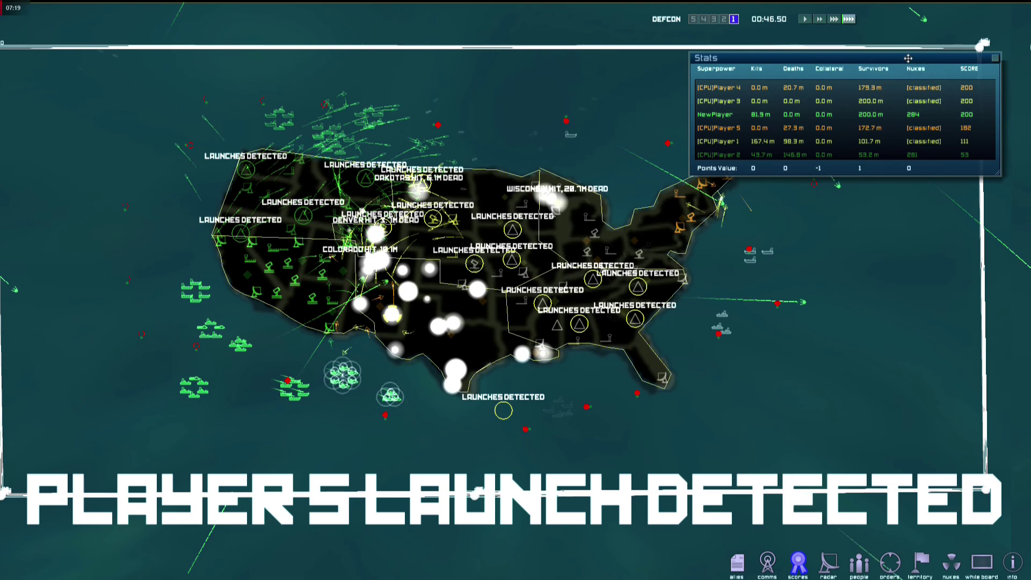
pyautogui.click(996, 57)
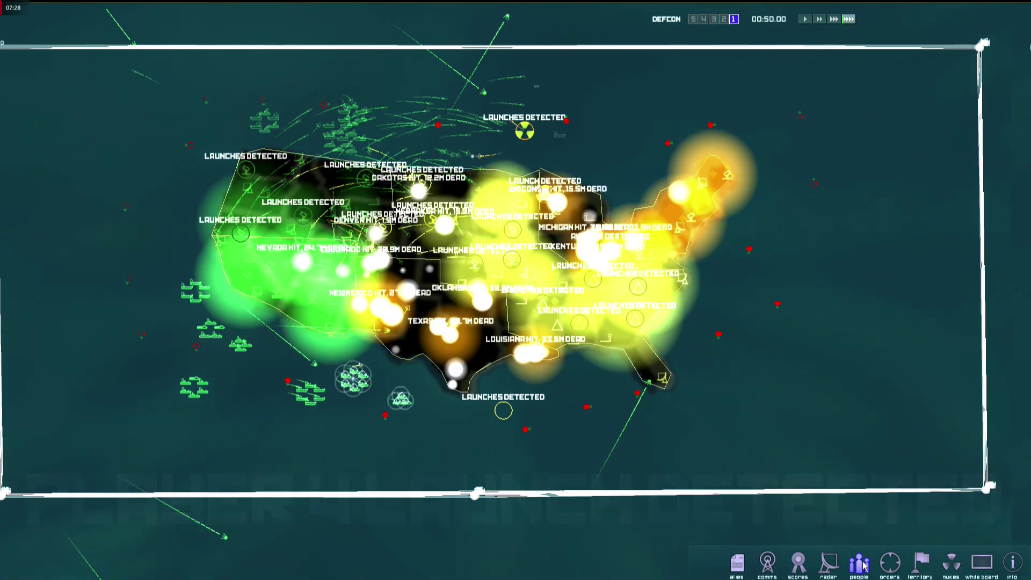
# - Launch nukes from the submarine group off the southwest coast at the Iowa silo, the Nebraska radar, and an airbase and radar near Missouri
pyautogui.scroll(2, 698, 457)
pyautogui.scroll(2, 677, 441)
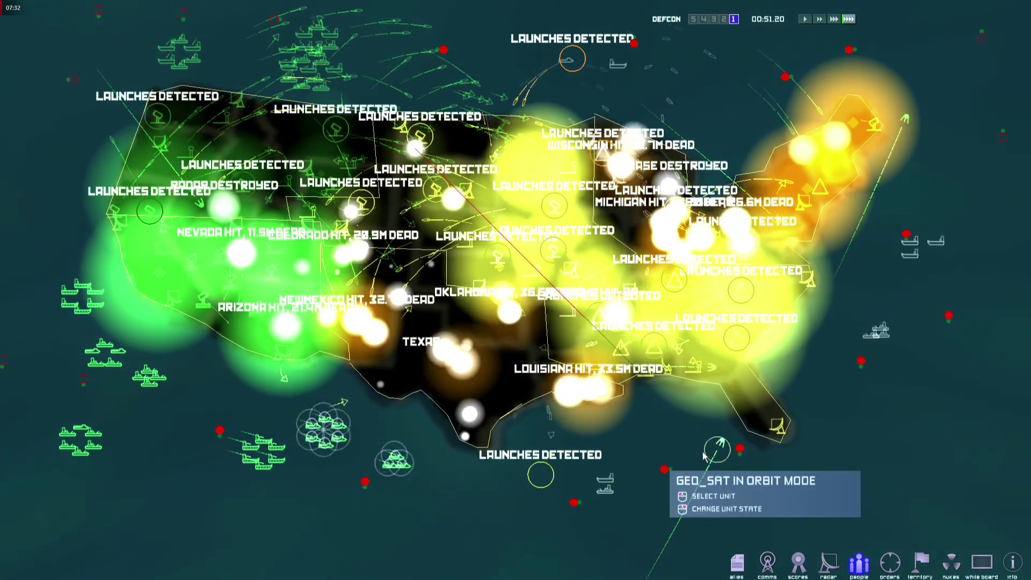
pyautogui.click(328, 433)
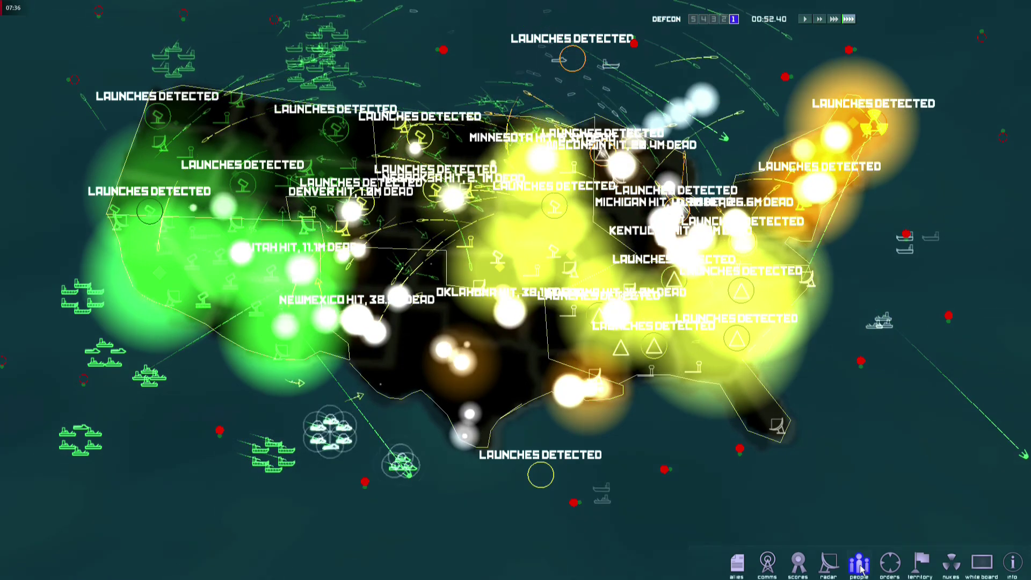
pyautogui.rightClick(722, 334)
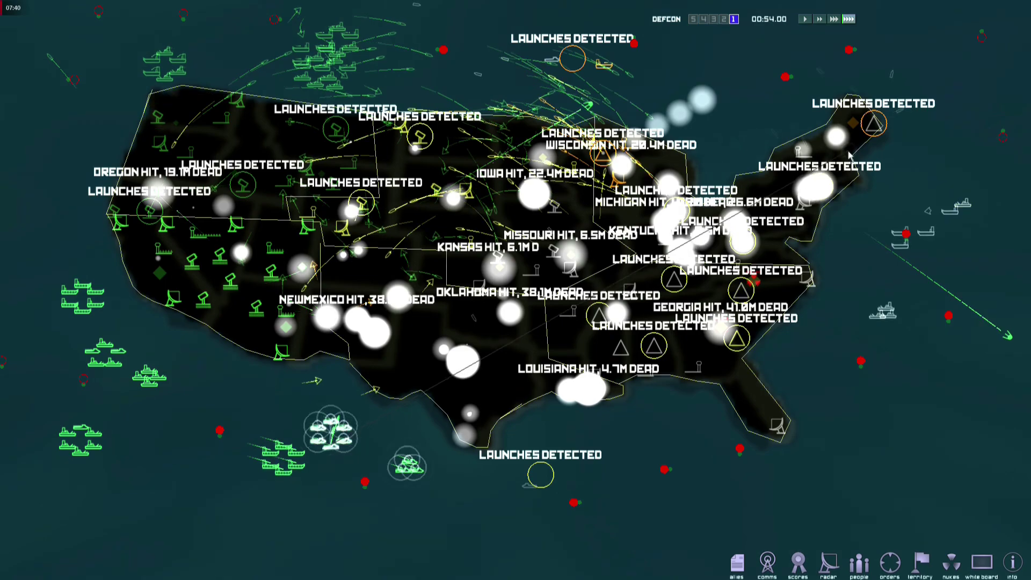
pyautogui.scroll(5, 711, 274)
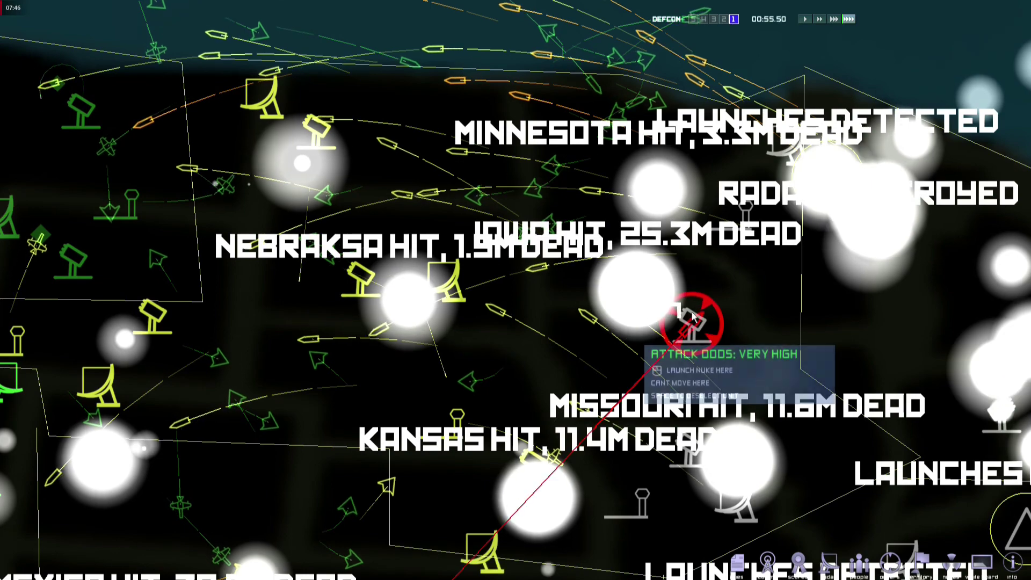
pyautogui.click(693, 316)
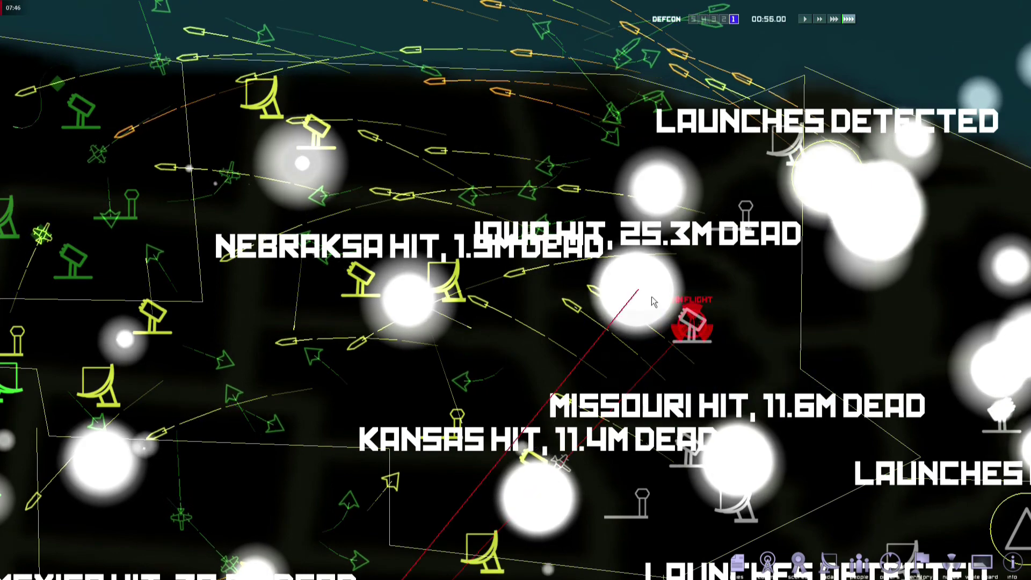
pyautogui.click(446, 276)
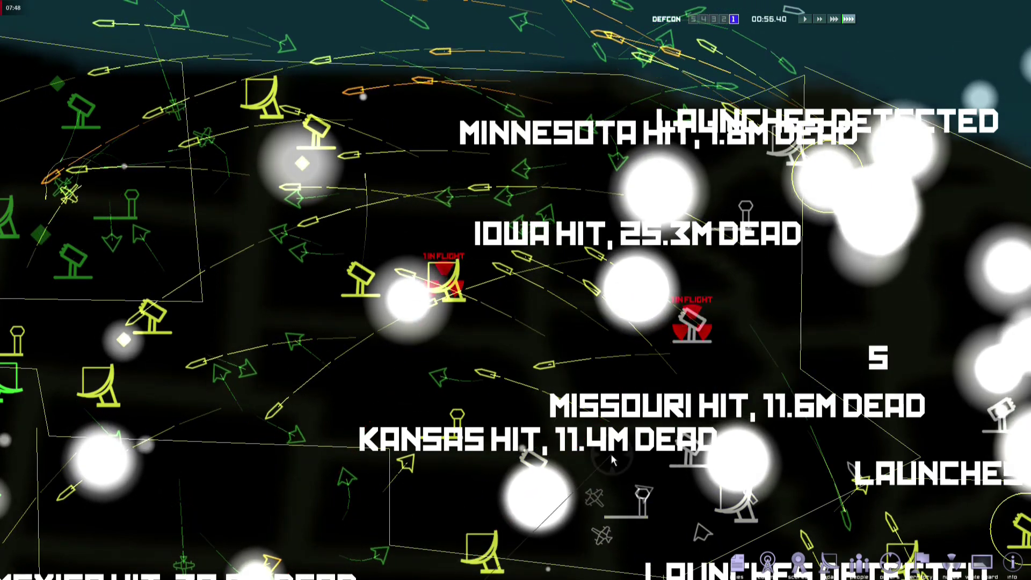
pyautogui.click(631, 502)
pyautogui.click(722, 496)
# - Examine the strikes across the whole map and look closely at the Gulf coast around Louisiana
pyautogui.moveTo(597, 328)
pyautogui.scroll(-5, 597, 328)
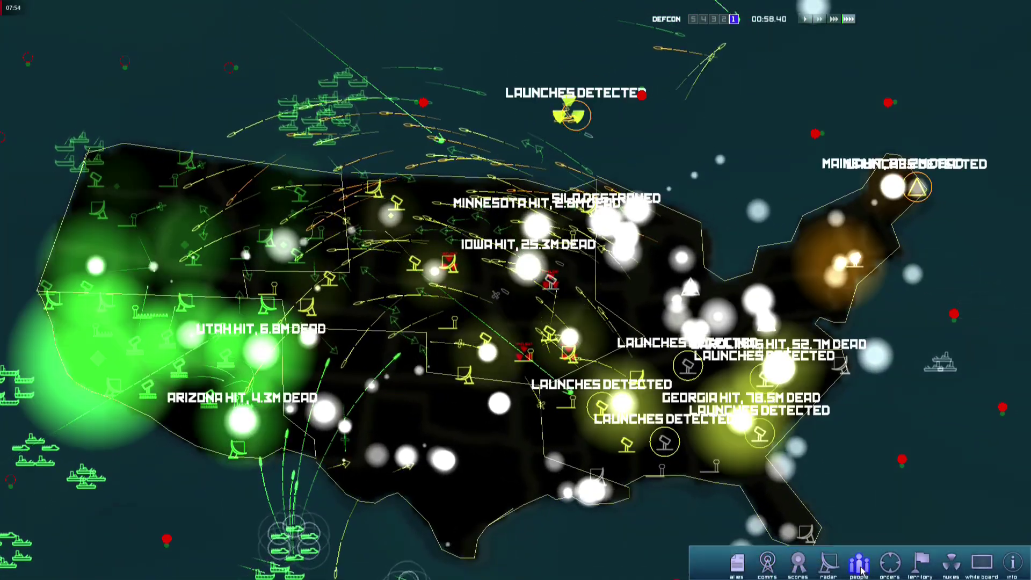
pyautogui.scroll(-5, 630, 522)
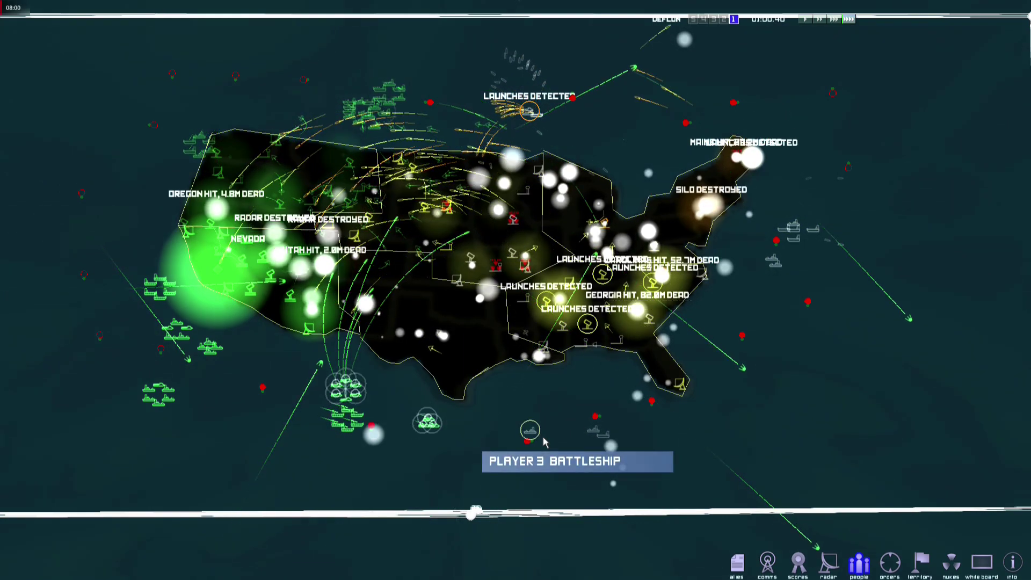
pyautogui.scroll(10, 543, 437)
pyautogui.scroll(3, 475, 405)
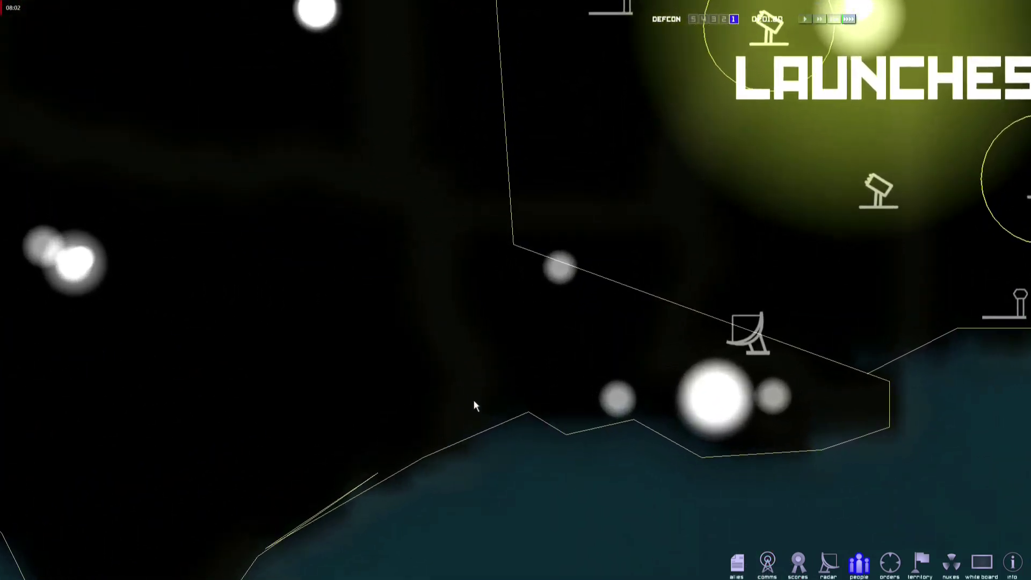
pyautogui.scroll(-3, 436, 304)
pyautogui.moveTo(436, 304); pyautogui.dragTo(478, 361)
pyautogui.moveTo(282, 250); pyautogui.dragTo(539, 347)
pyautogui.scroll(-1, 569, 352)
pyautogui.scroll(-10, 626, 361)
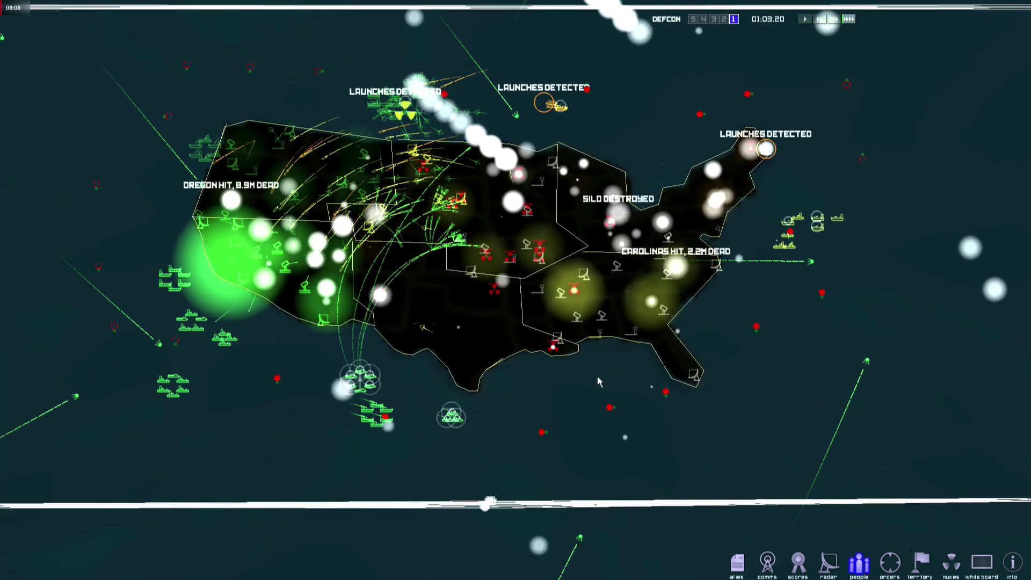
# - Toggle the population density display off and on, and toggle the radar coverage display
pyautogui.click(858, 561)
pyautogui.click(855, 561)
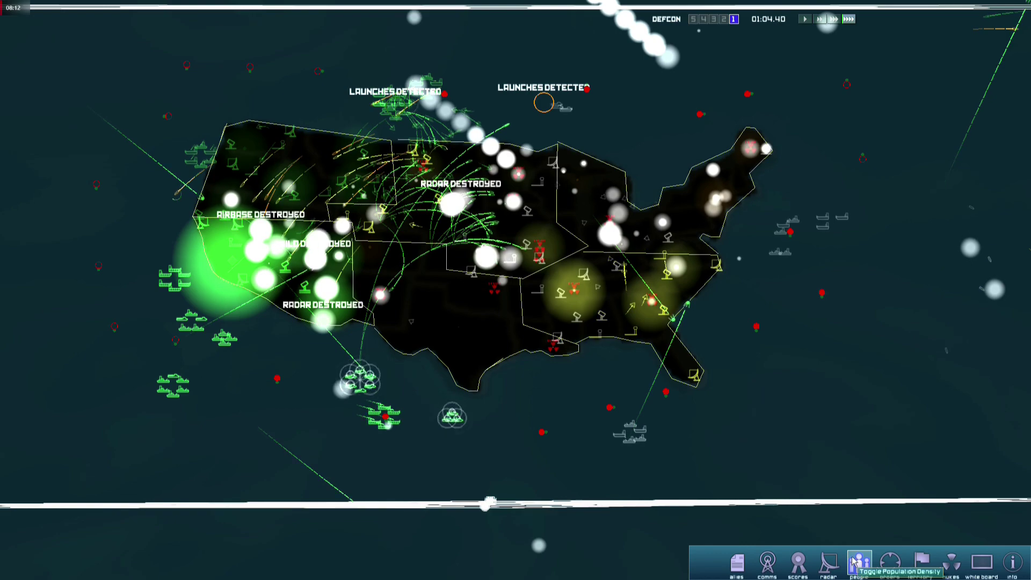
pyautogui.click(833, 560)
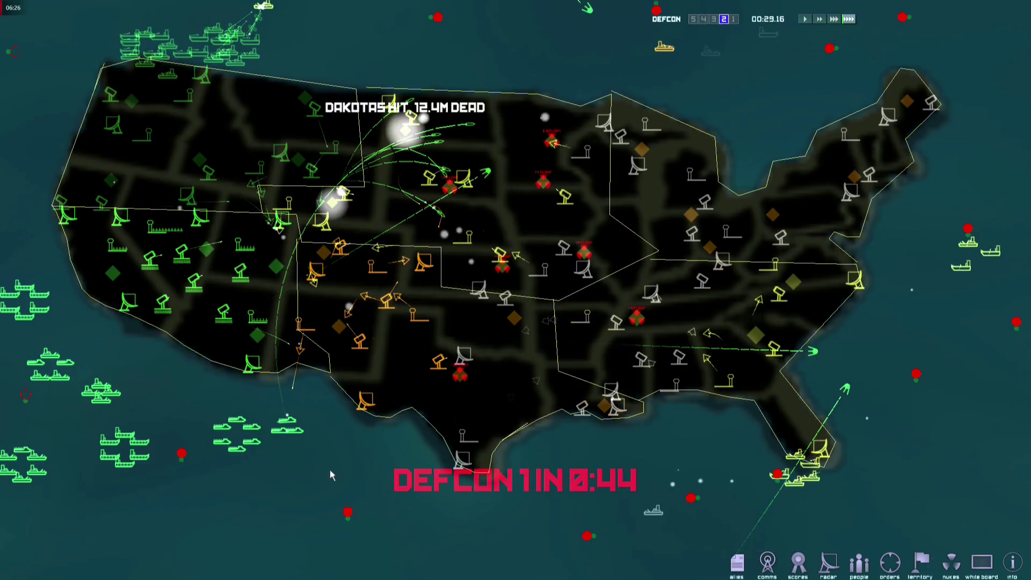
# - Move the small submarine group off the southwest coast a short distance southeast
pyautogui.click(287, 426)
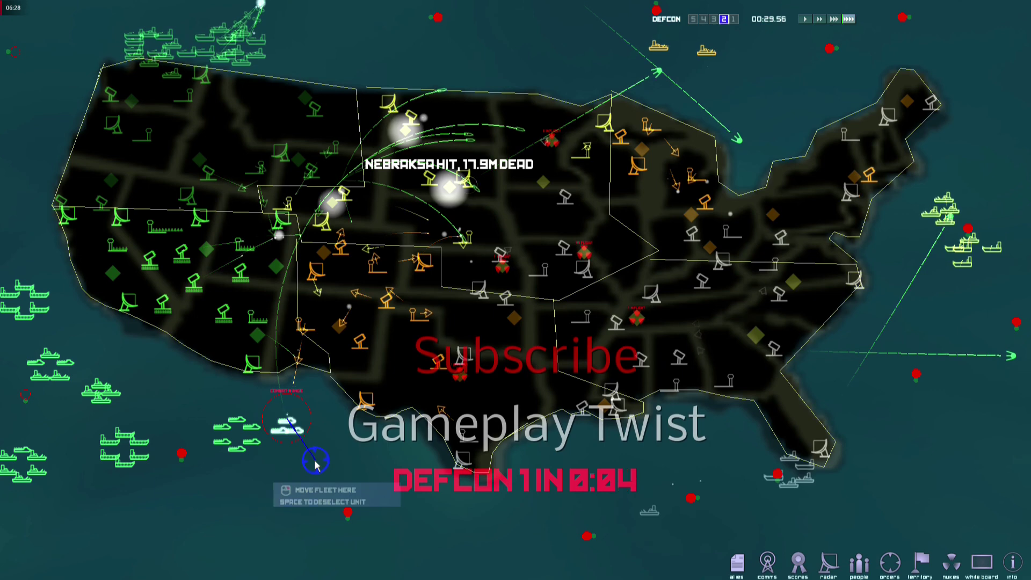
pyautogui.click(315, 463)
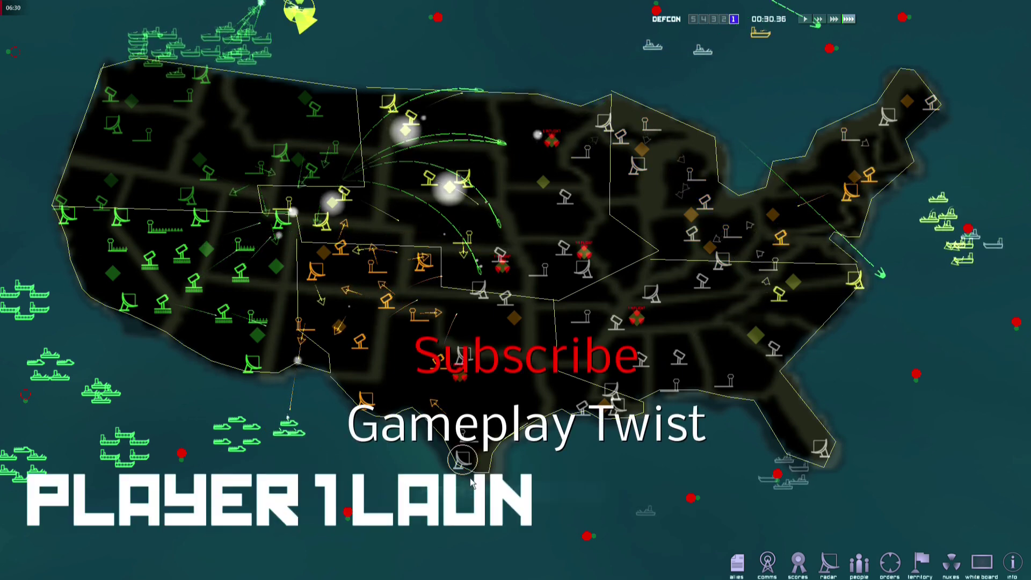